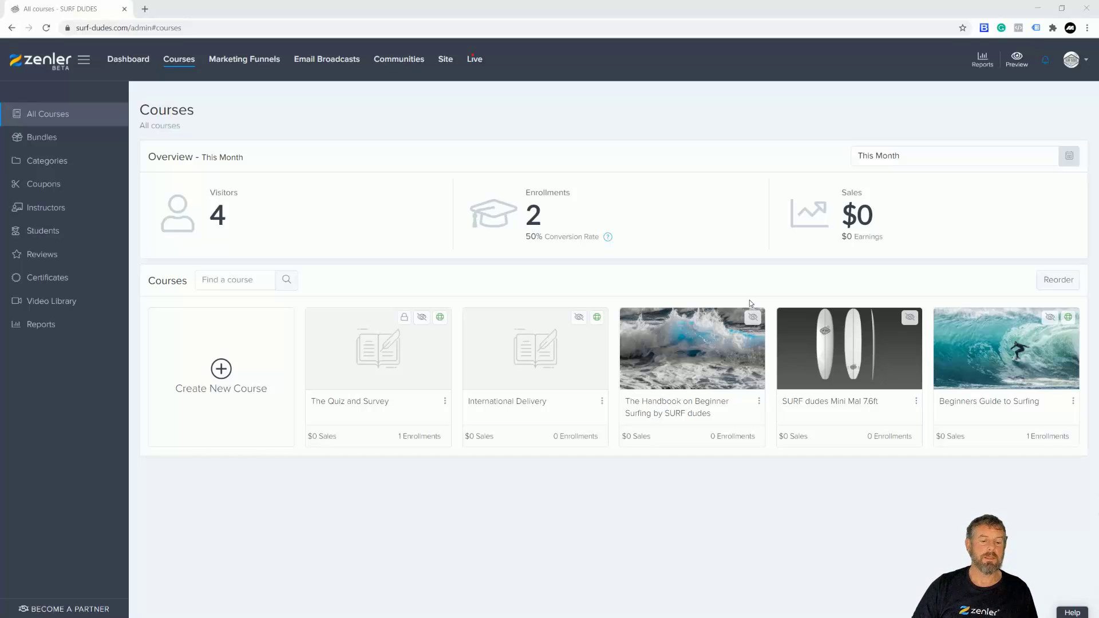
In The Quiz and Survey course's curriculum, add a lesson named "Take the Survey" to the Take the Survey section and save it
left_click(377, 360)
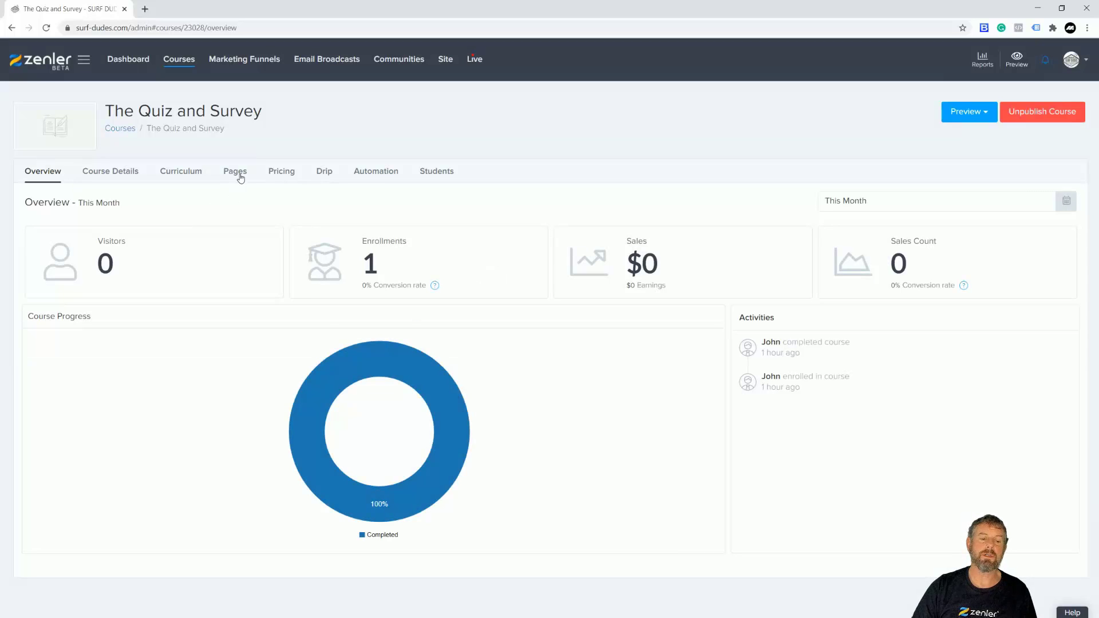
left_click(186, 175)
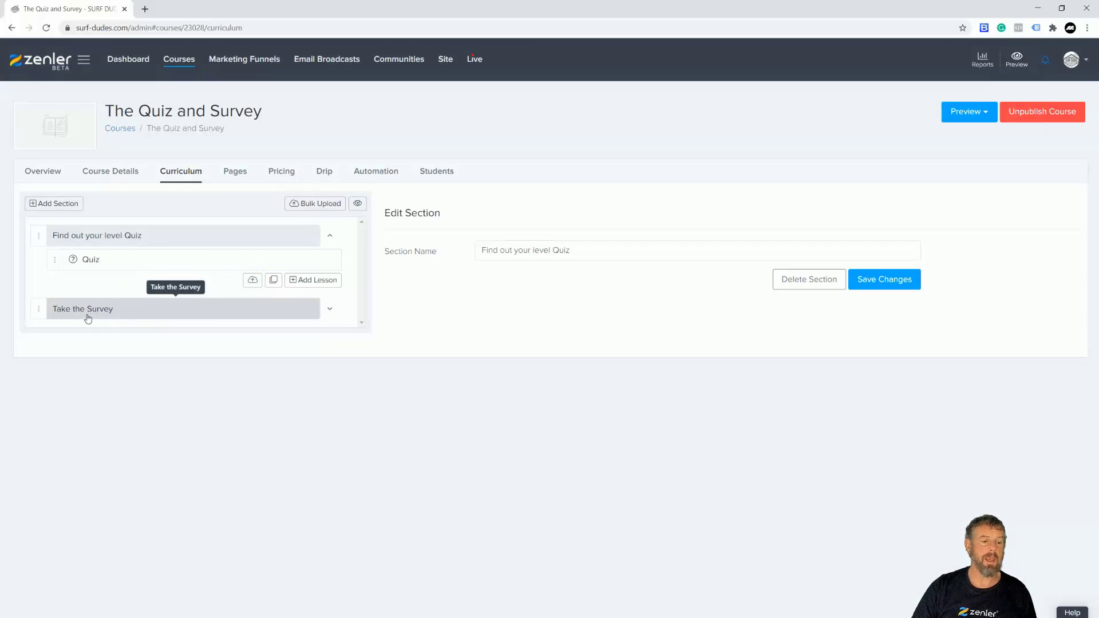
left_click(126, 313)
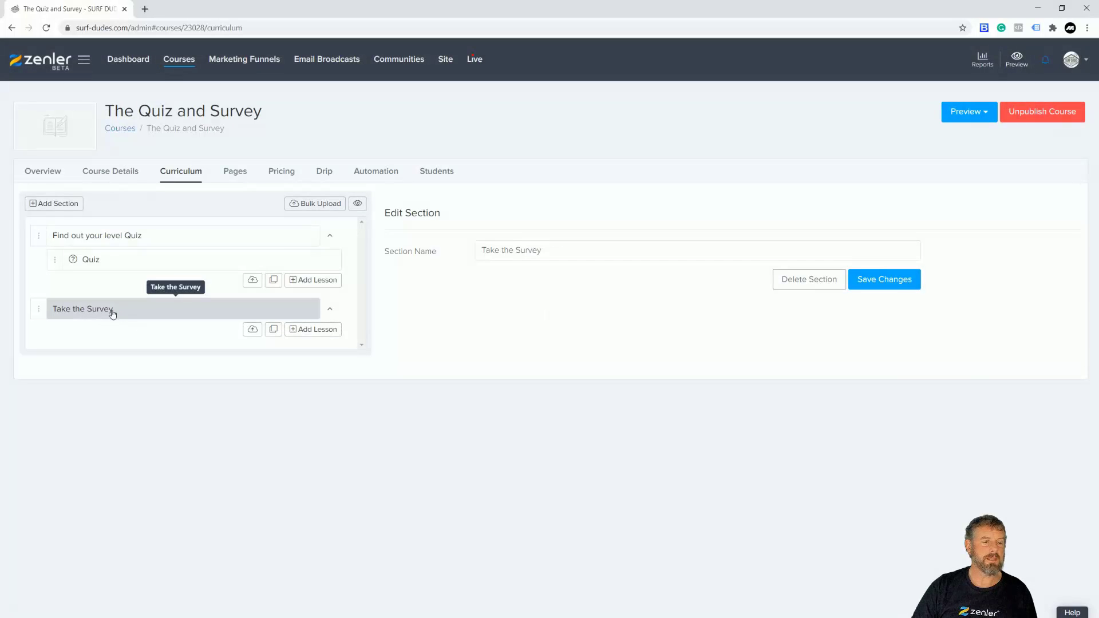
left_click(310, 337)
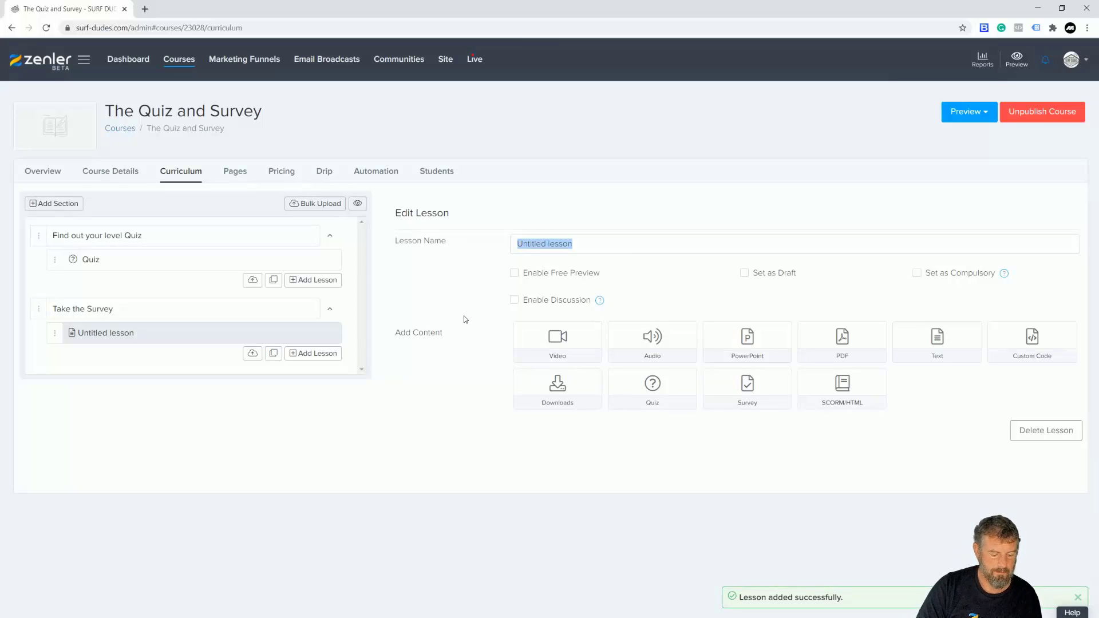
type("Ta")
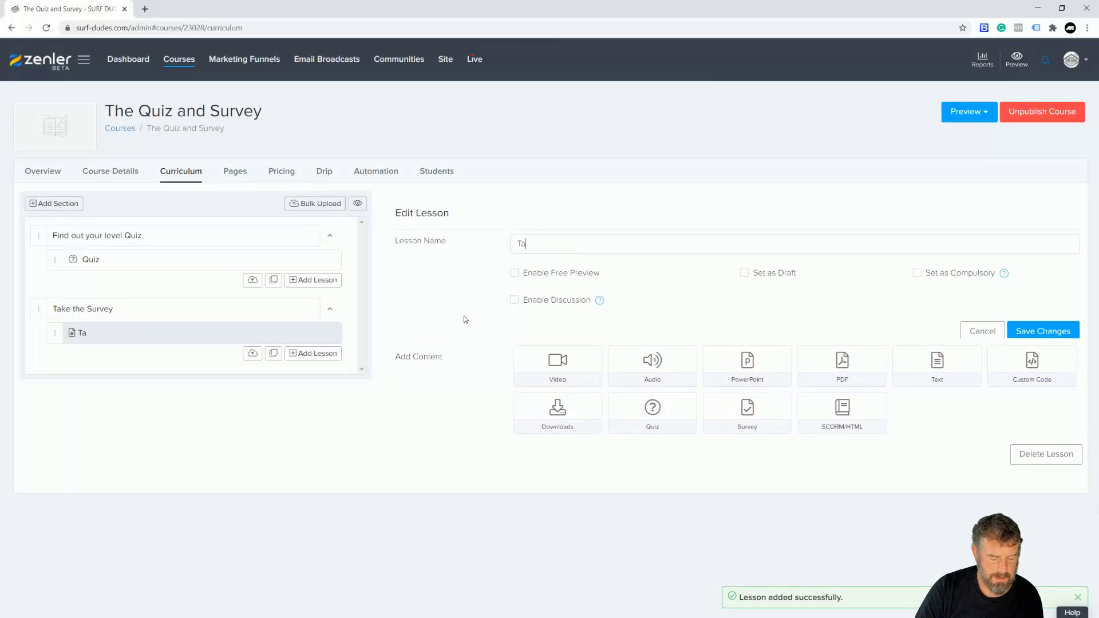
type("ke the Survey")
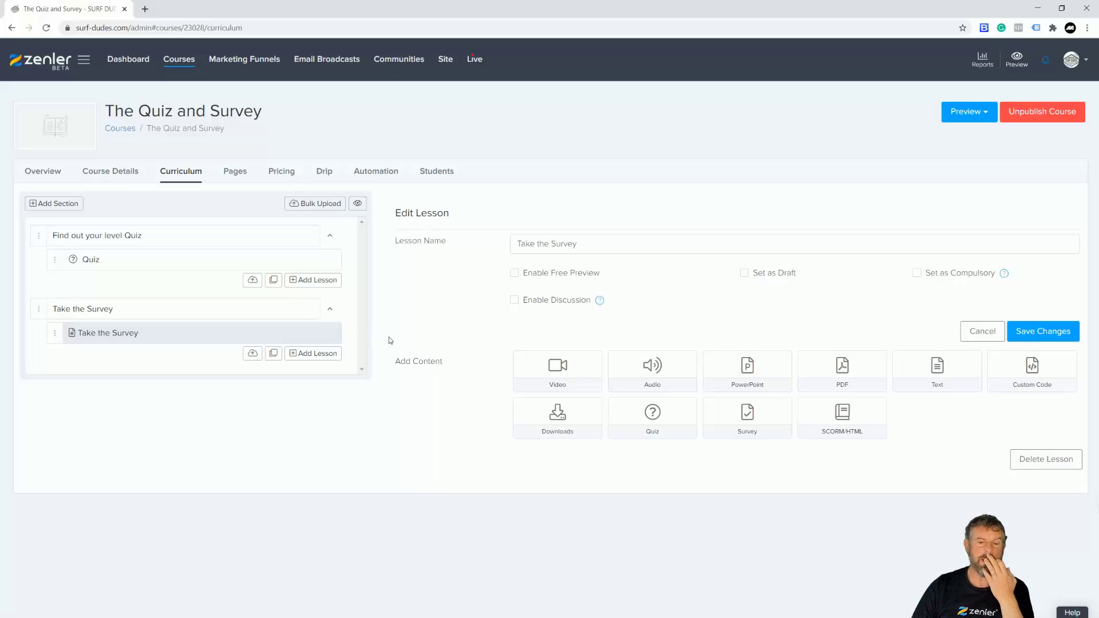
left_click(1029, 334)
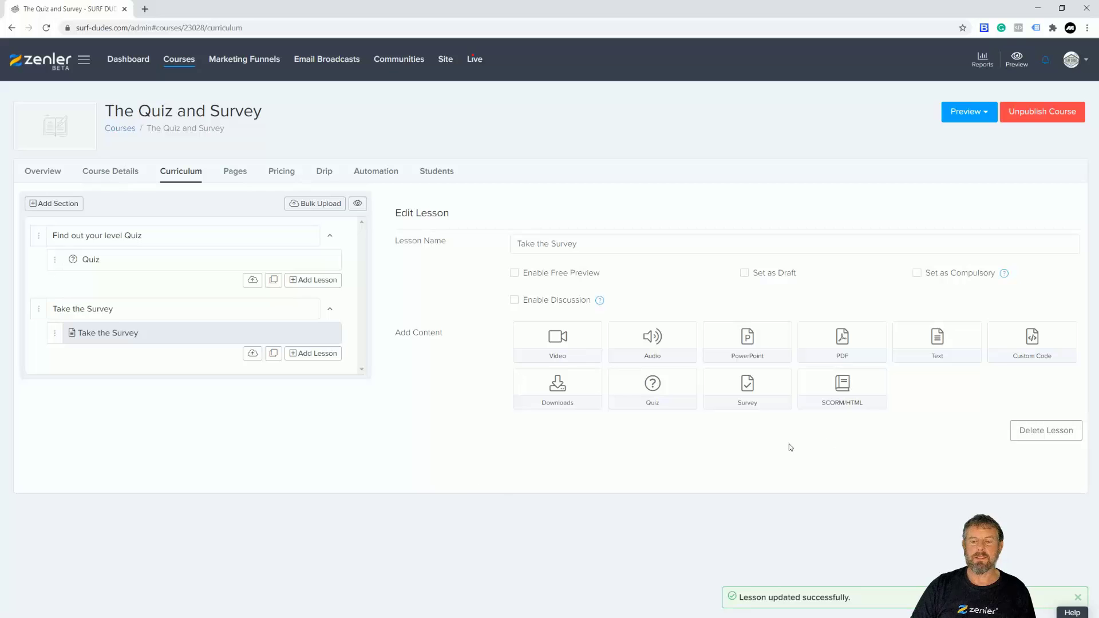
Add a survey titled "Tell us a little more about you" as the content of the Take the Survey lesson
left_click(747, 388)
left_click(390, 92)
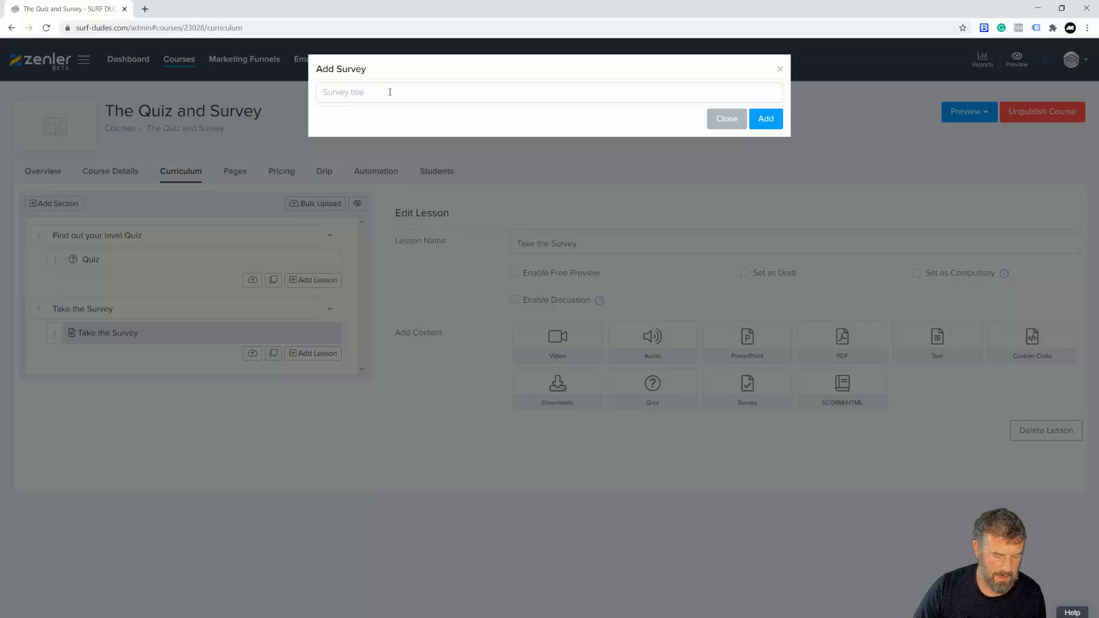
type("Tell us a little more about you?")
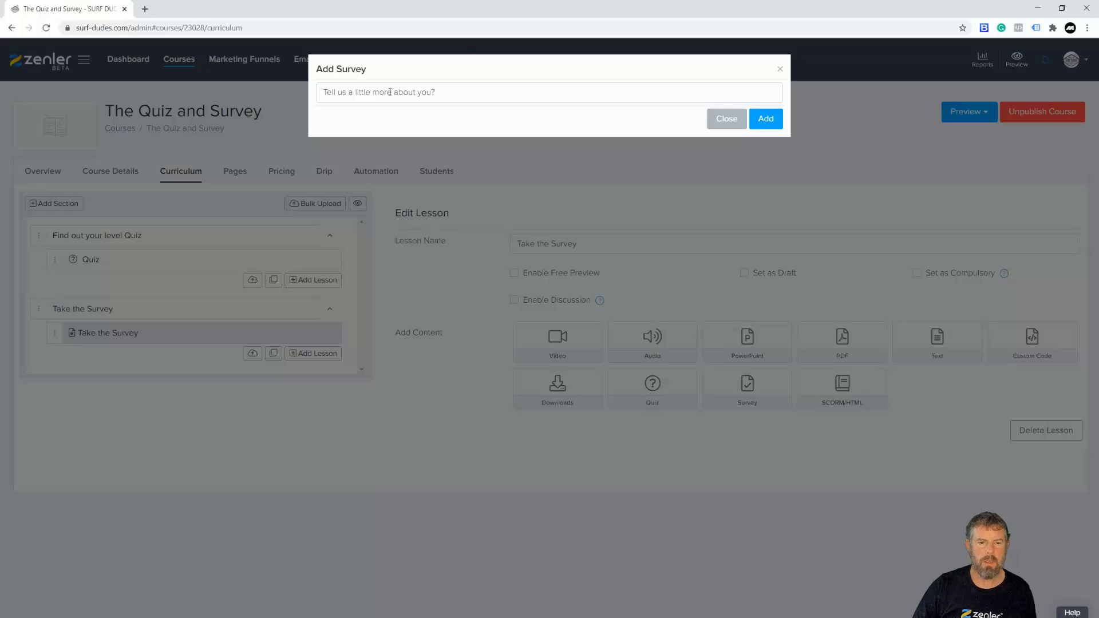
key("BackSpace")
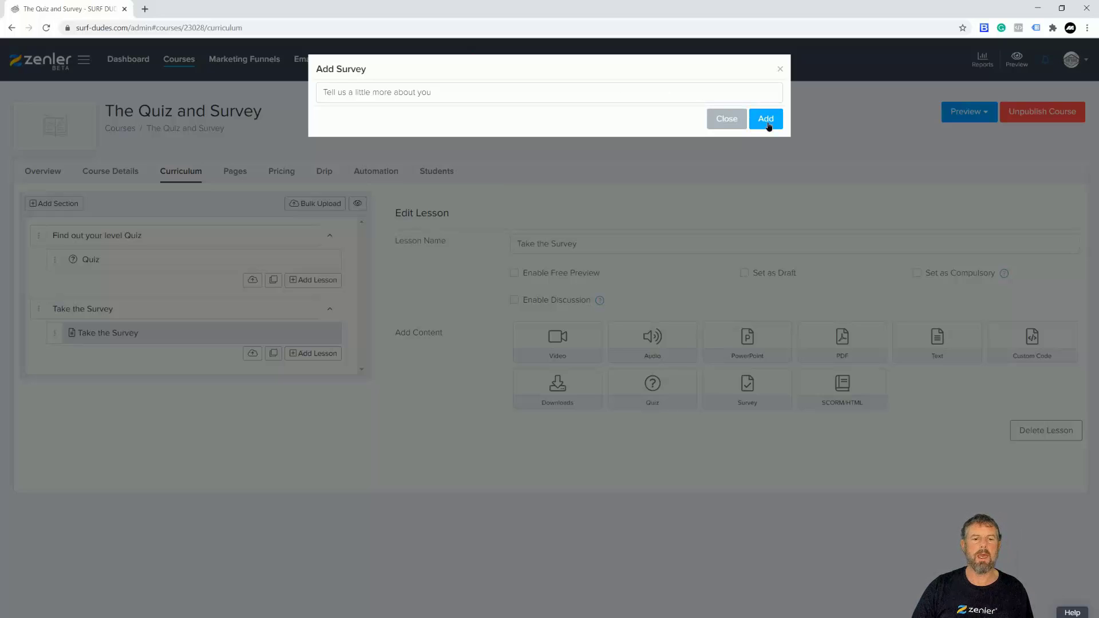
key("Return")
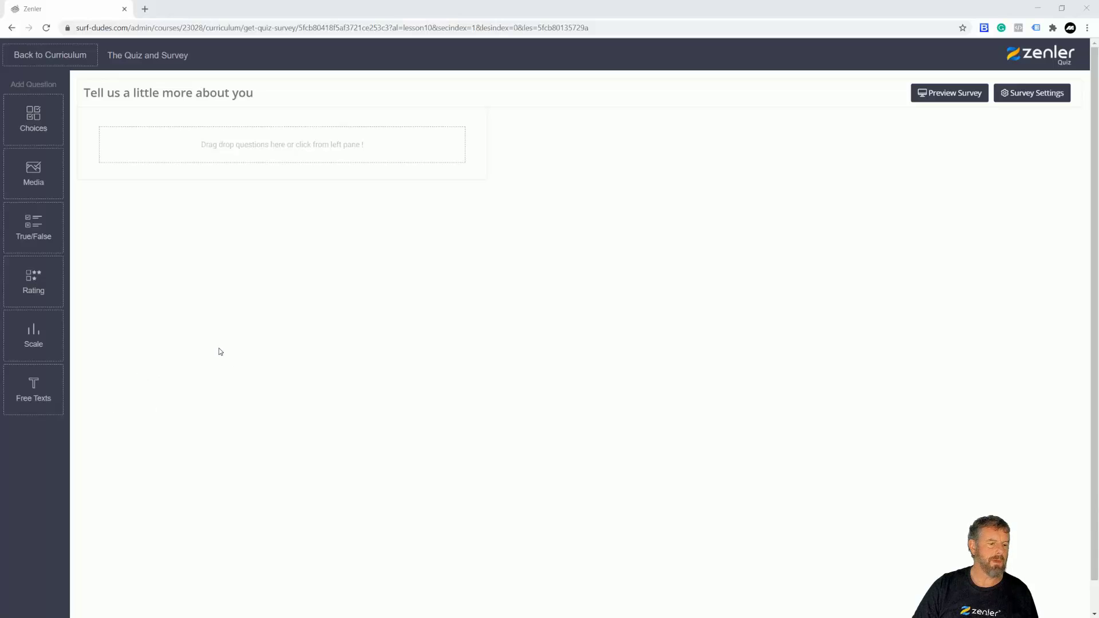
Add a free-text question to the survey reading "Tell us your experience so far with surfing?"
left_click_drag(33, 390, 274, 164)
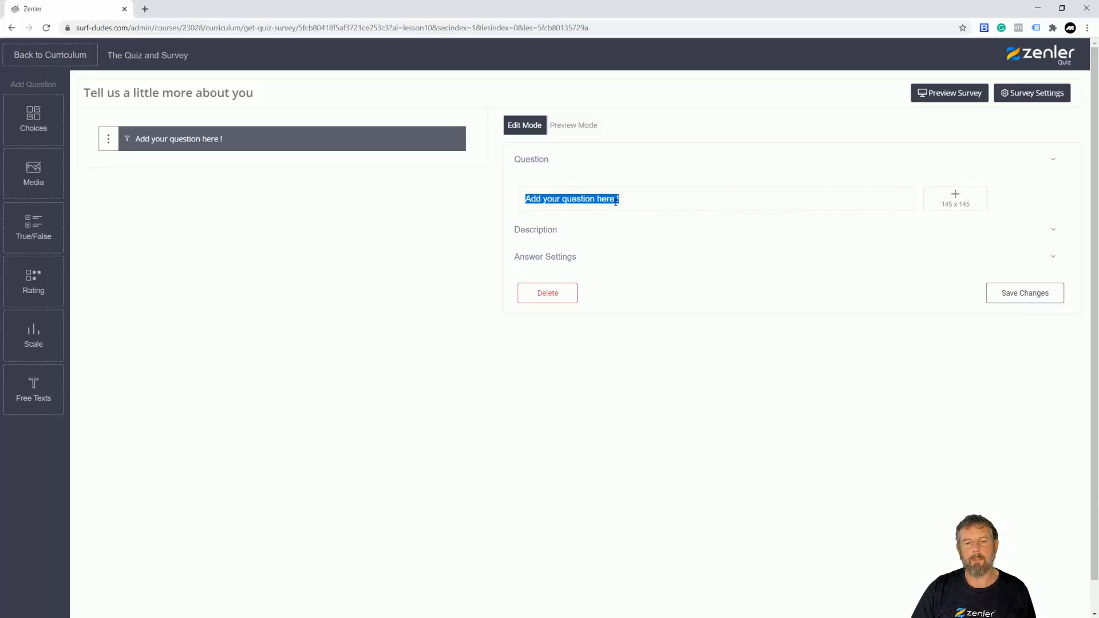
left_click(1053, 259)
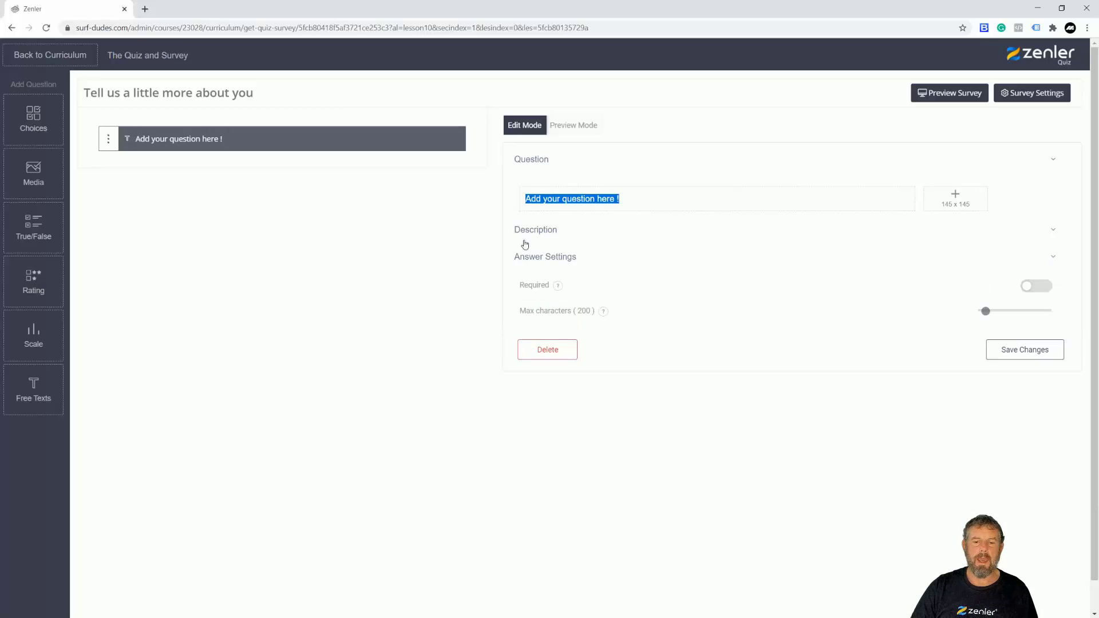
key("BackSpace")
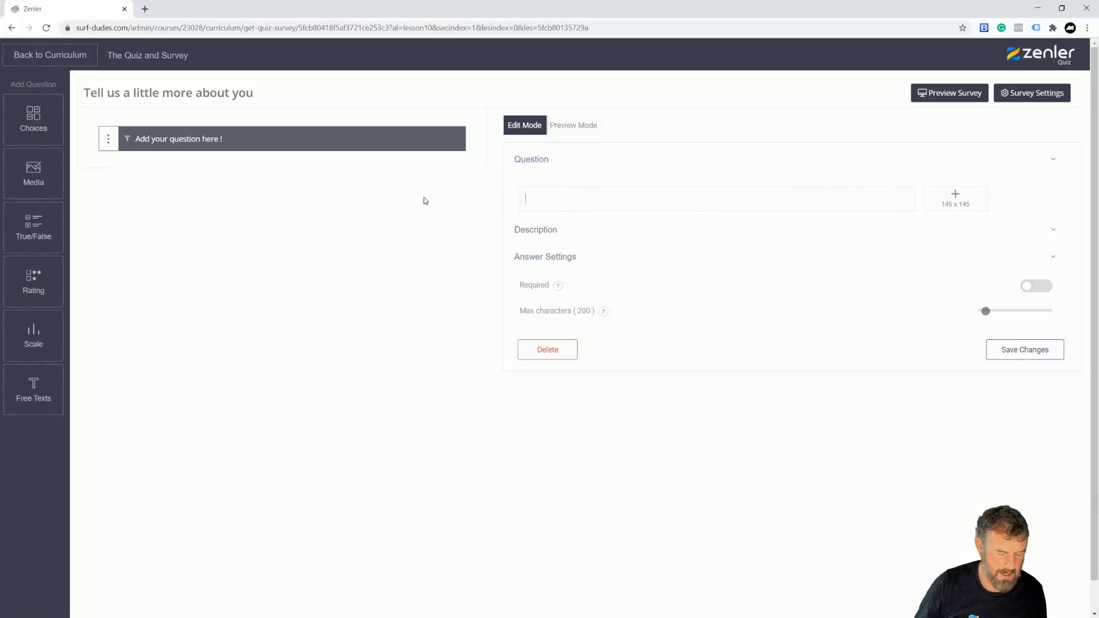
type("Tell us")
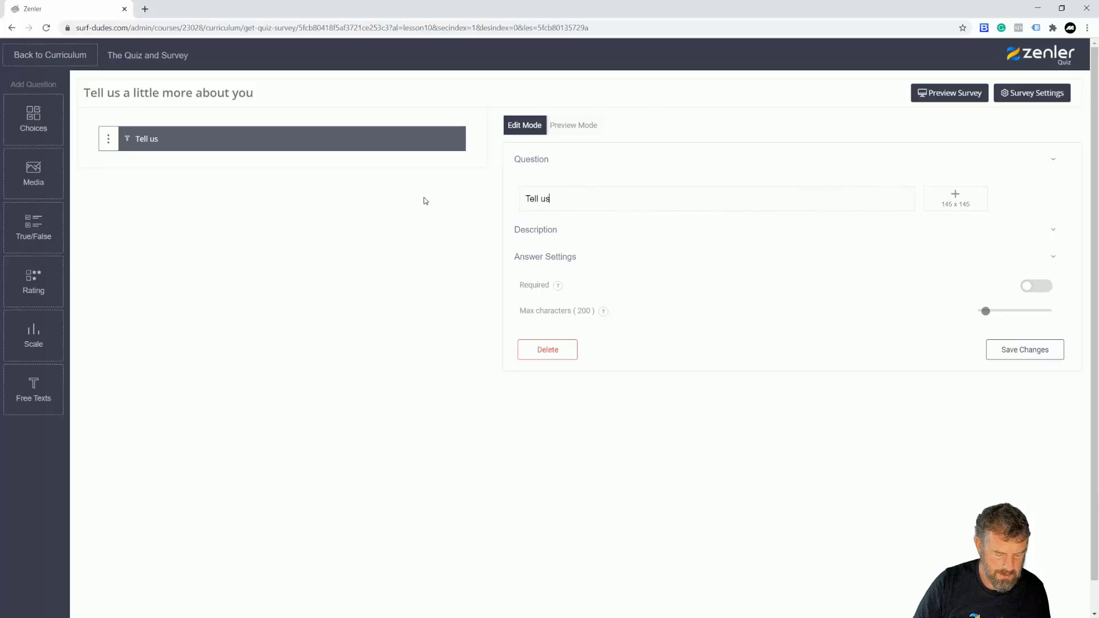
type(" your experience so far with surfing?")
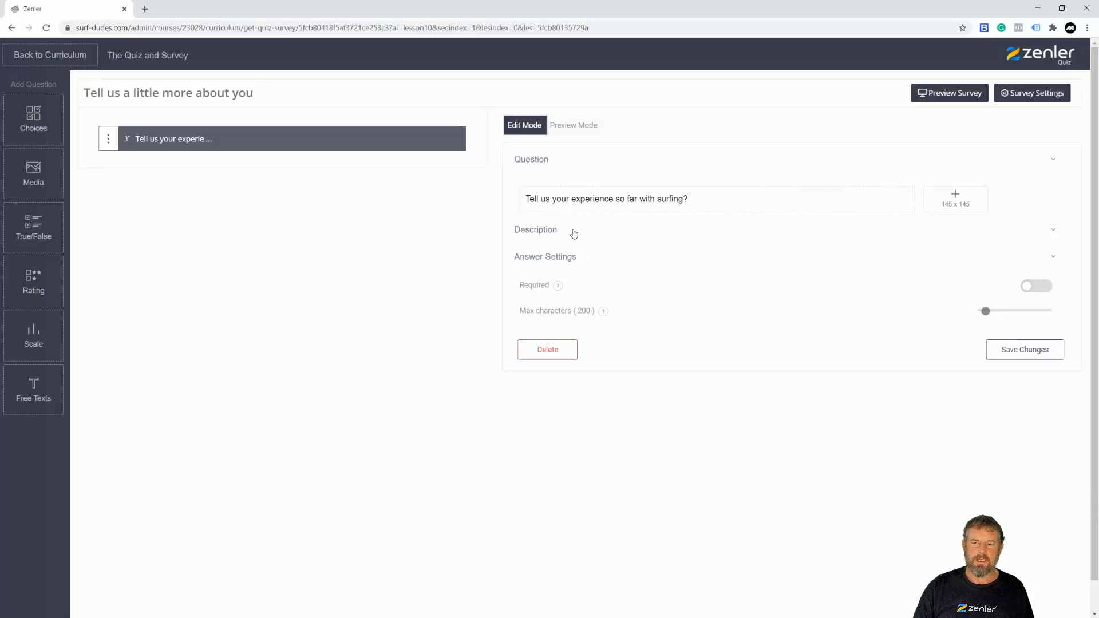
Set the surfing experience question's maximum characters to 301, save the changes, and check its preview
left_click(1047, 231)
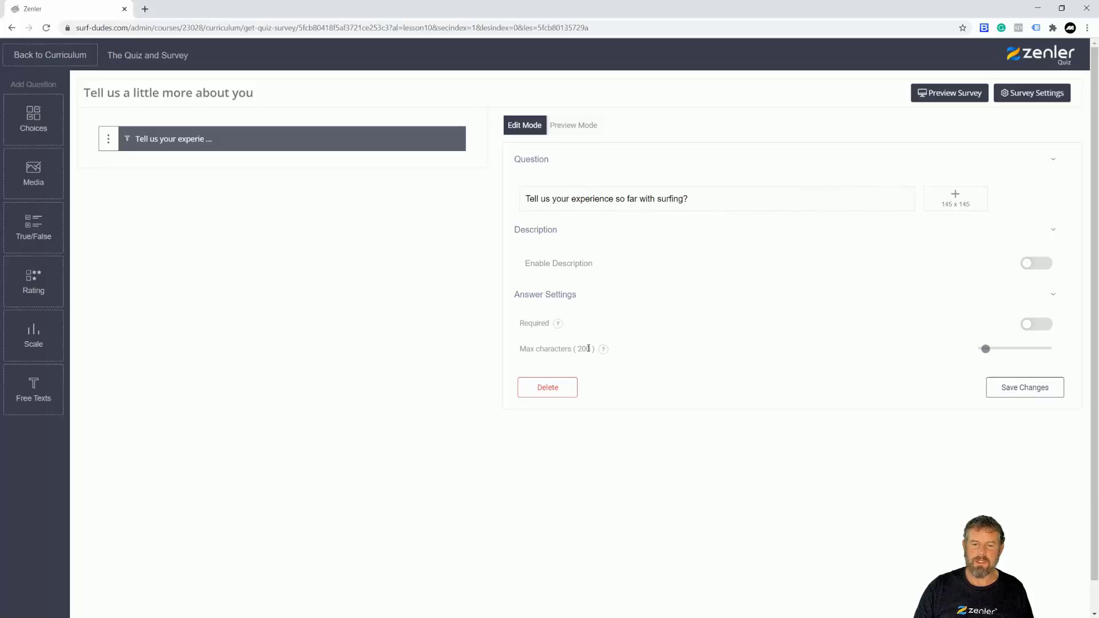
left_click_drag(986, 350, 988, 351)
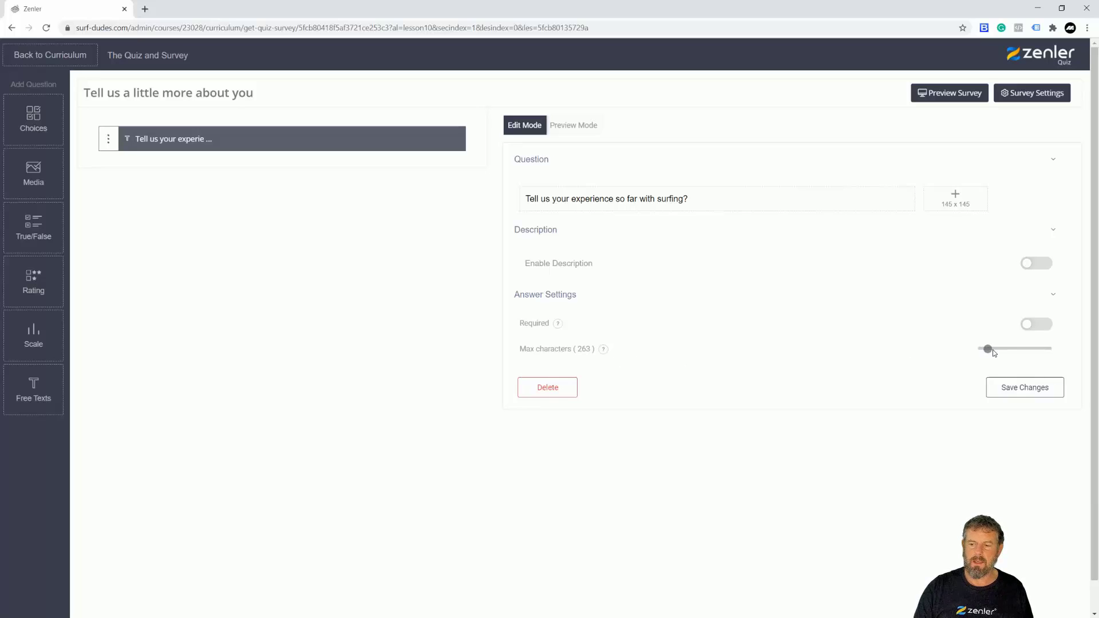
left_click_drag(989, 350, 990, 350)
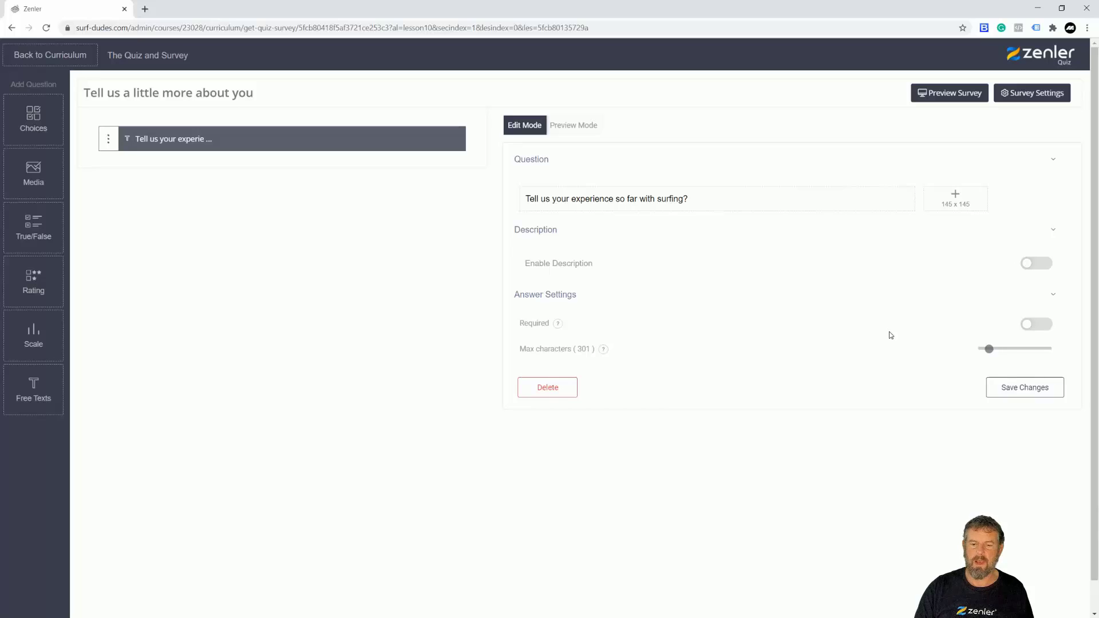
mouse_move(560, 327)
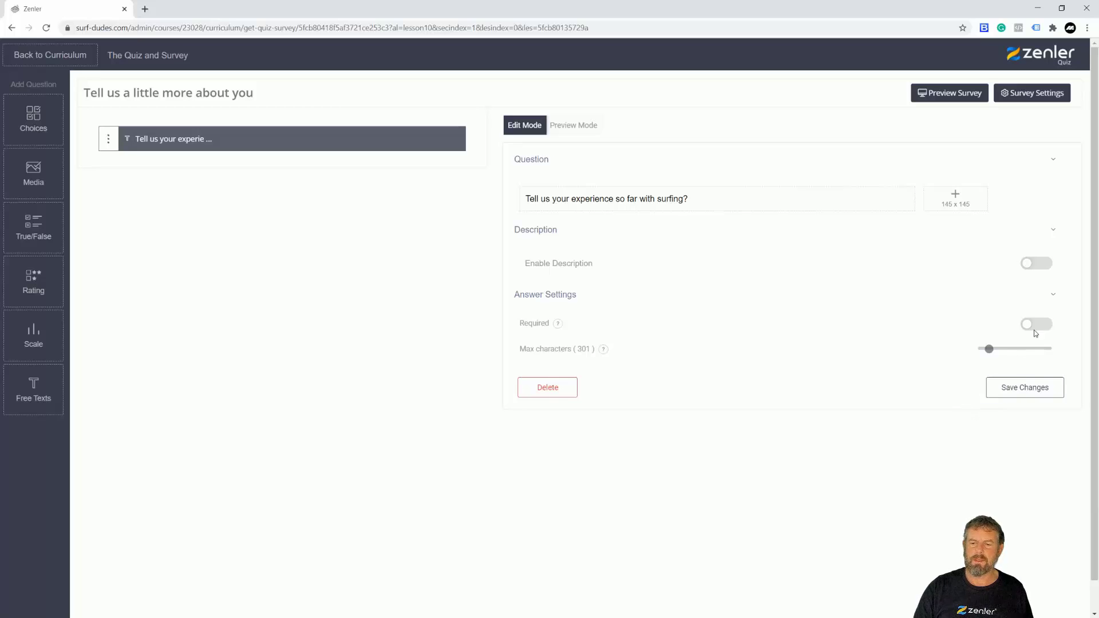
left_click(1034, 383)
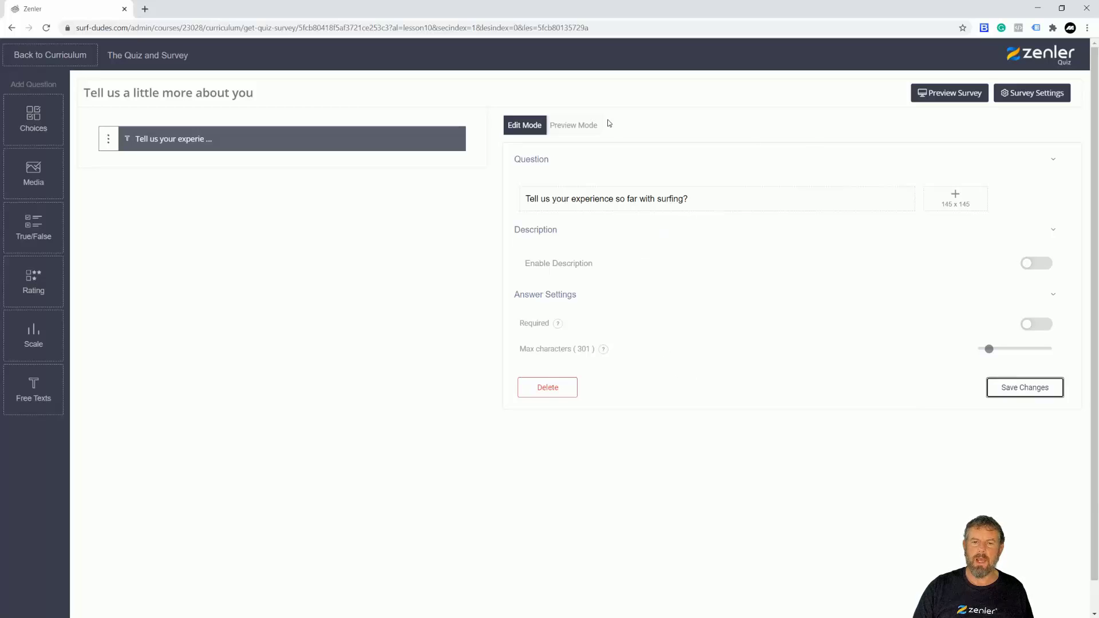
left_click(578, 128)
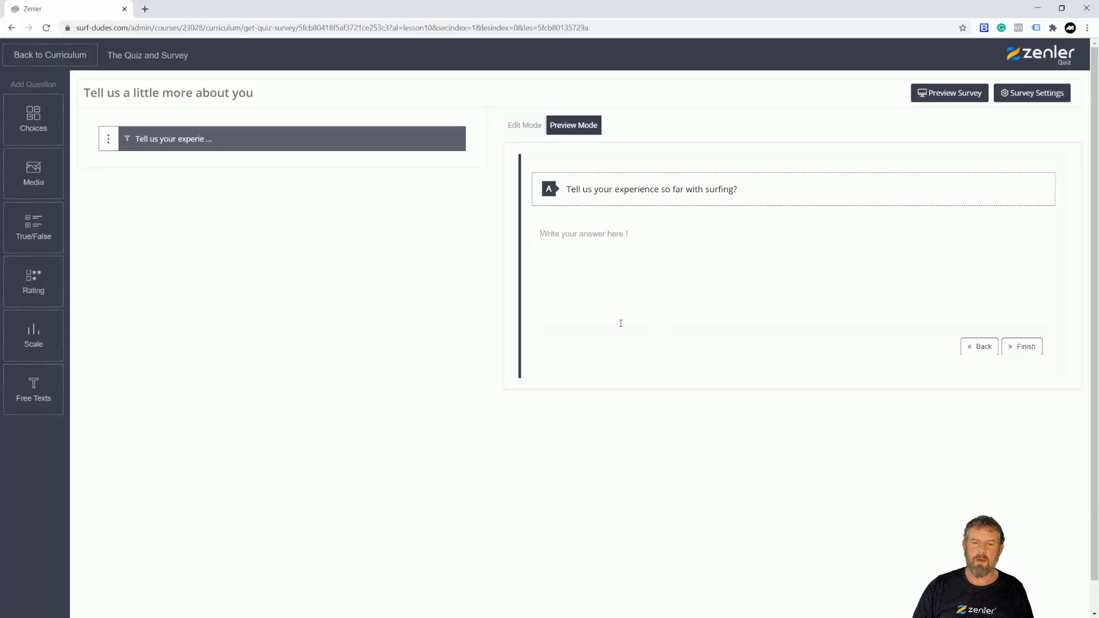
left_click(525, 127)
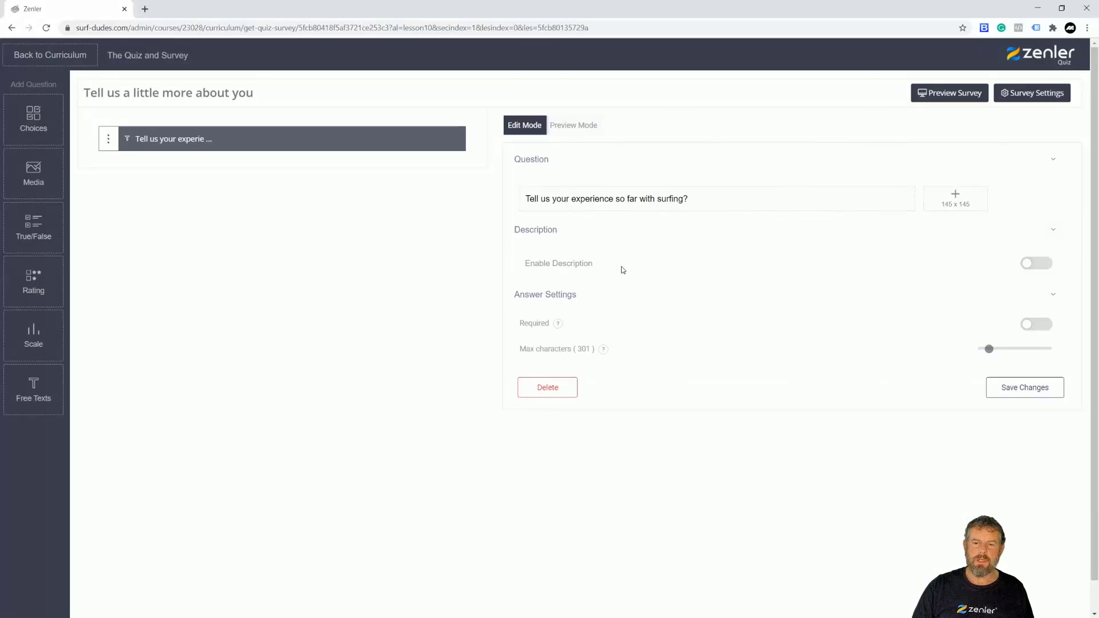
Enable the surfing experience question's description and enter "Just a general bit of info for us to tailor your journey/Experience"
double_click(554, 232)
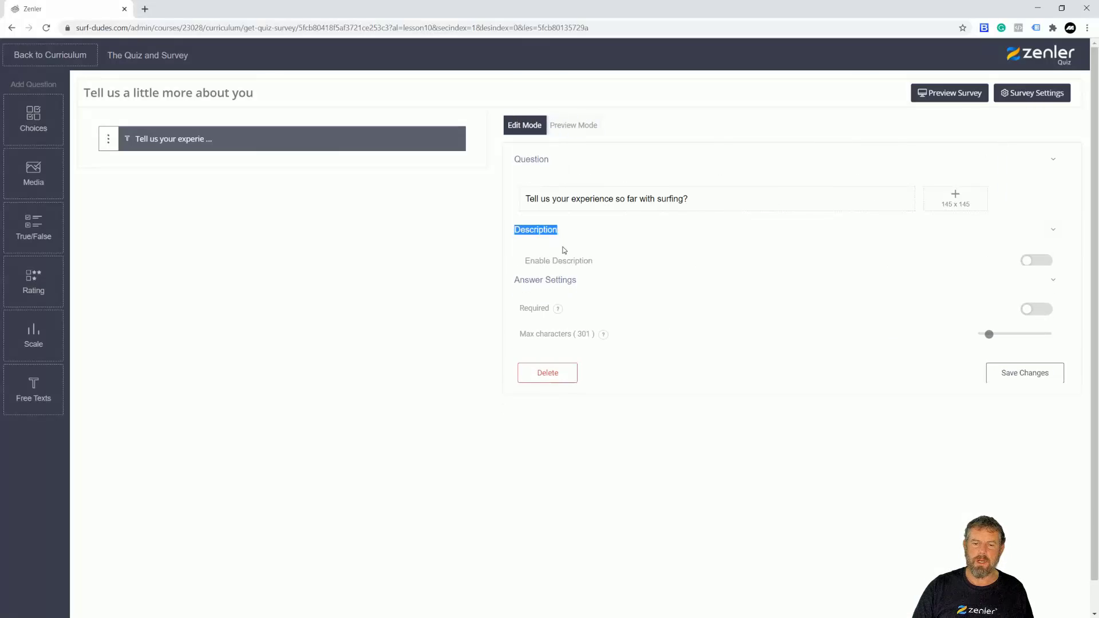
left_click(1033, 265)
left_click(596, 293)
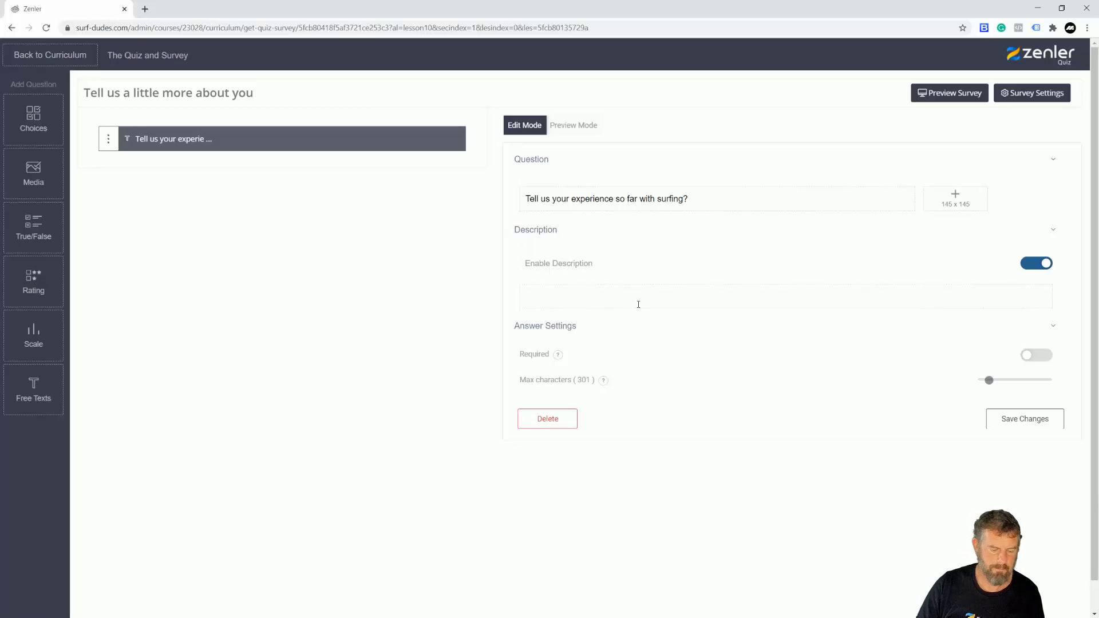
type("Just a gene")
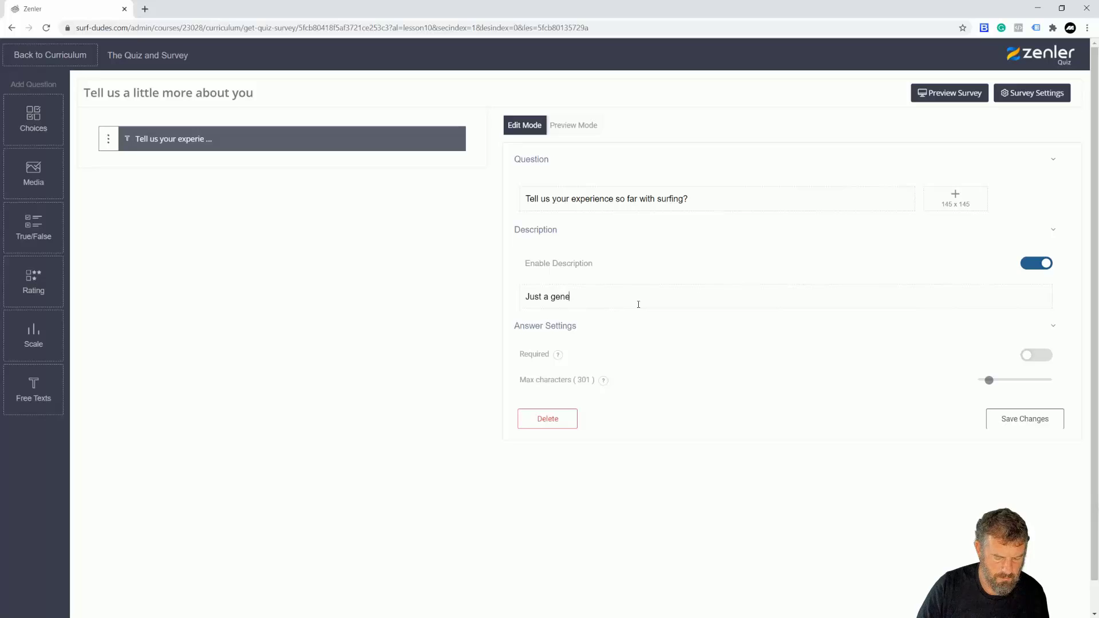
type("ral bit of info ")
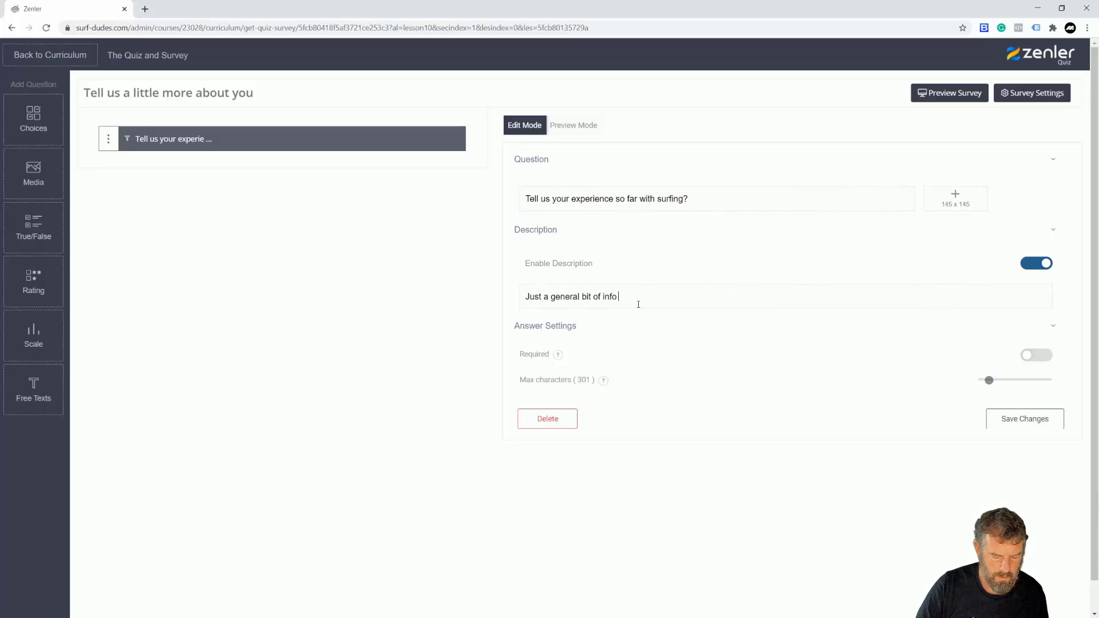
type("for us to ")
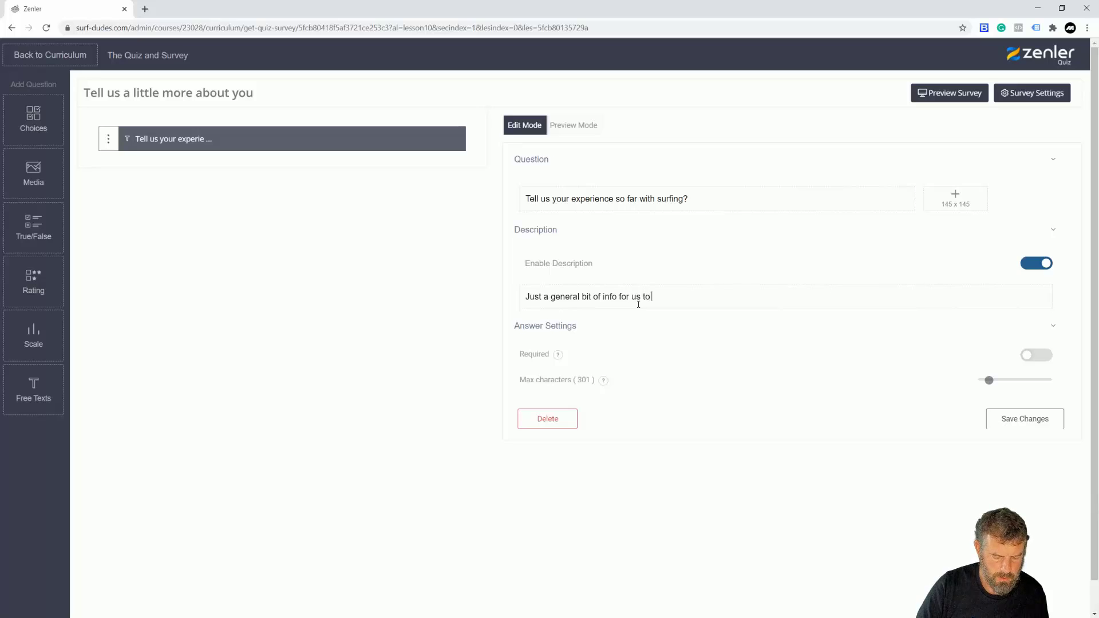
type("tailor yo")
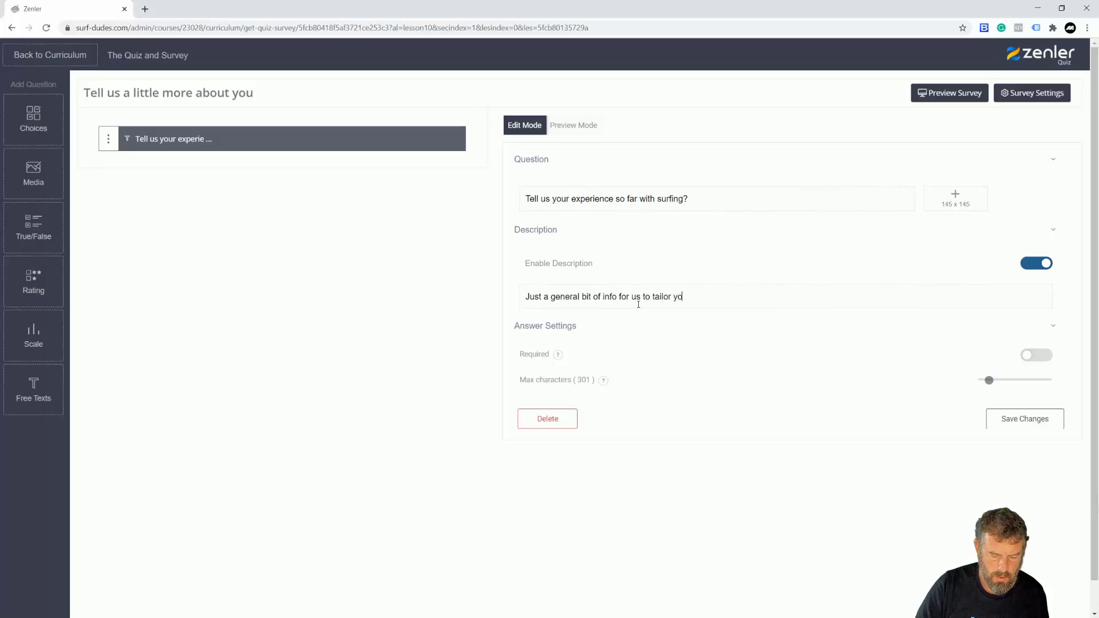
type("ur journ")
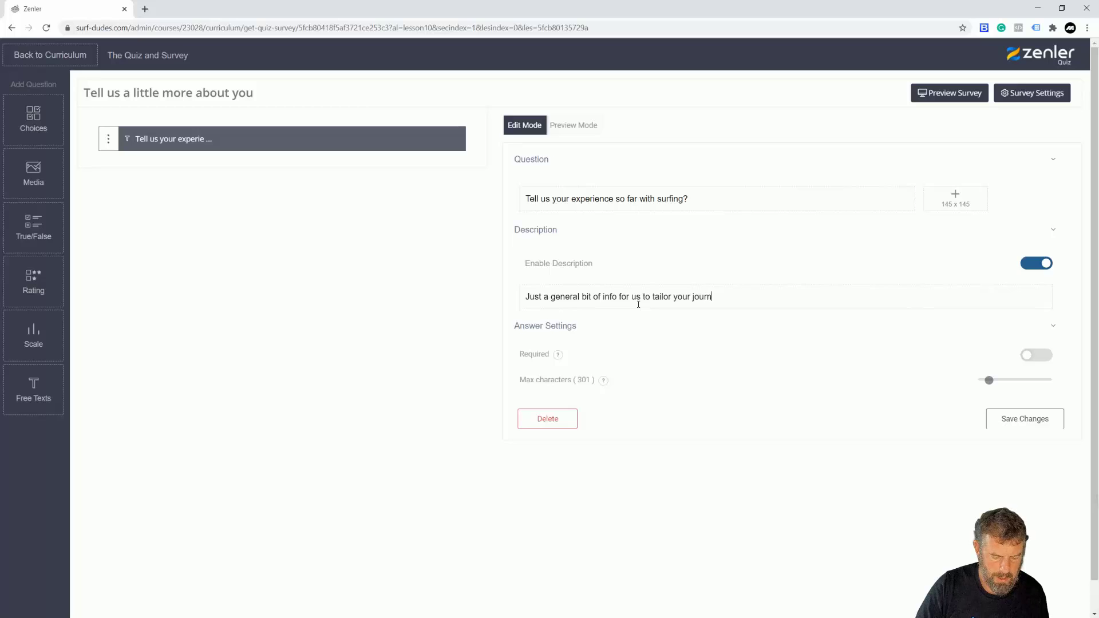
type("ey/Exp")
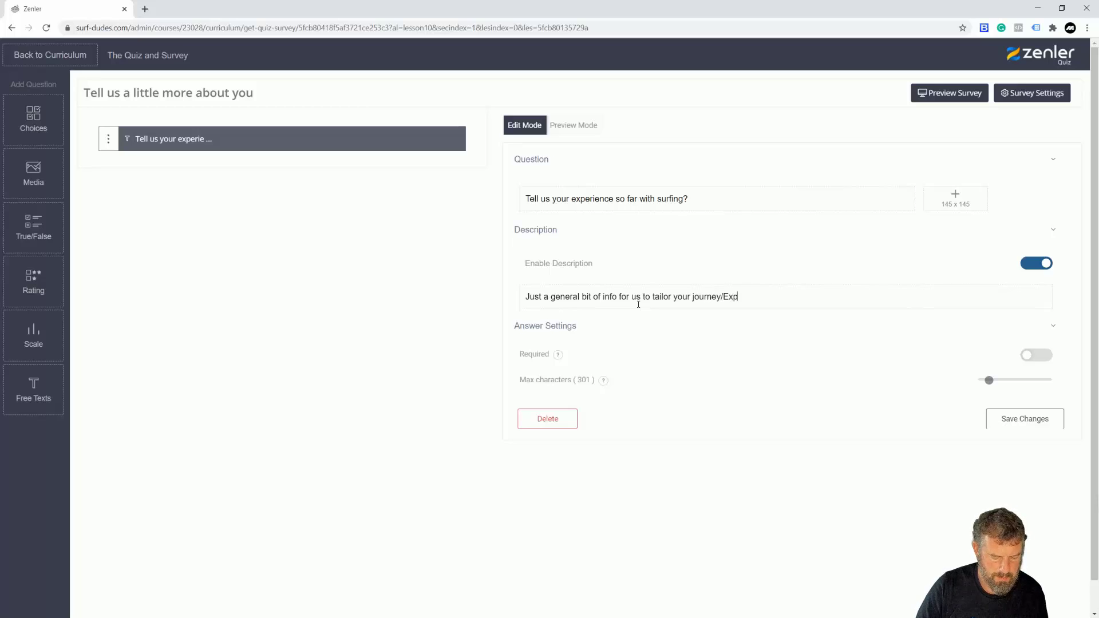
type("erience")
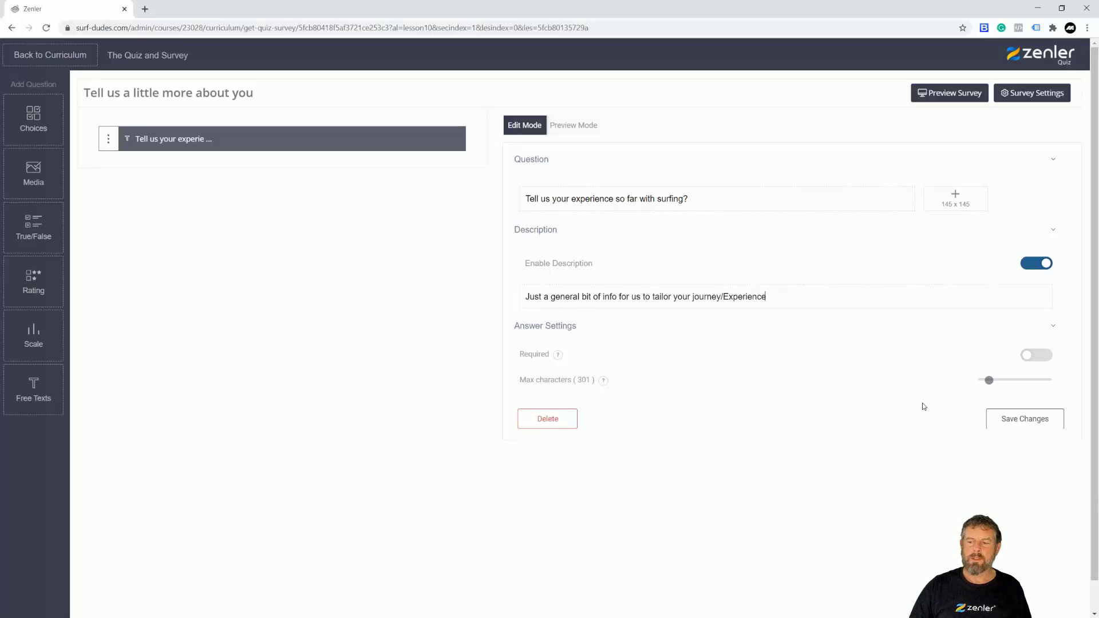
Preview the surfing experience question together with its description text
left_click(577, 128)
left_click_drag(538, 224, 898, 235)
left_click(433, 287)
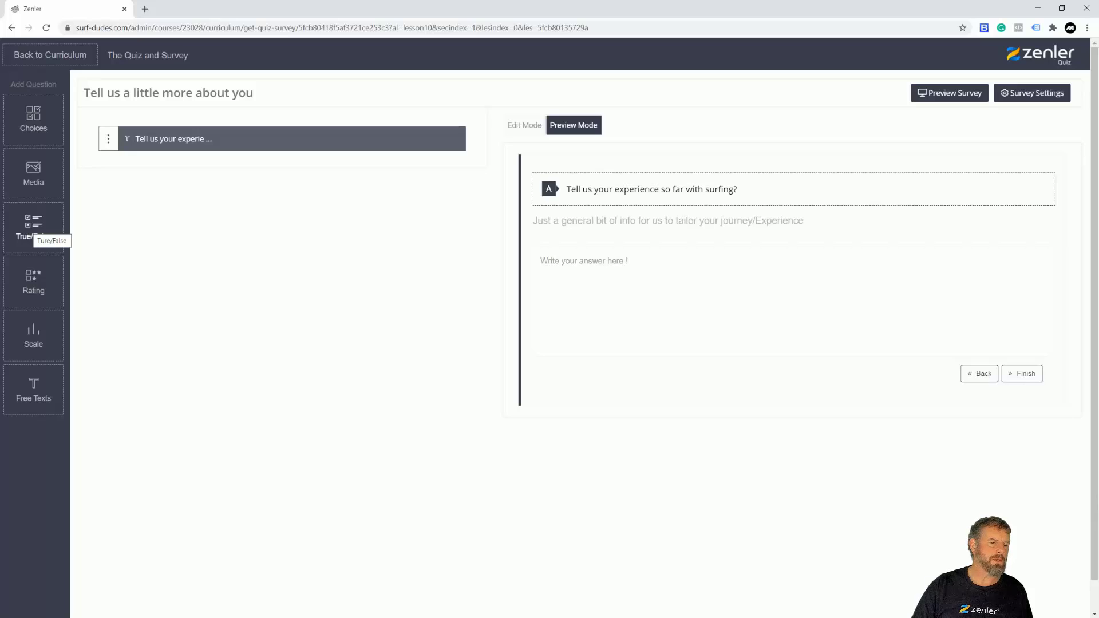
Add a True/False question above the surfing experience question reading "Would you consider Travelling more than 500 miles to surf?"
left_click_drag(33, 229, 189, 150)
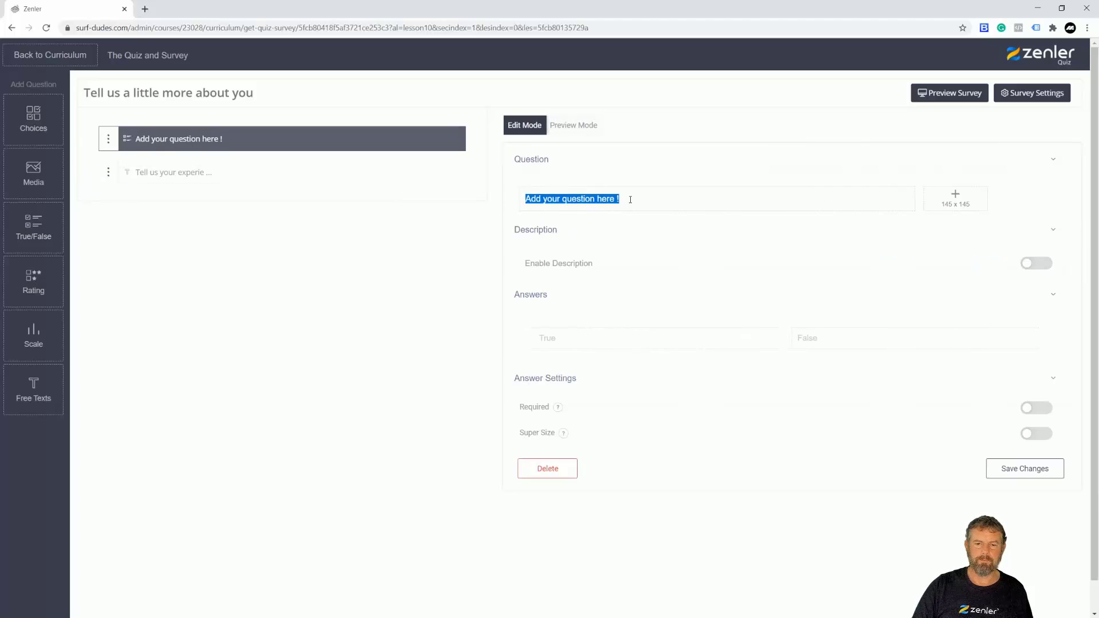
key("BackSpace")
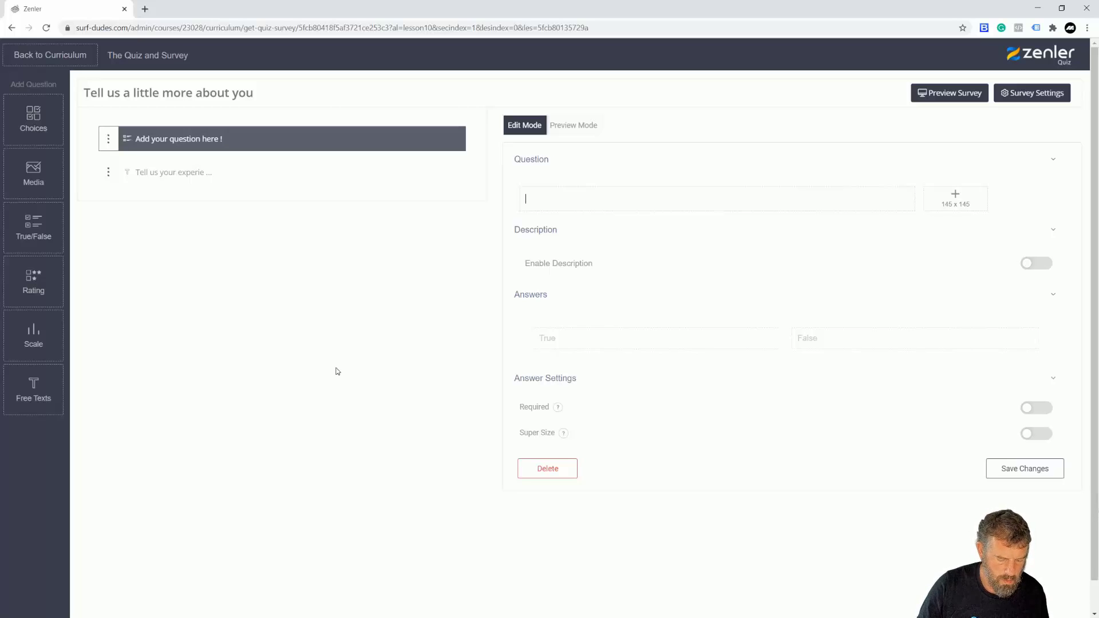
type("Wou")
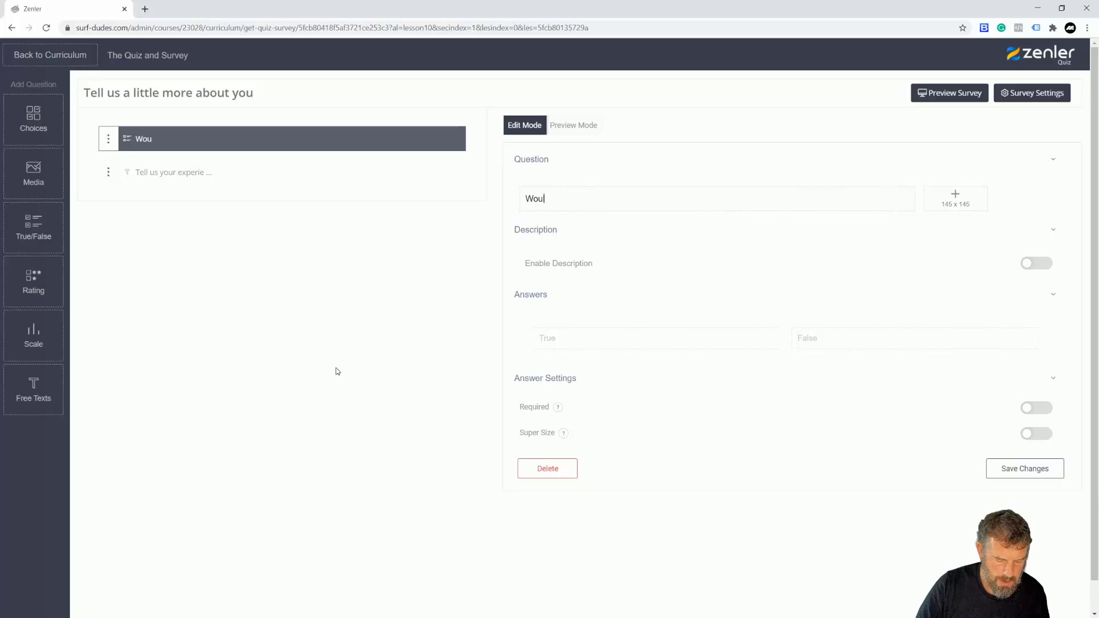
type("ld you con")
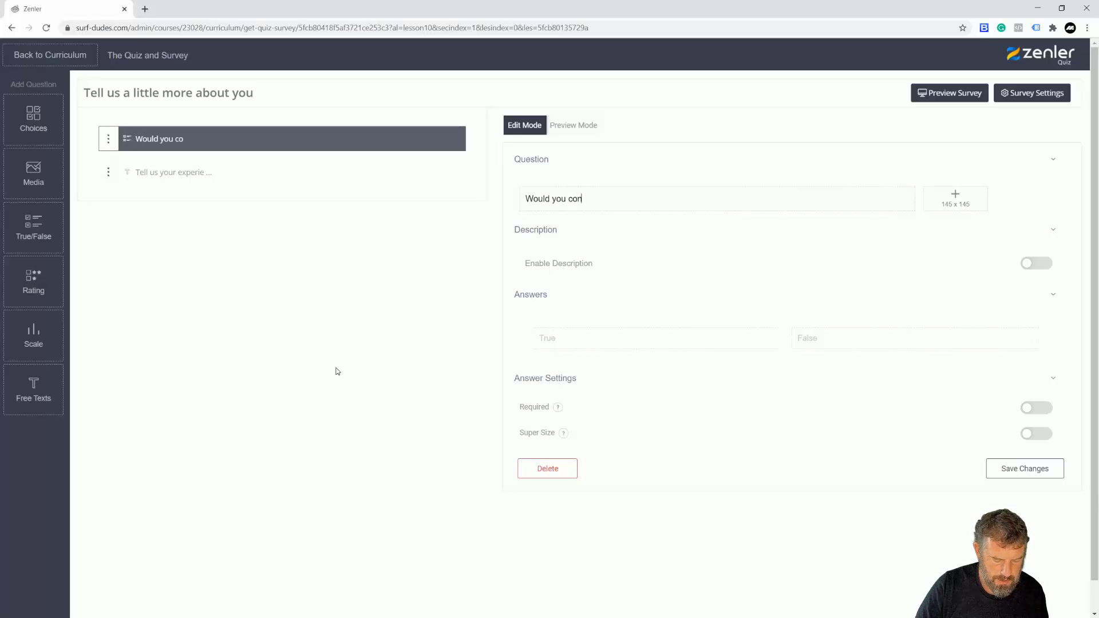
type("sider")
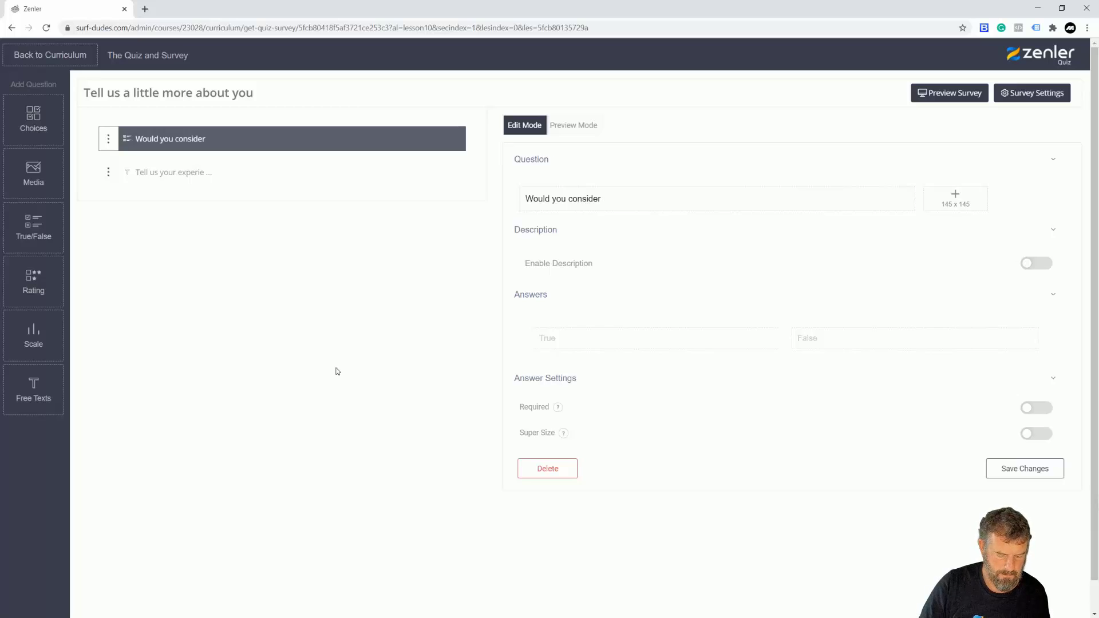
type(" Tra")
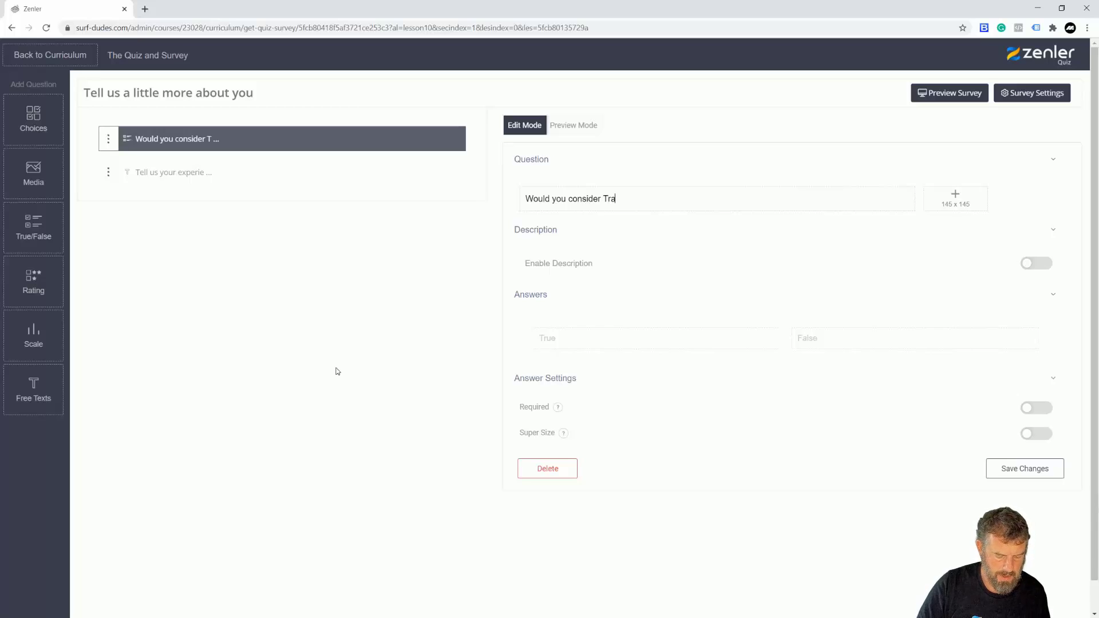
type("ve")
type("lling more")
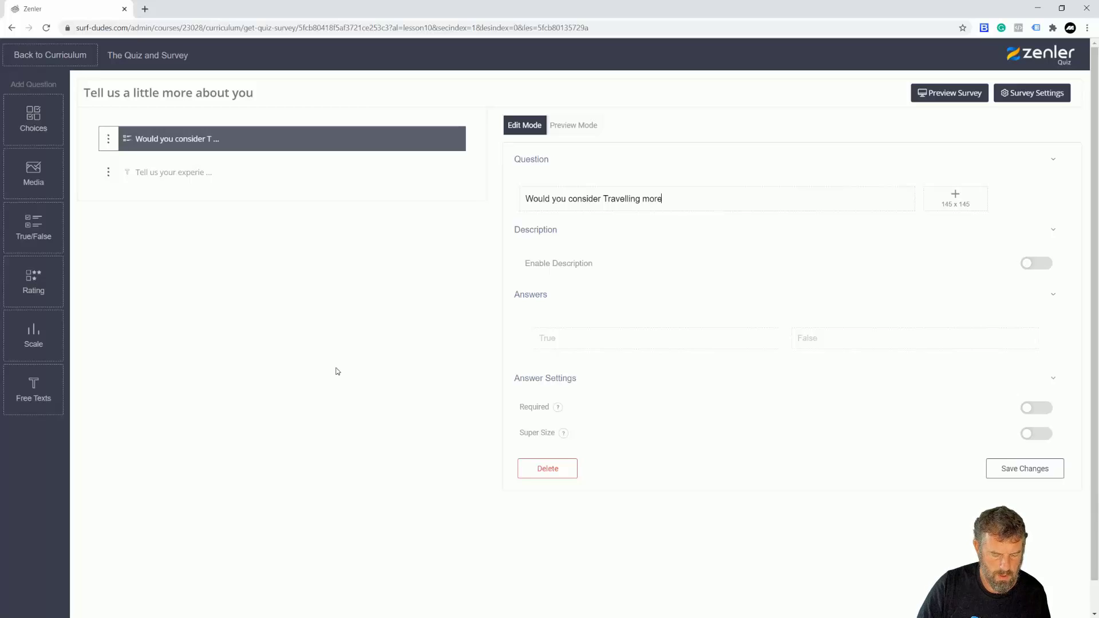
type(" than")
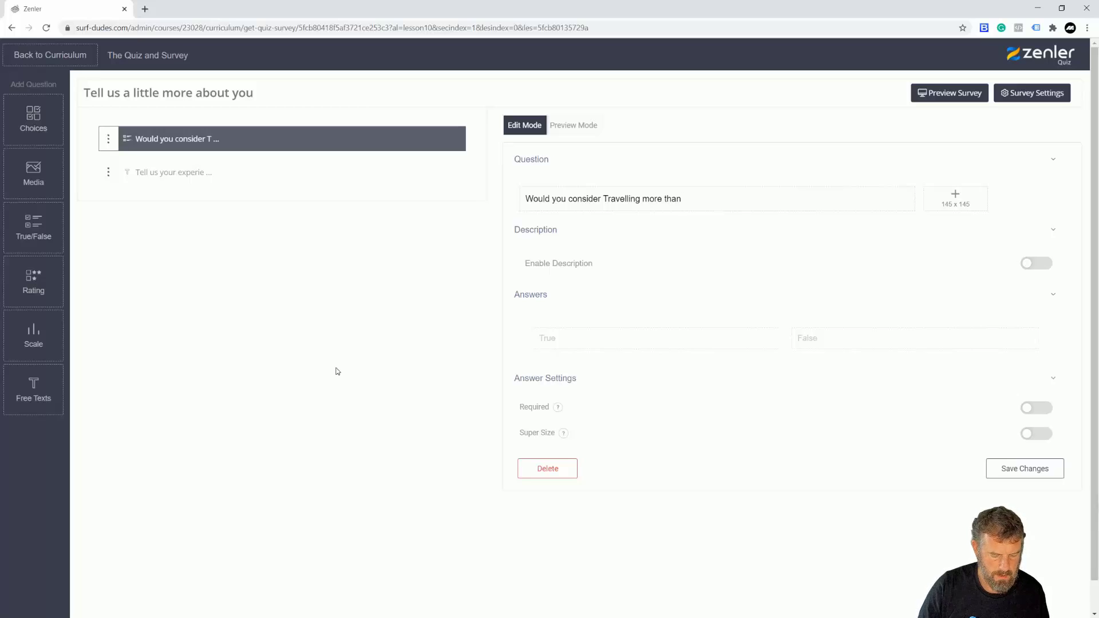
type(" 500 miles to surf?")
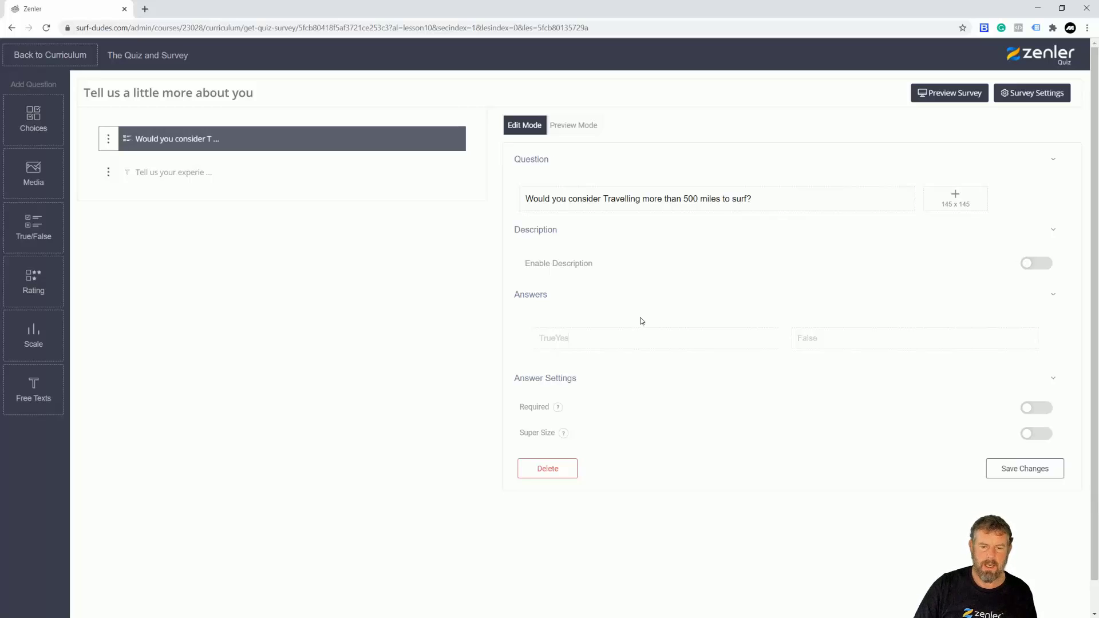
Change the travel question's two answers to "Yes" and "No", and make the question required
key("shift+Left")
key("shift+Left")
key("shift+Left")
key("shift+Left")
key("shift+Left")
key("shift+Left")
key("shift+Left")
key("BackSpace")
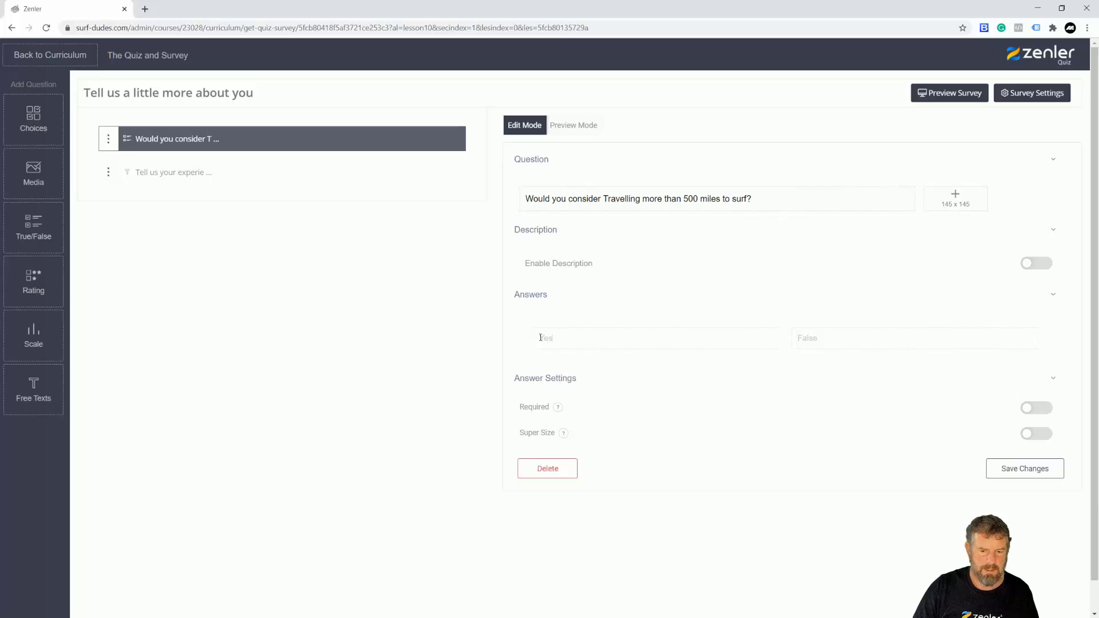
double_click(804, 342)
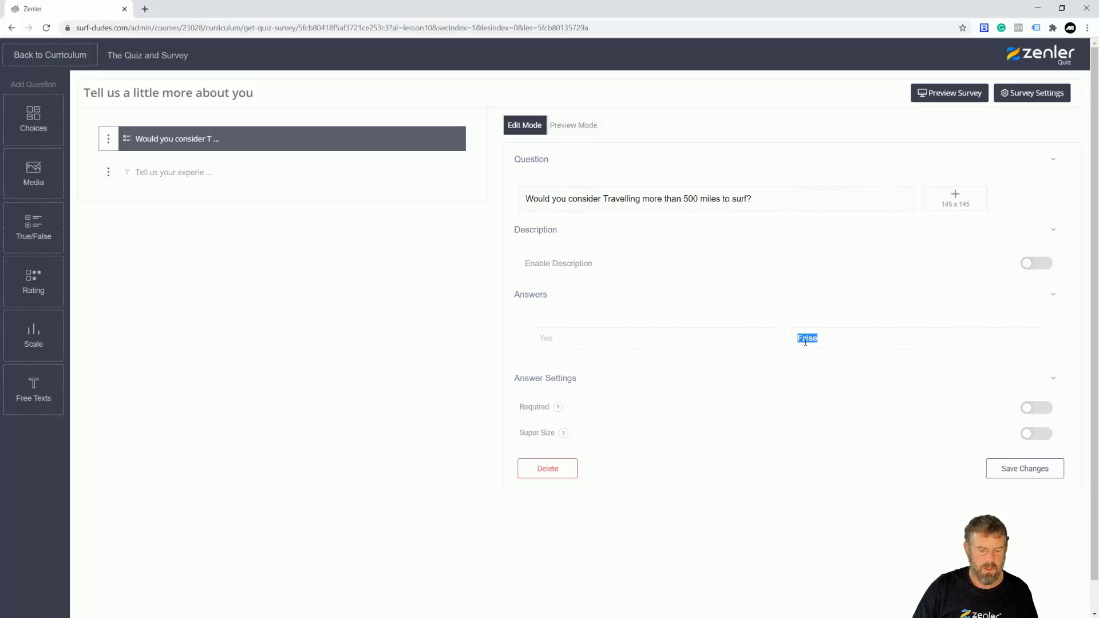
type("No")
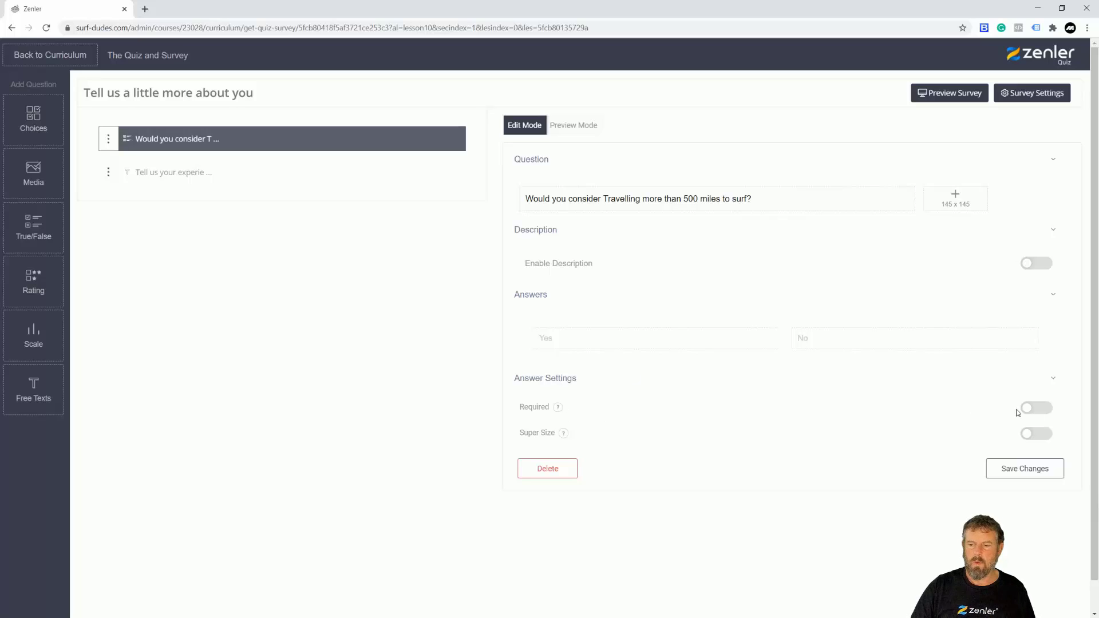
left_click(1040, 408)
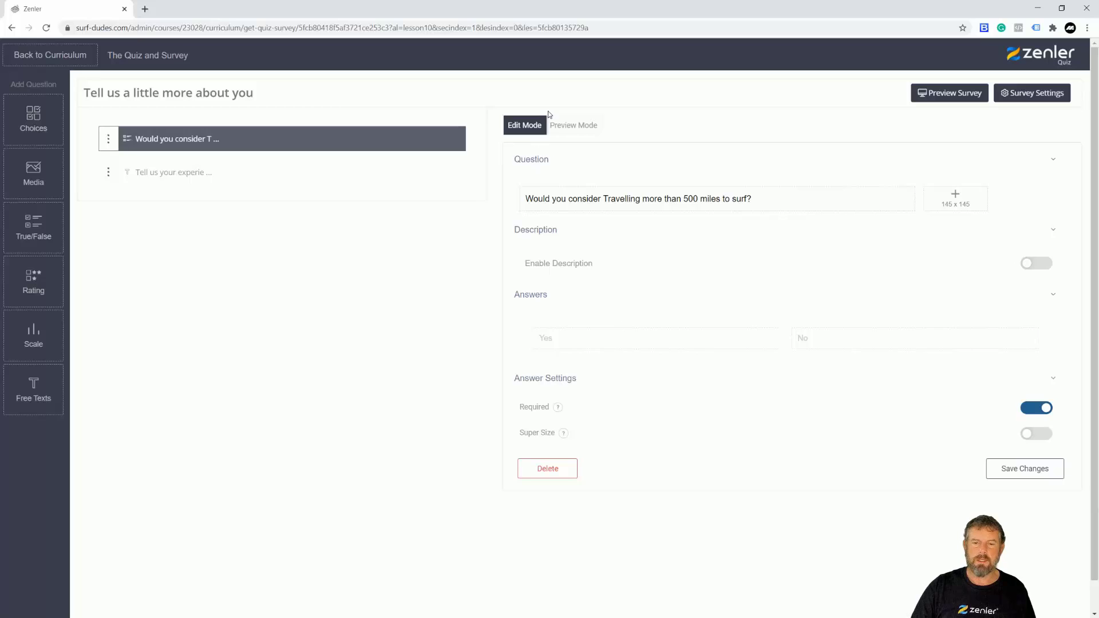
Preview the travel question and move it below the surfing experience question
left_click(578, 127)
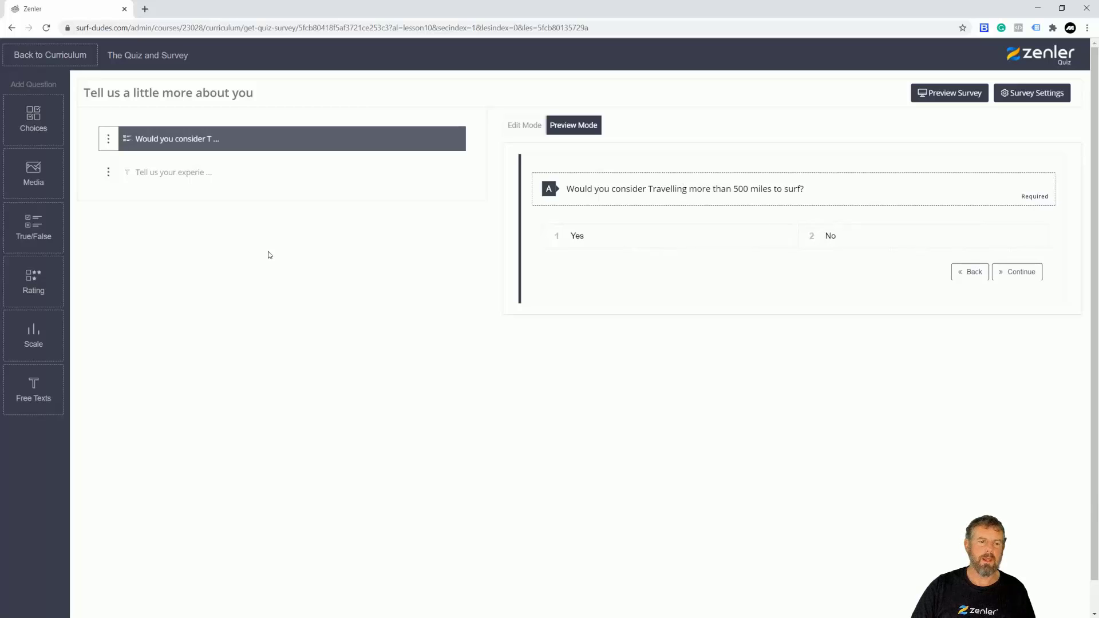
left_click_drag(111, 141, 108, 177)
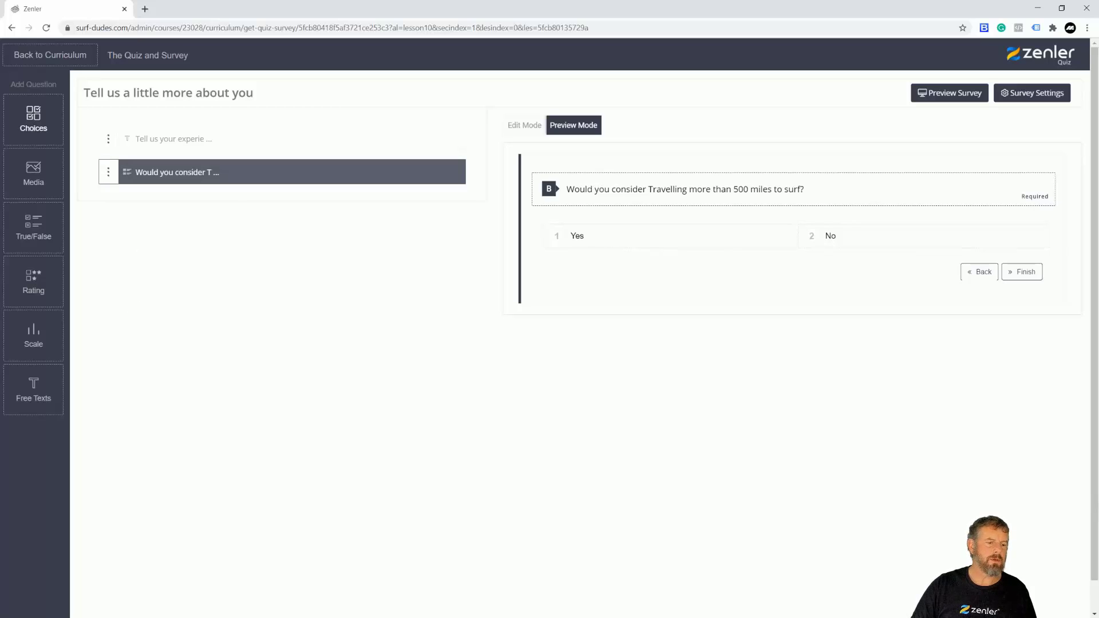
Add a Choices question at the end of the survey reading "What level surfer are you?"
left_click_drag(33, 117, 179, 224)
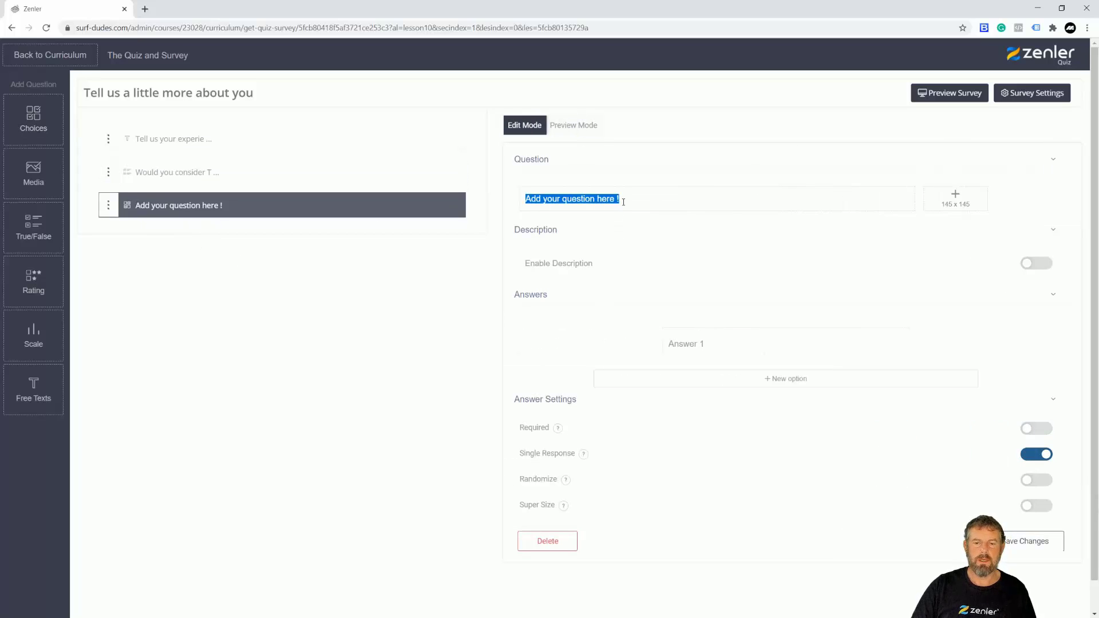
key("BackSpace")
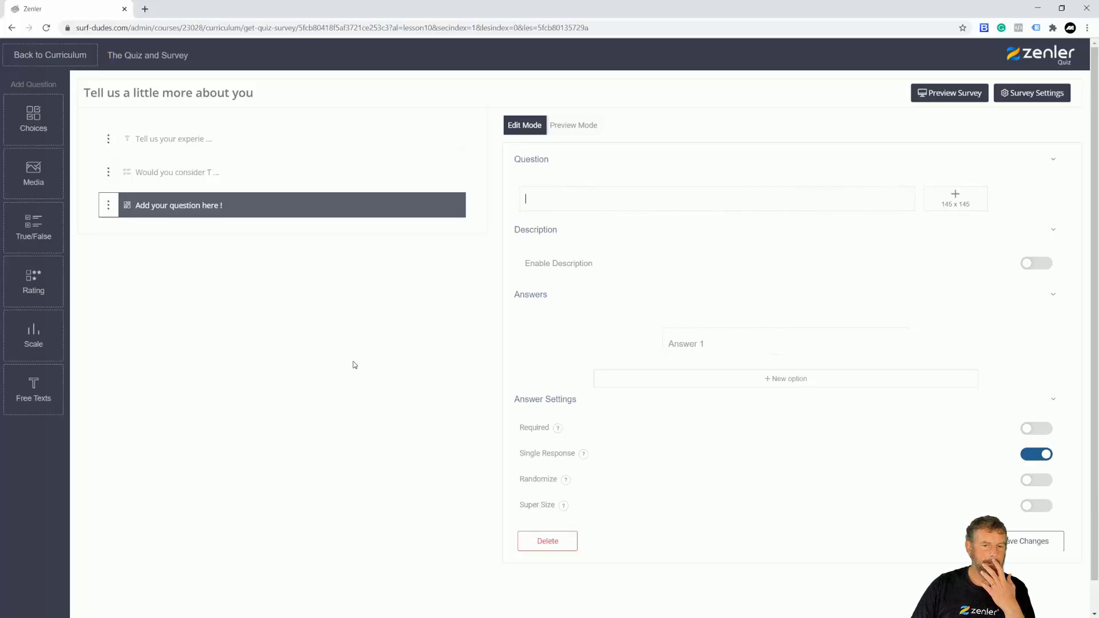
type("What")
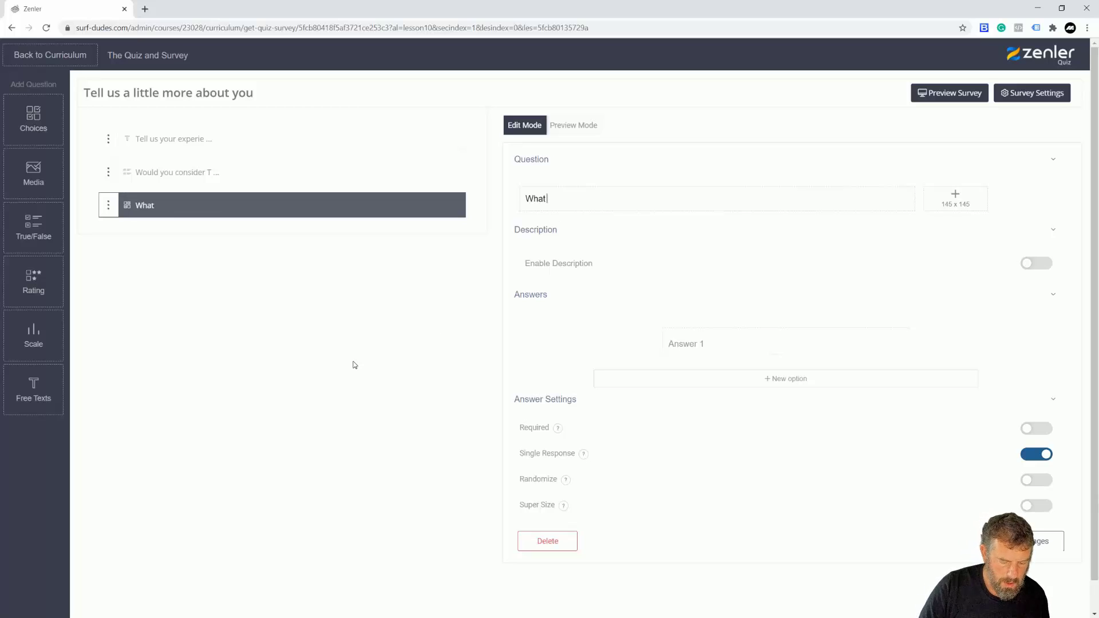
type(" level su")
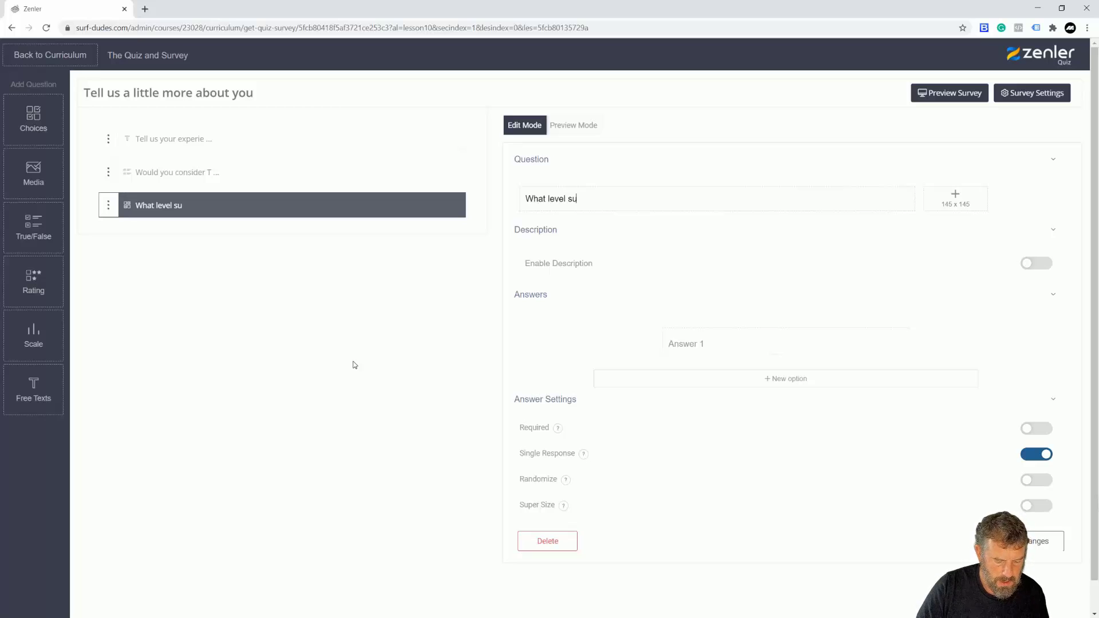
type("rfer are you?")
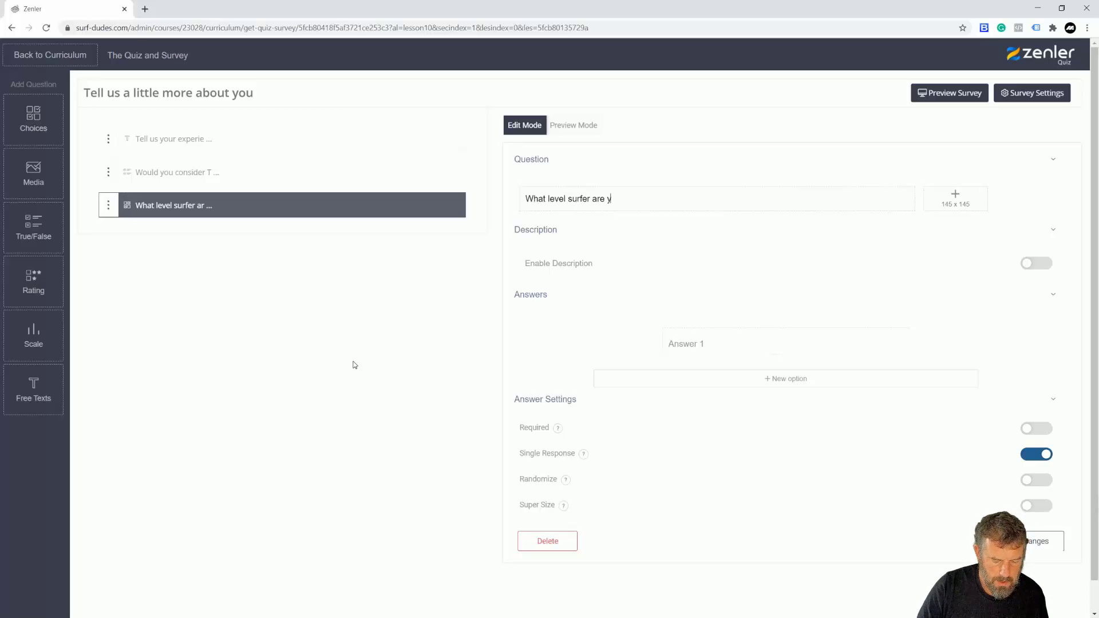
Enter "Dont know" as the surfer level question's first answer and add a blank second answer
left_click(680, 342)
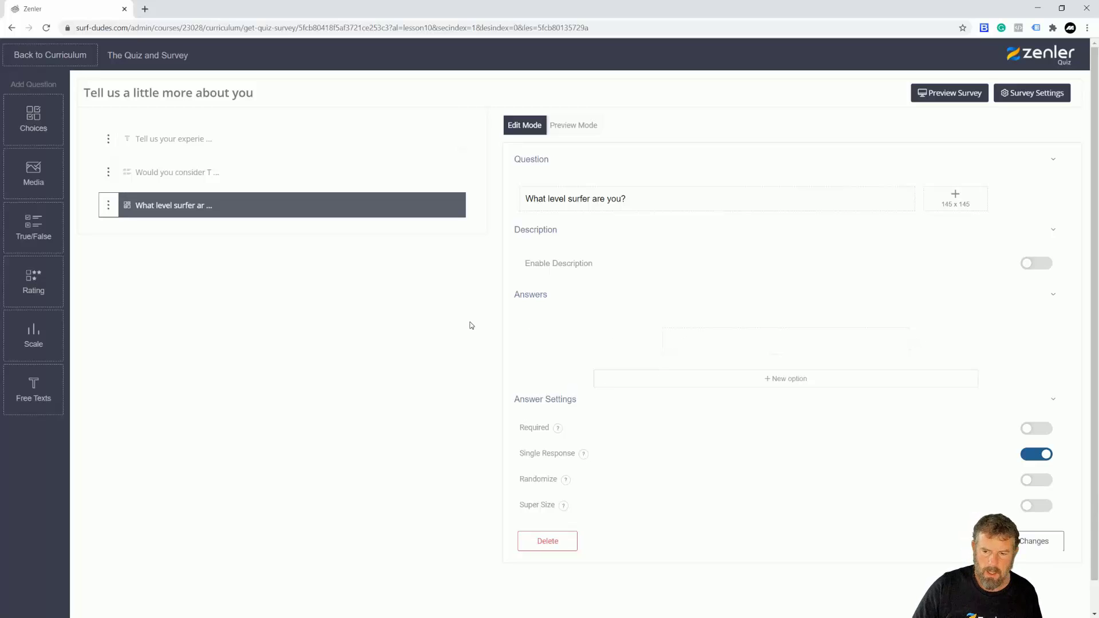
left_click(718, 338)
type("Dont know")
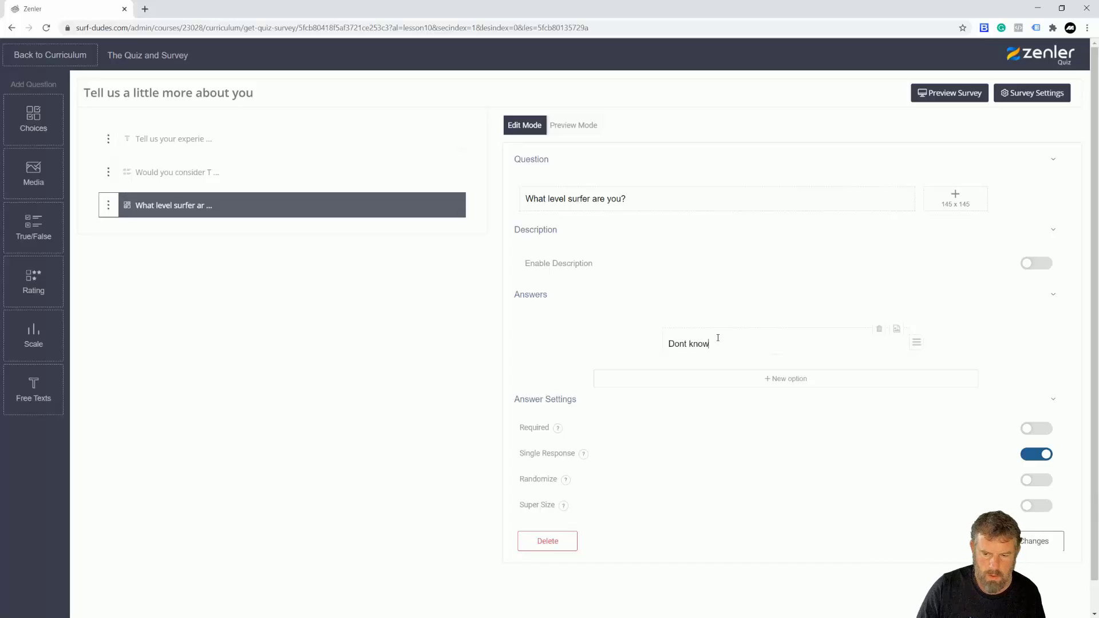
left_click(762, 379)
left_click(822, 346)
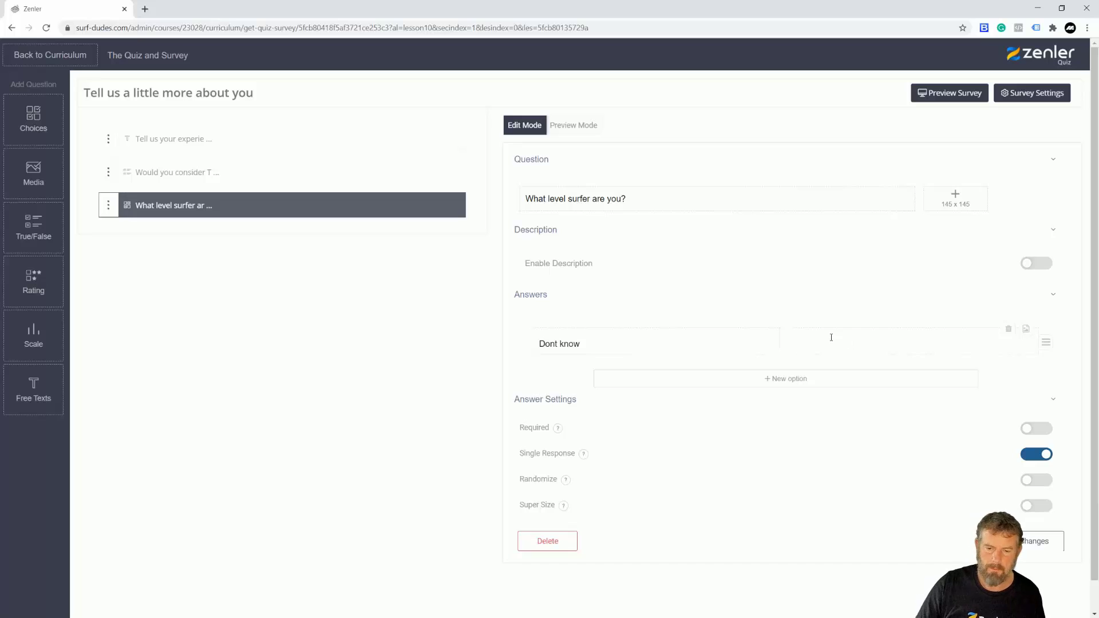
type("Beginner")
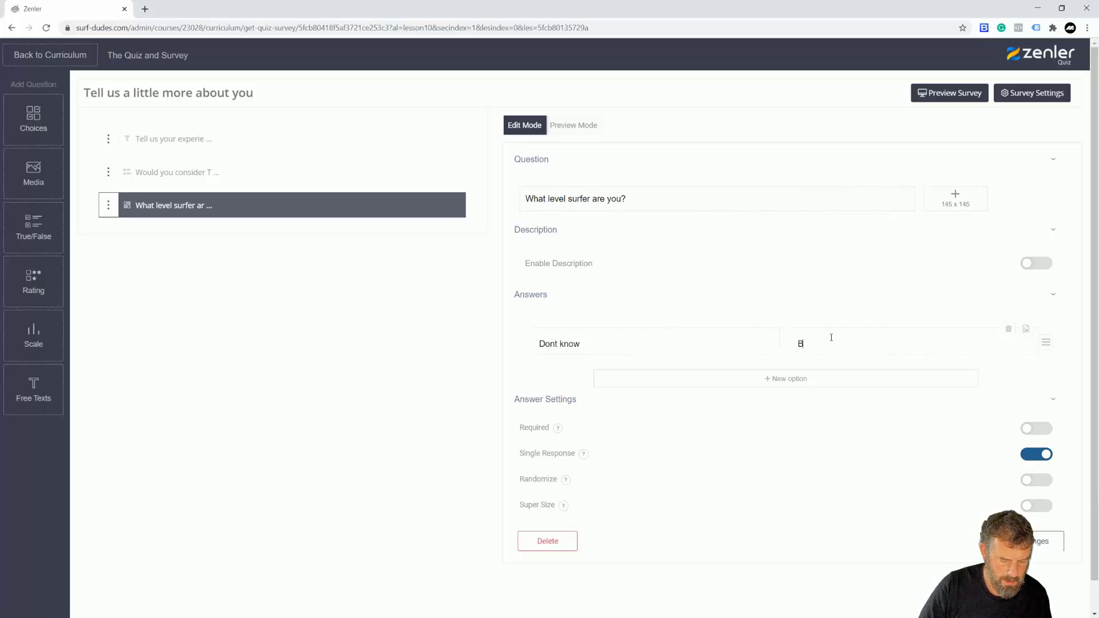
key("BackSpace")
key("BackSpace")
key("BackSpace")
key("BackSpace")
key("BackSpace")
key("BackSpace")
key("BackSpace")
key("BackSpace")
Enter "Never Surfed" as the second answer and add "Beginner Level" as the third
type("Never Surfed")
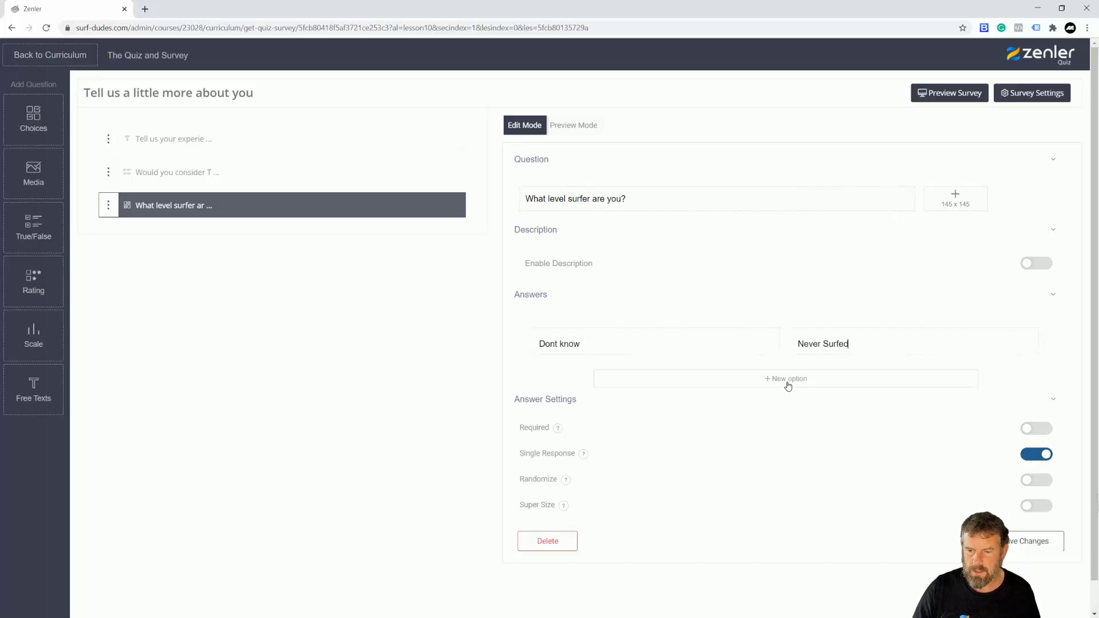
left_click(786, 383)
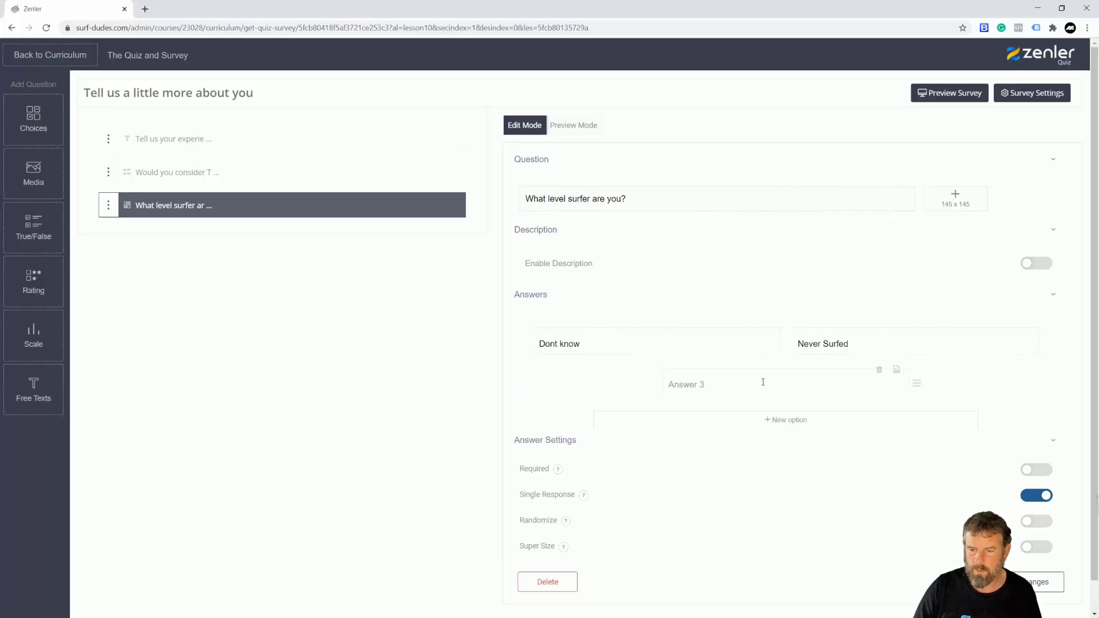
type("Beginner Level")
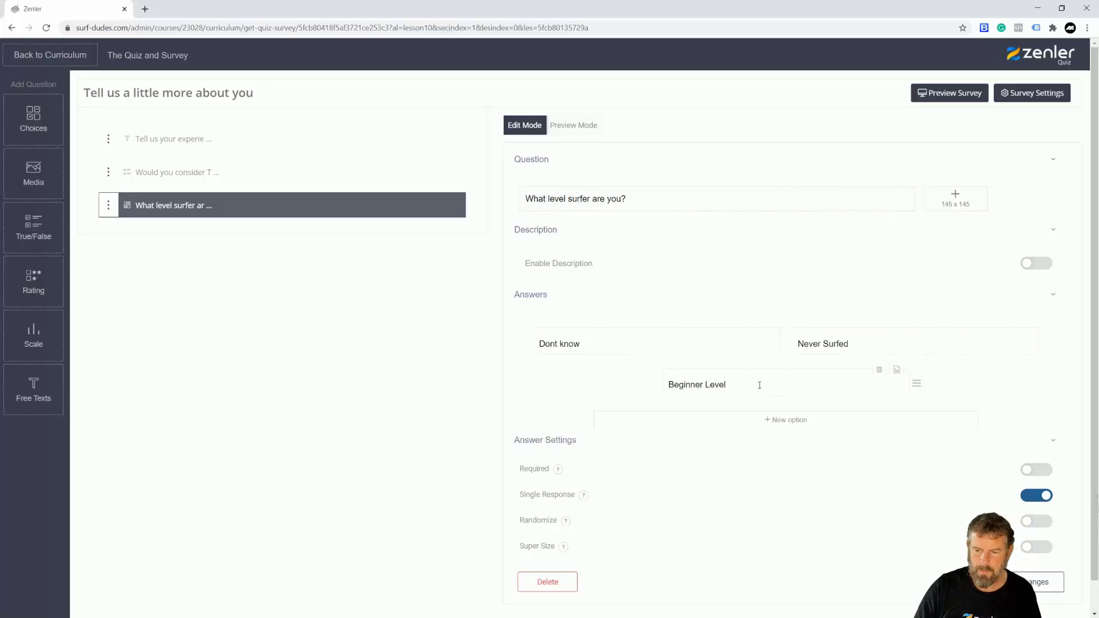
Add "Imtermediate" and "Advanced" as the fourth and fifth answers to the surfer level question
left_click(783, 423)
left_click(832, 379)
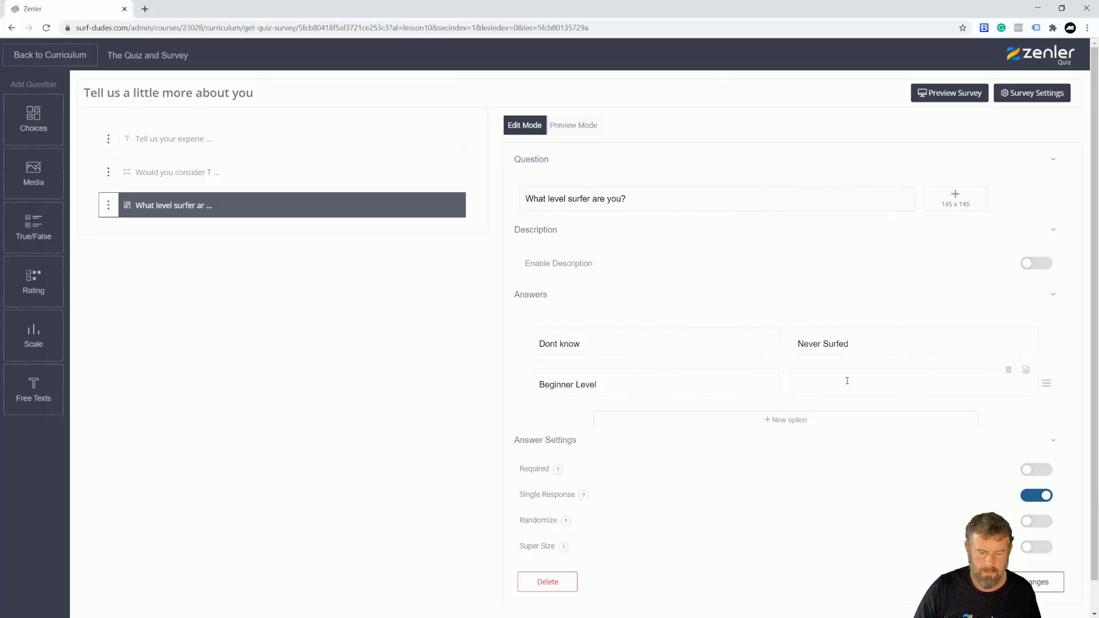
type("Imterme")
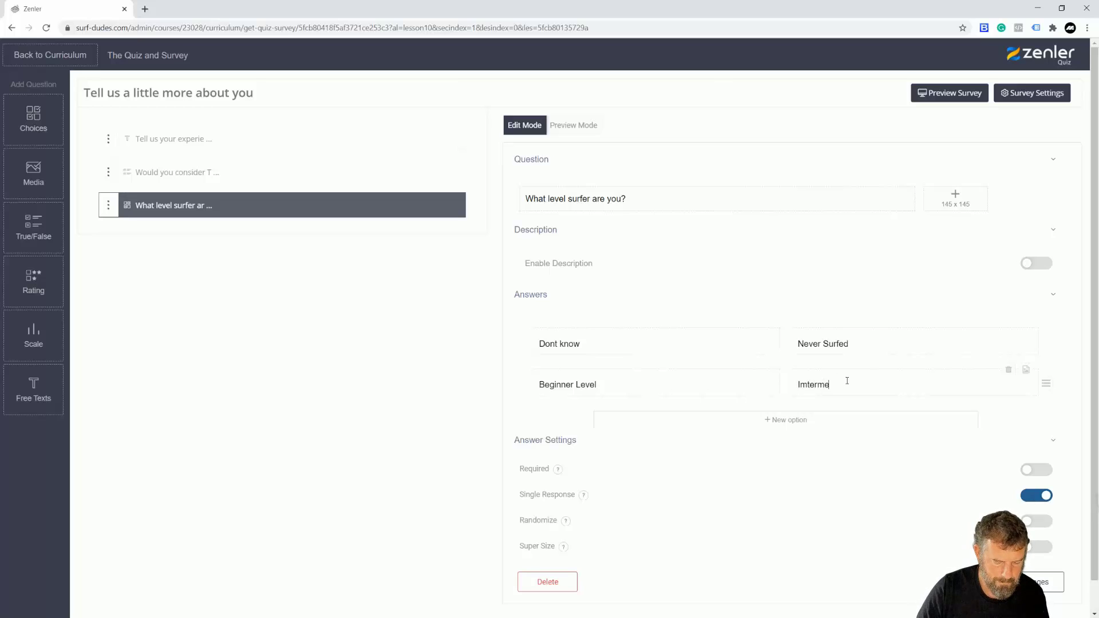
type("diate")
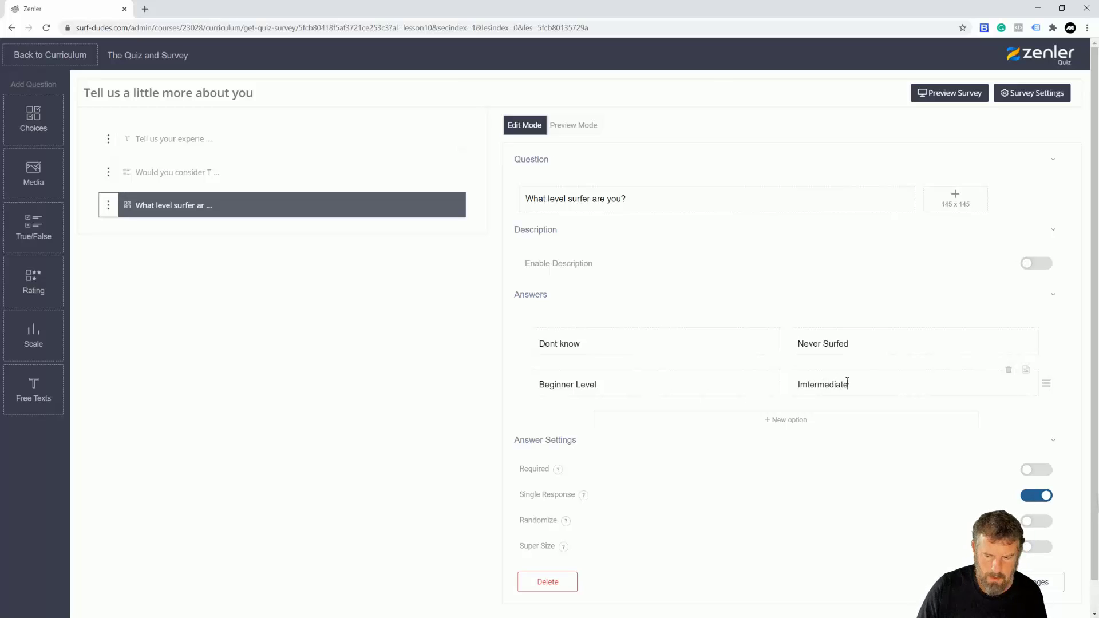
left_click(800, 420)
left_click(760, 424)
type("Advanced")
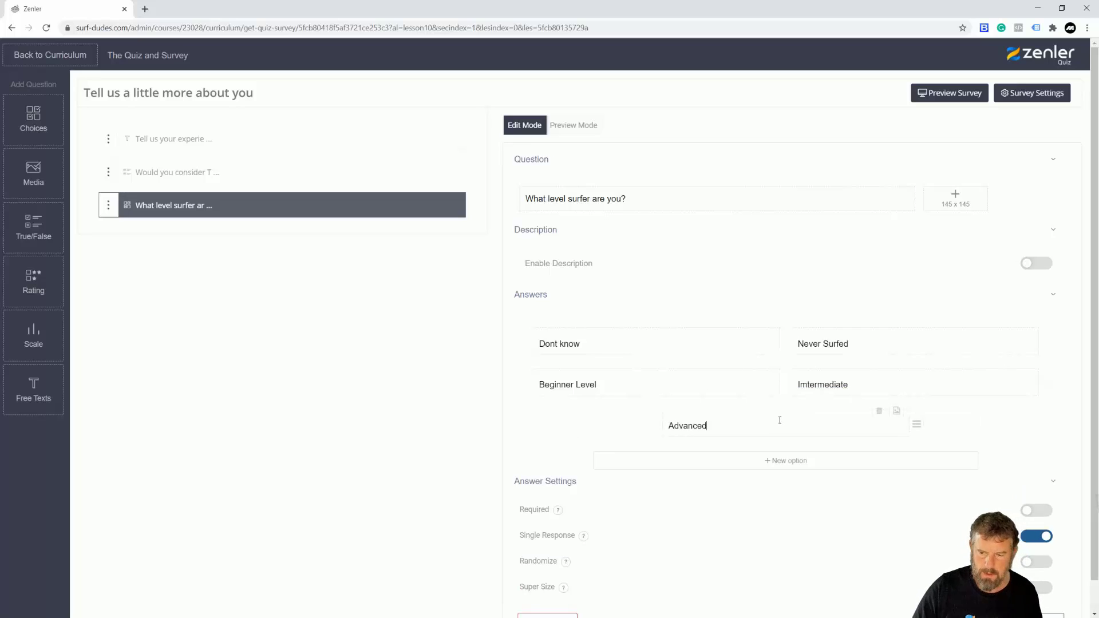
Correct the spelling of the fourth answer to "Intermediate"
left_click(810, 384)
key("BackSpace")
type("n")
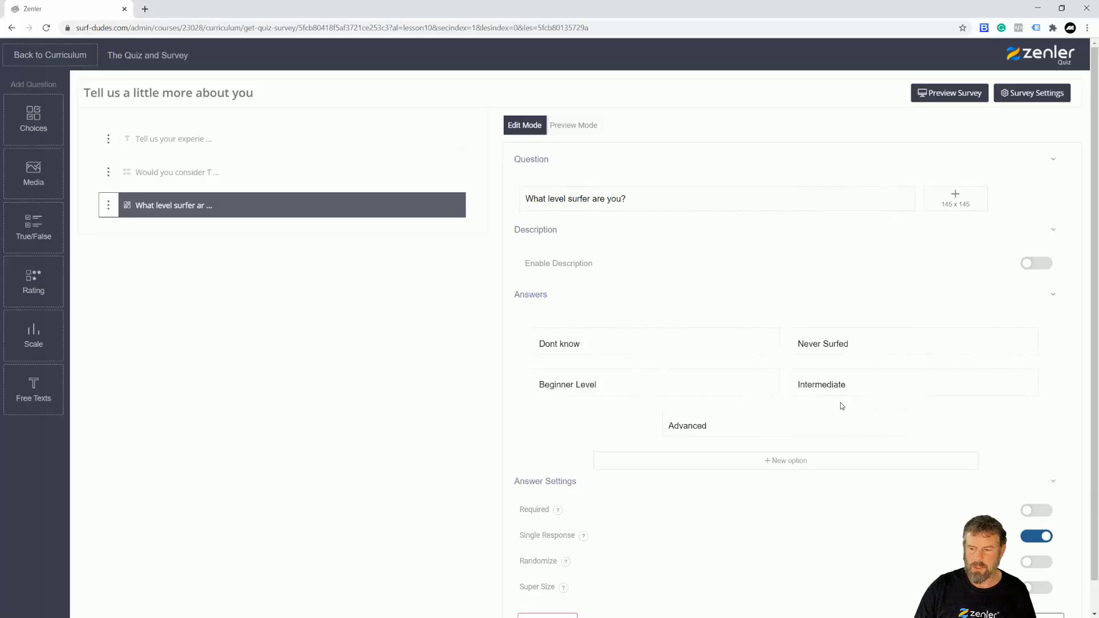
Make the surfer level question required and save its changes
scroll(841, 403, "down", 1)
left_click(1052, 484)
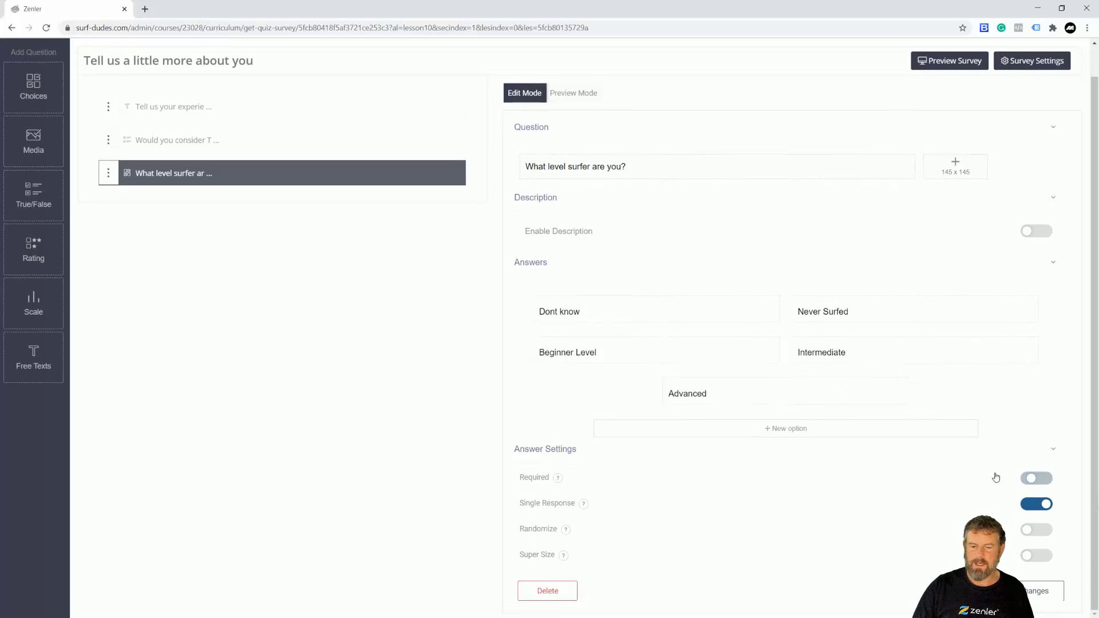
left_click(1030, 594)
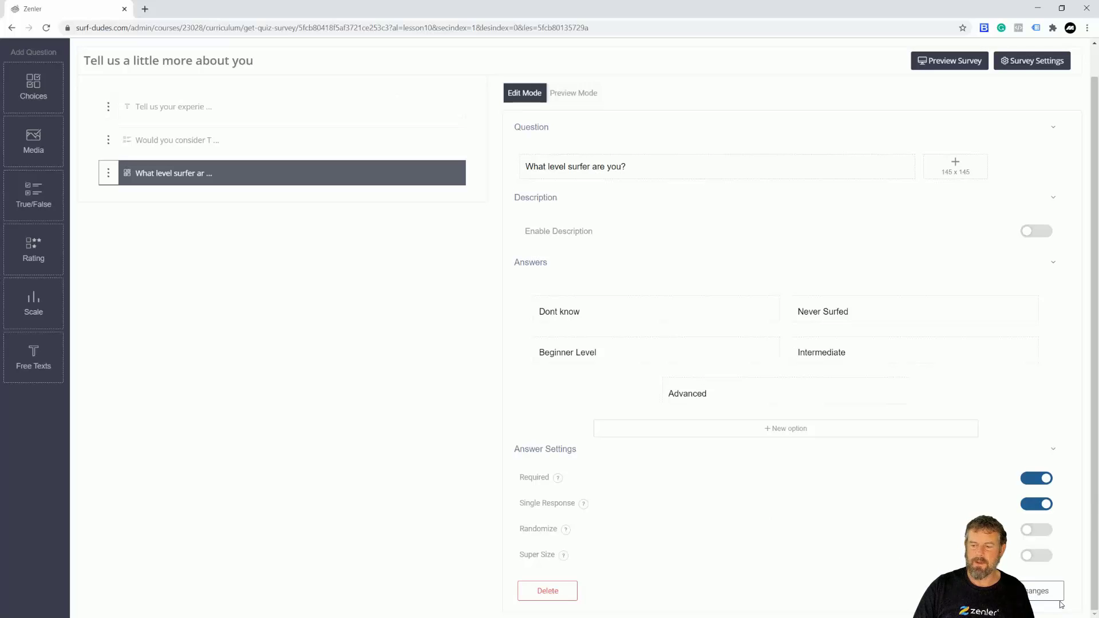
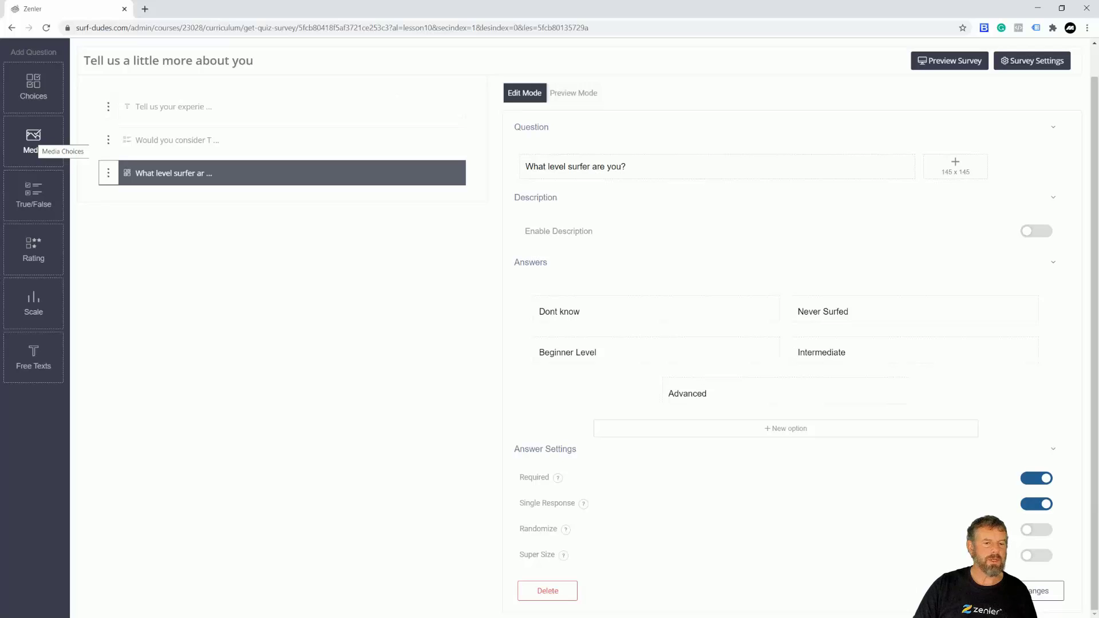
Add a media choices question after the surfer level question reading "Is this what you look like surfing"
left_click_drag(33, 141, 169, 225)
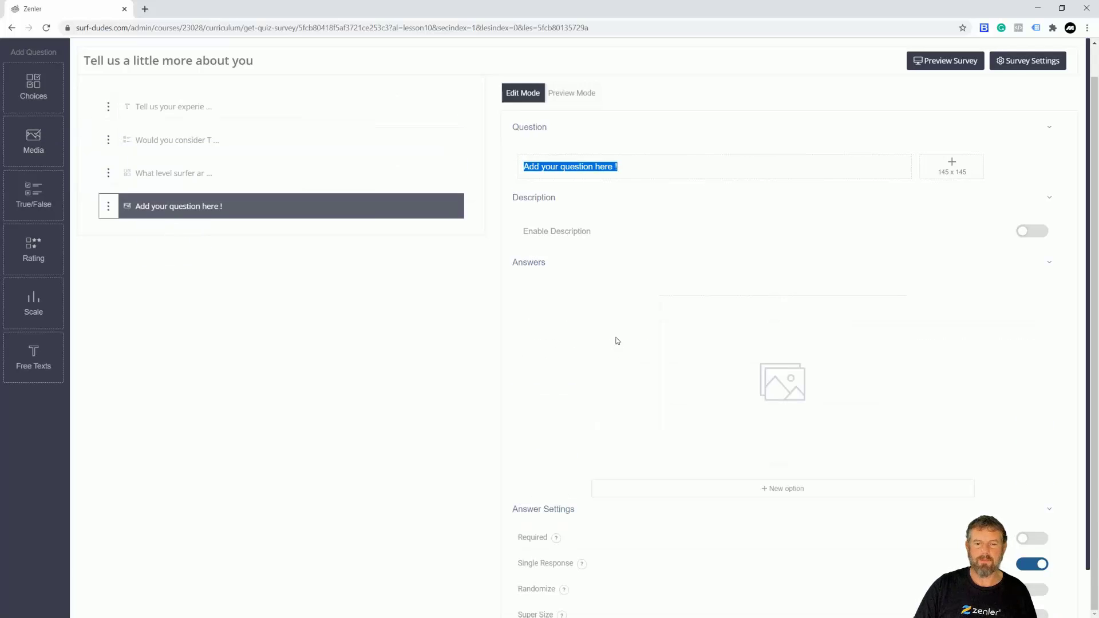
type("Is")
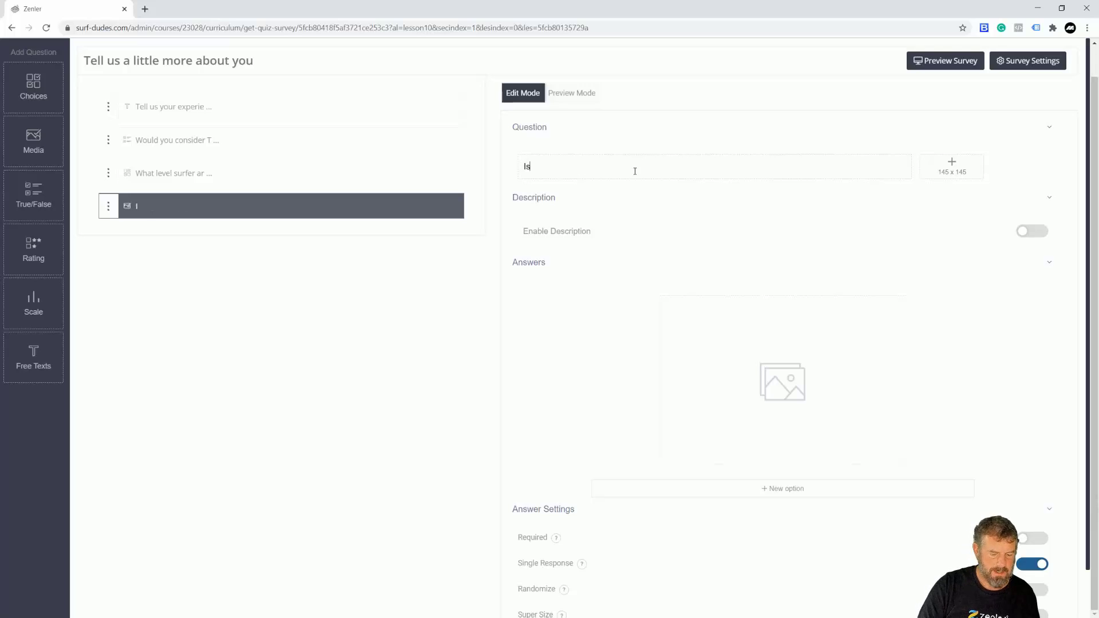
type(" this what you look")
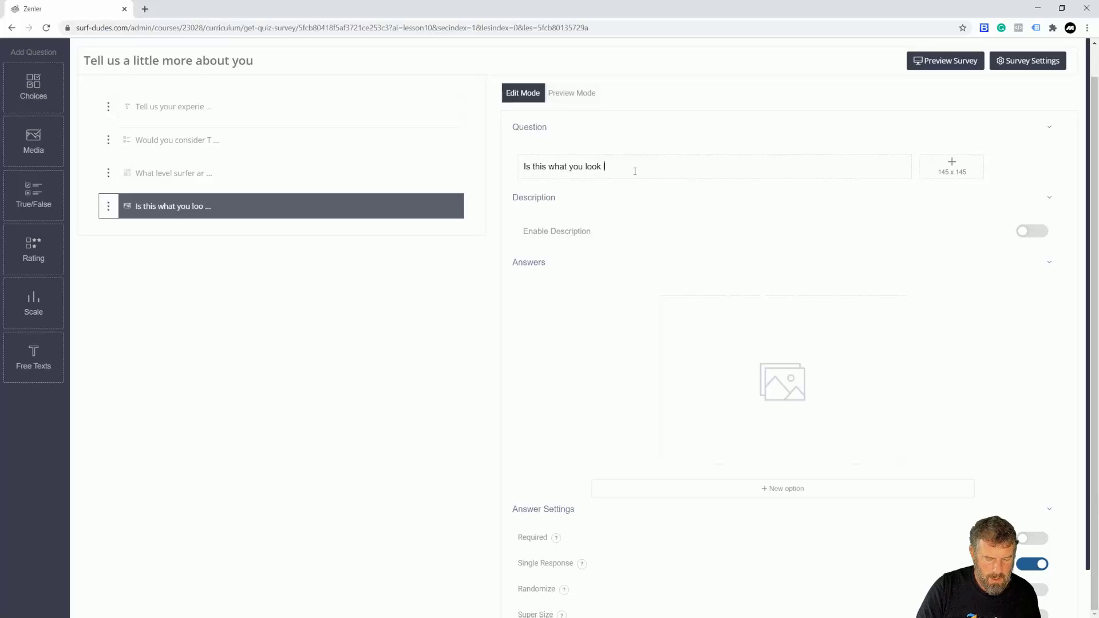
type(" like surfing")
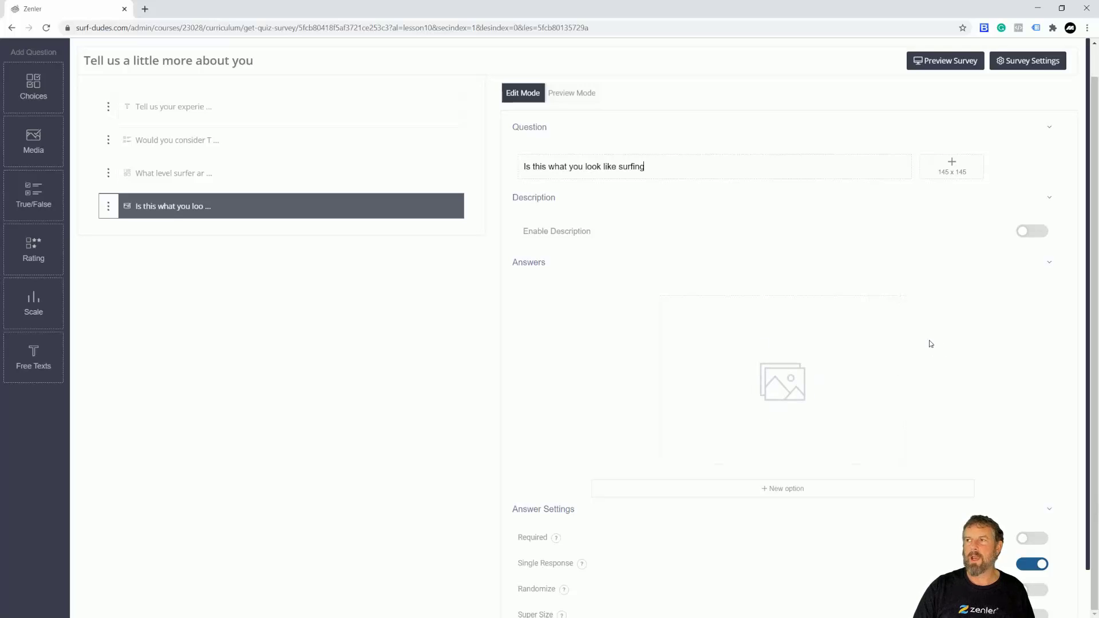
Add a second media answer option to the media choices question, and delete that question from the survey
mouse_move(824, 390)
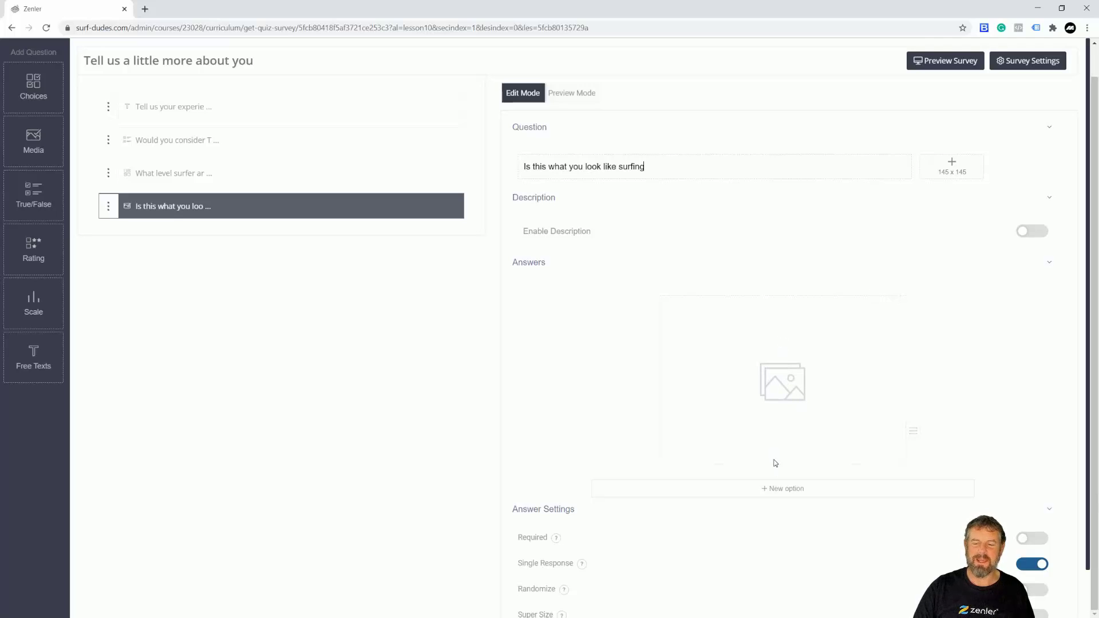
left_click(790, 379)
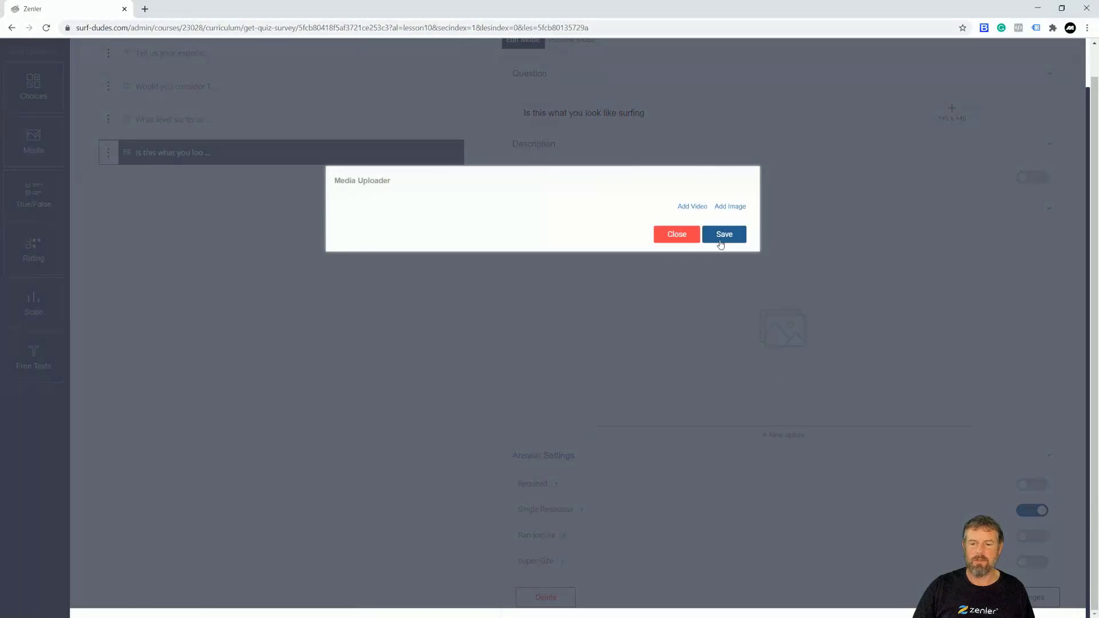
left_click(682, 240)
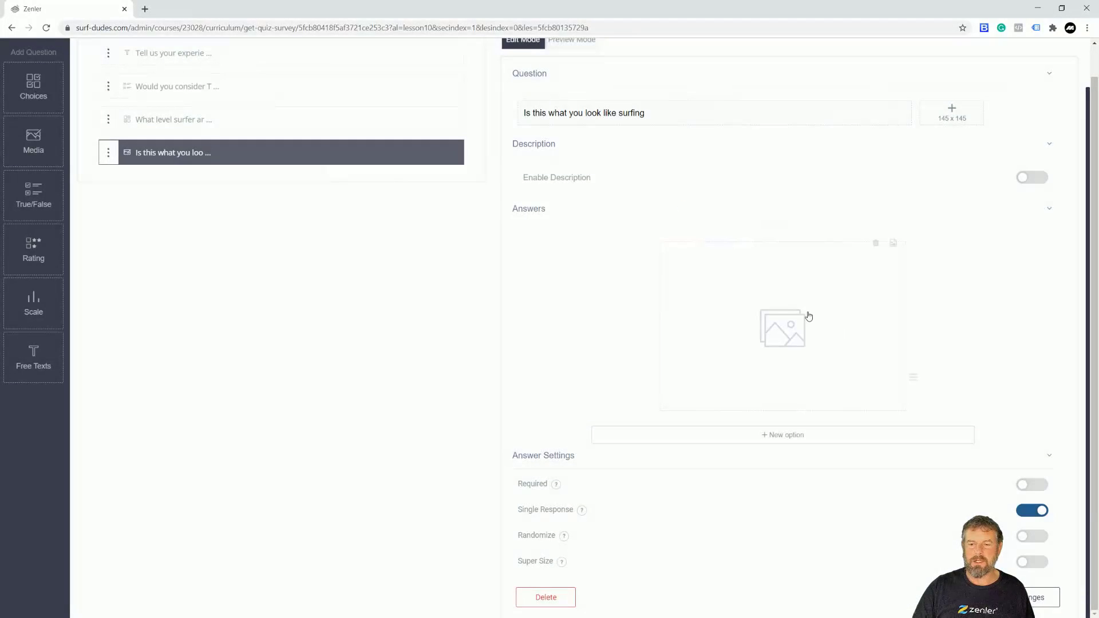
left_click(776, 442)
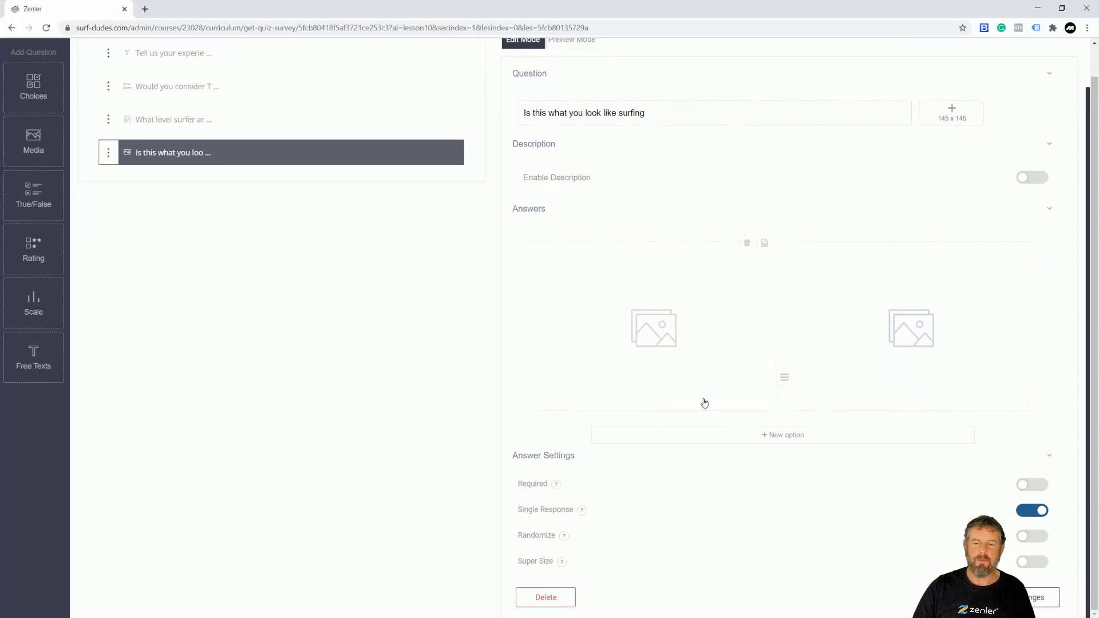
left_click(546, 597)
left_click(641, 374)
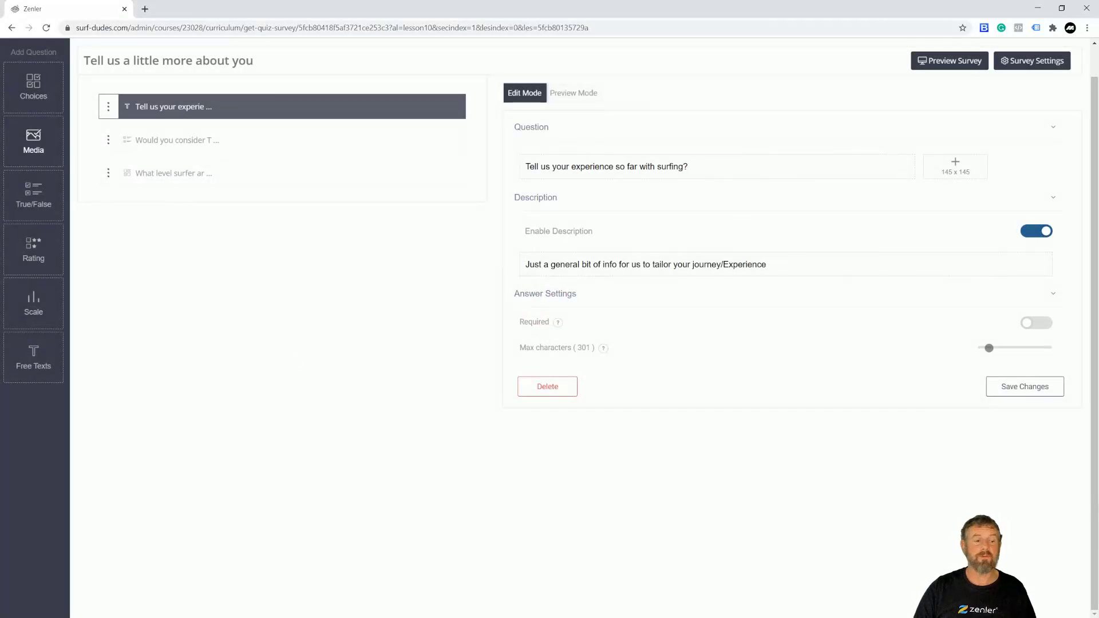
Add a scale question after the surfer level question reading "Your fitness level out of 5 (5 being fit)"
left_click_drag(34, 303, 216, 200)
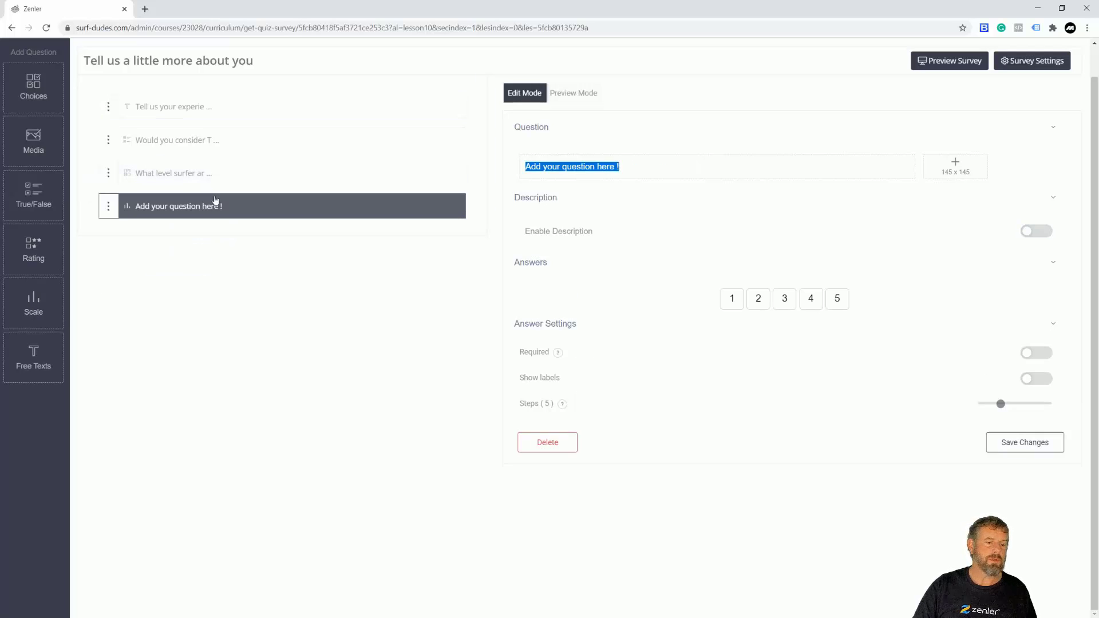
mouse_move(553, 362)
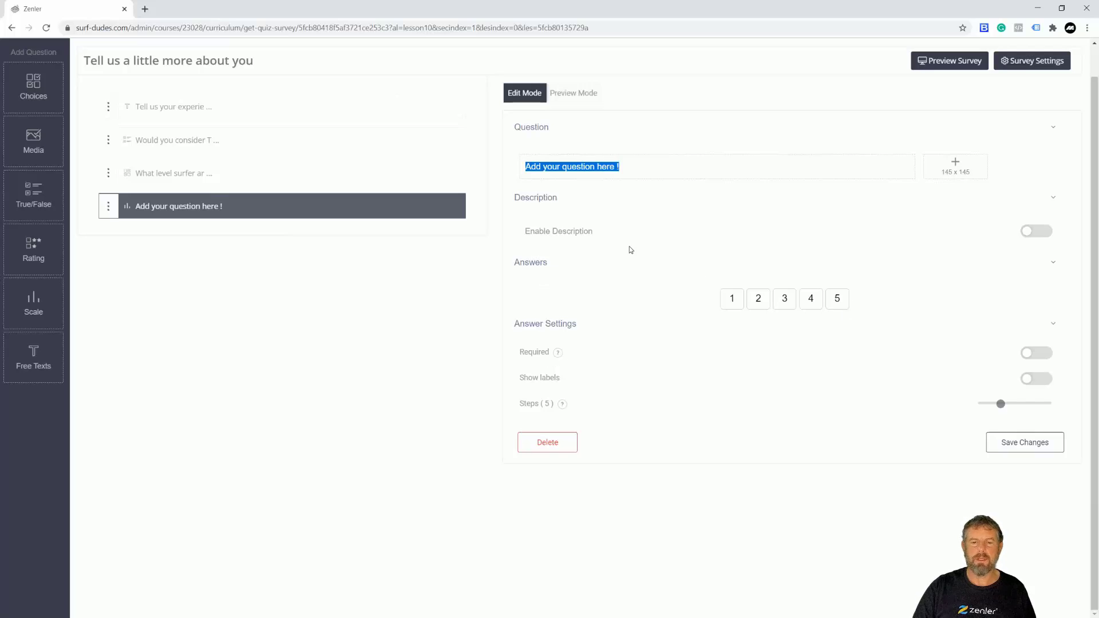
key("BackSpace")
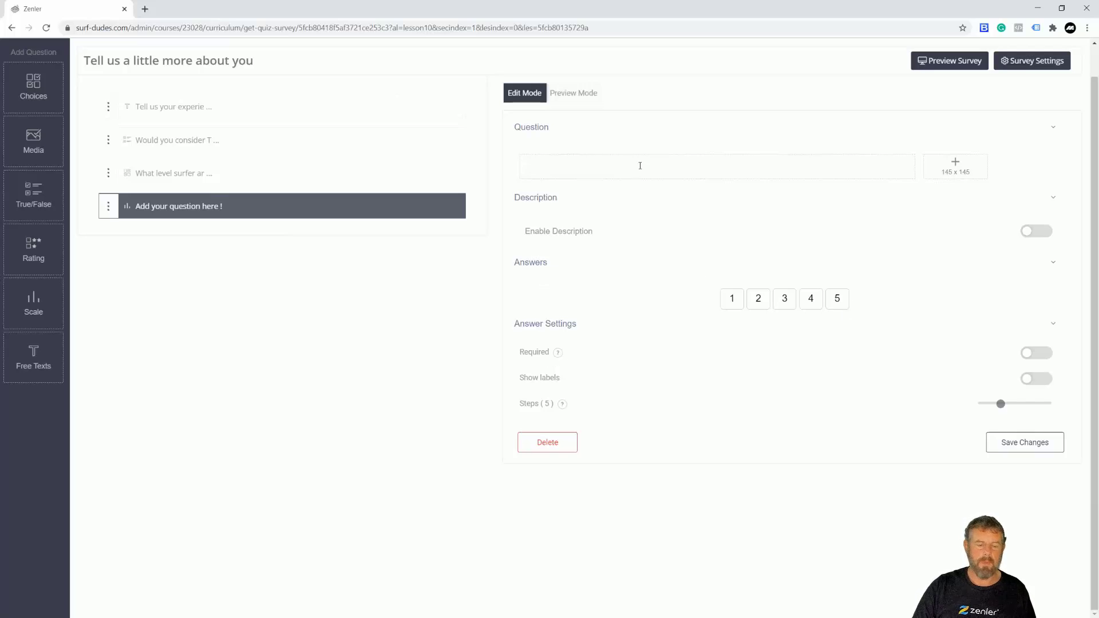
type("YOur fitness lev")
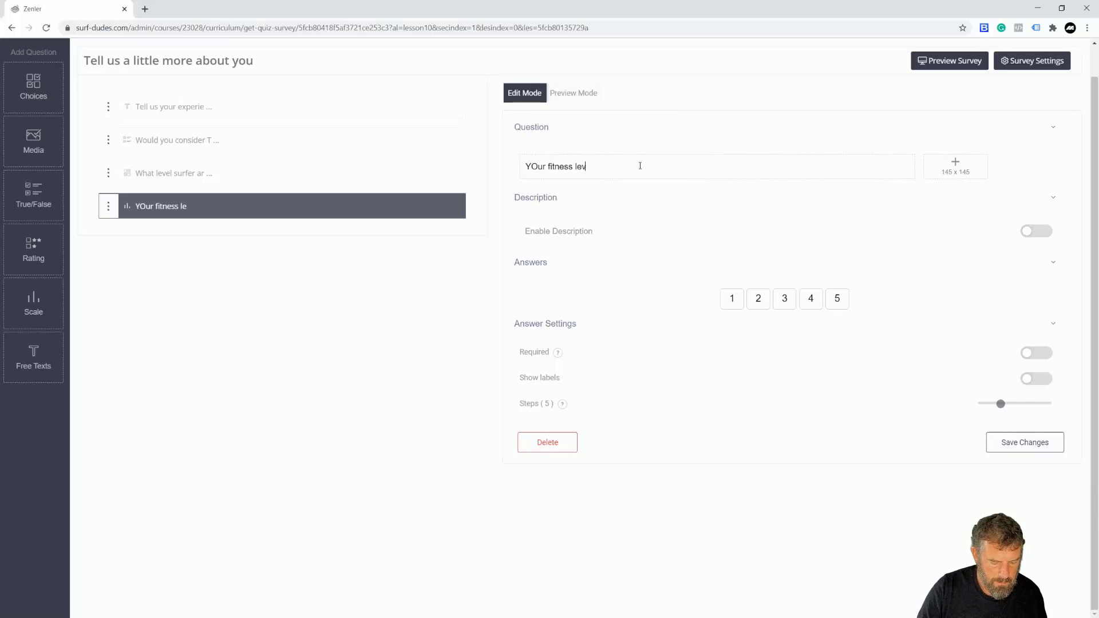
type("el out")
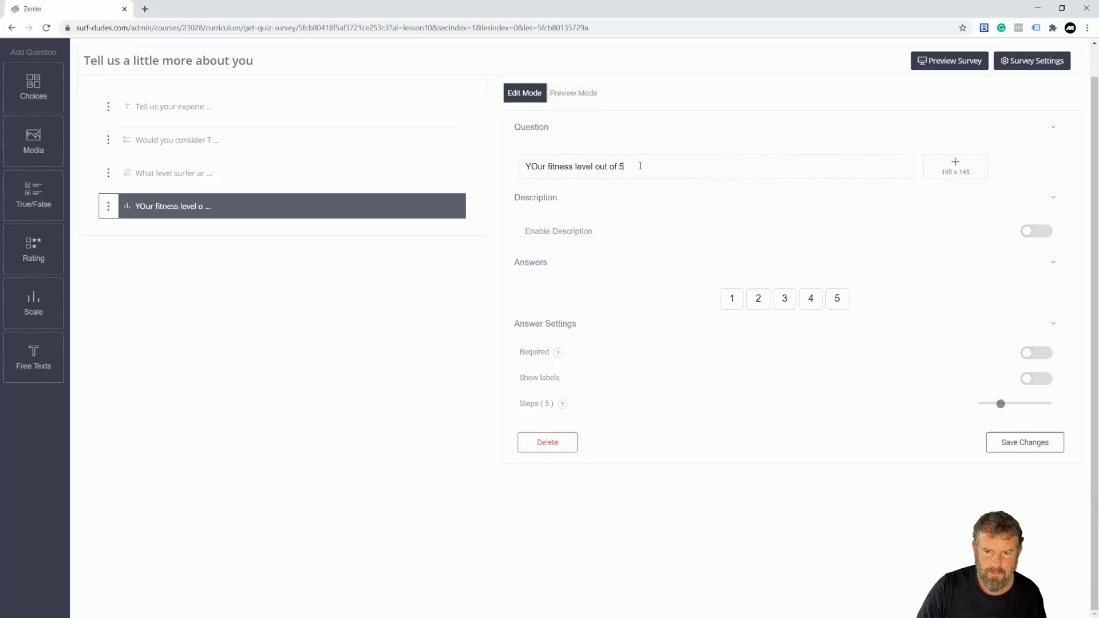
type("of 5 (5 ding fit")
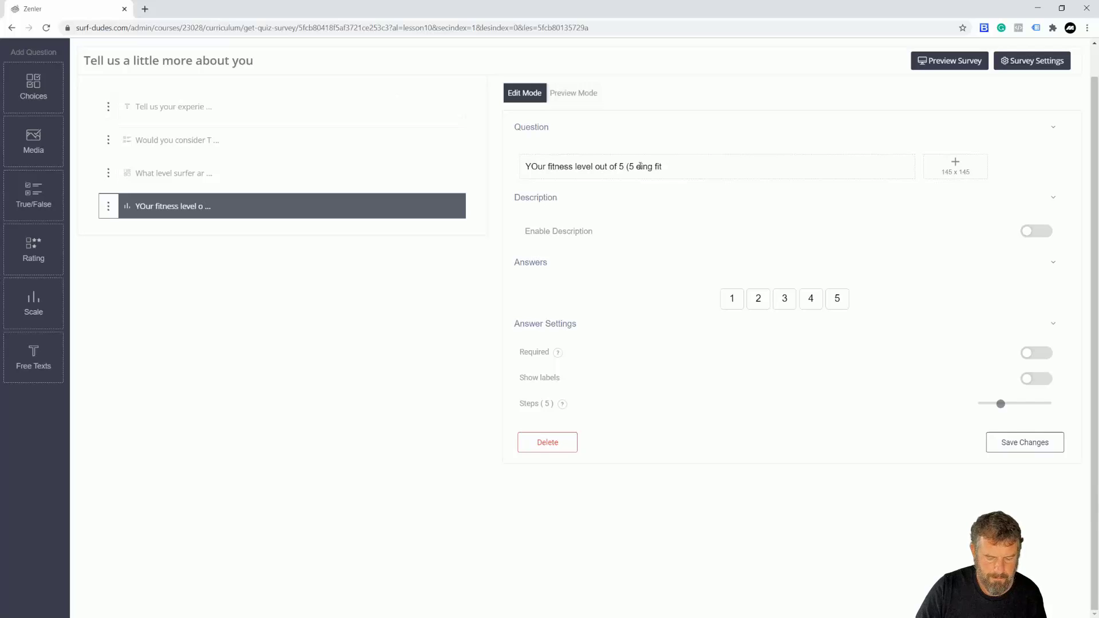
left_click(539, 167)
key("shift+Left")
type("o")
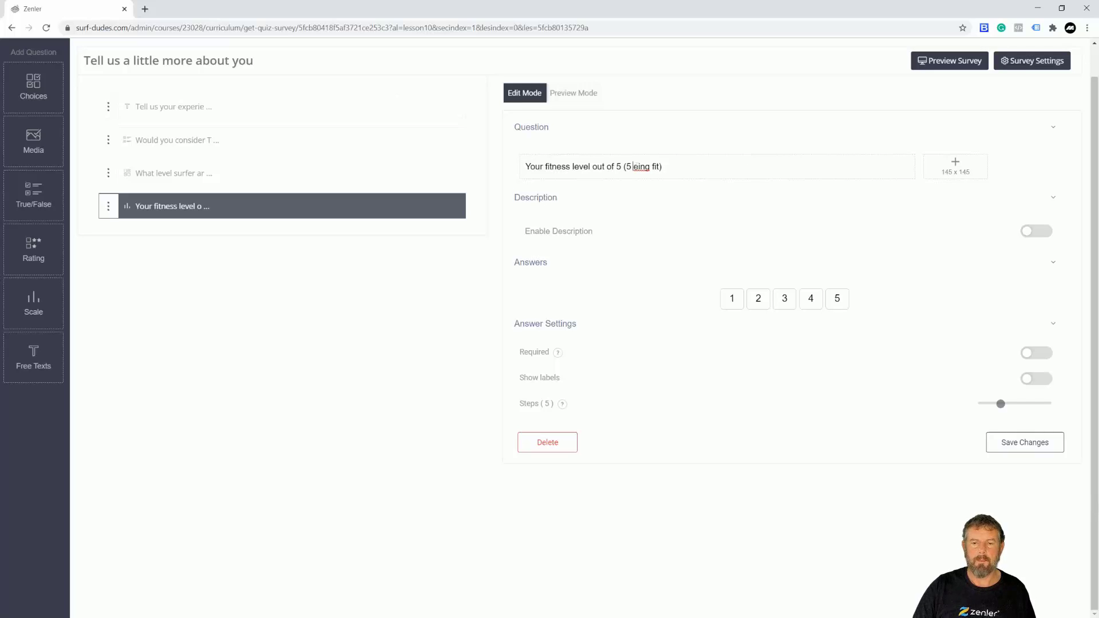
type("b")
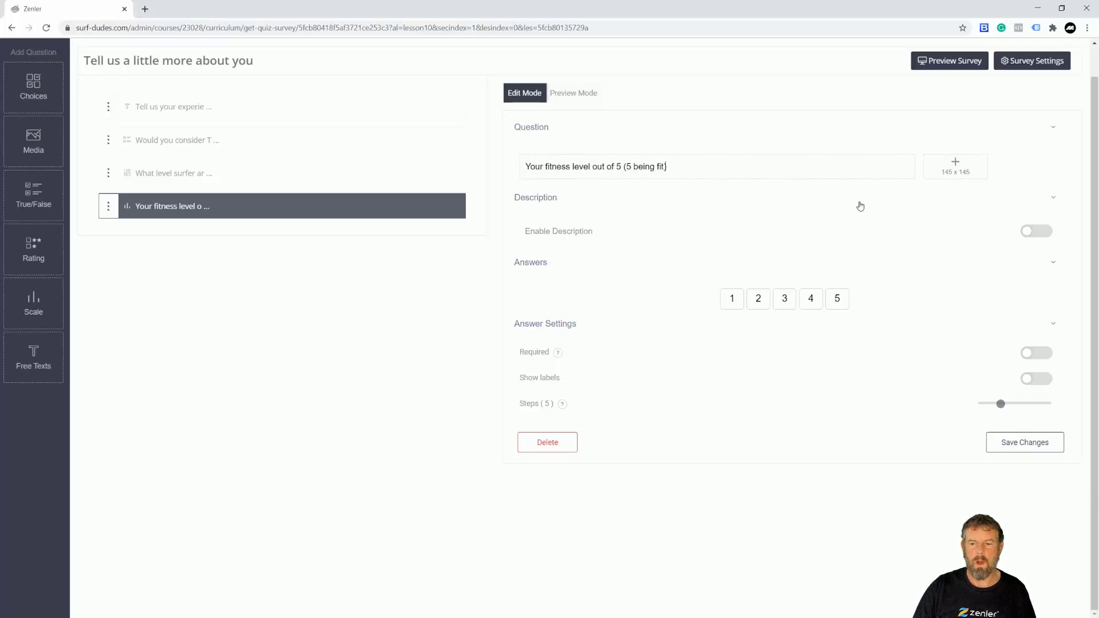
left_click(1054, 327)
left_click(1054, 326)
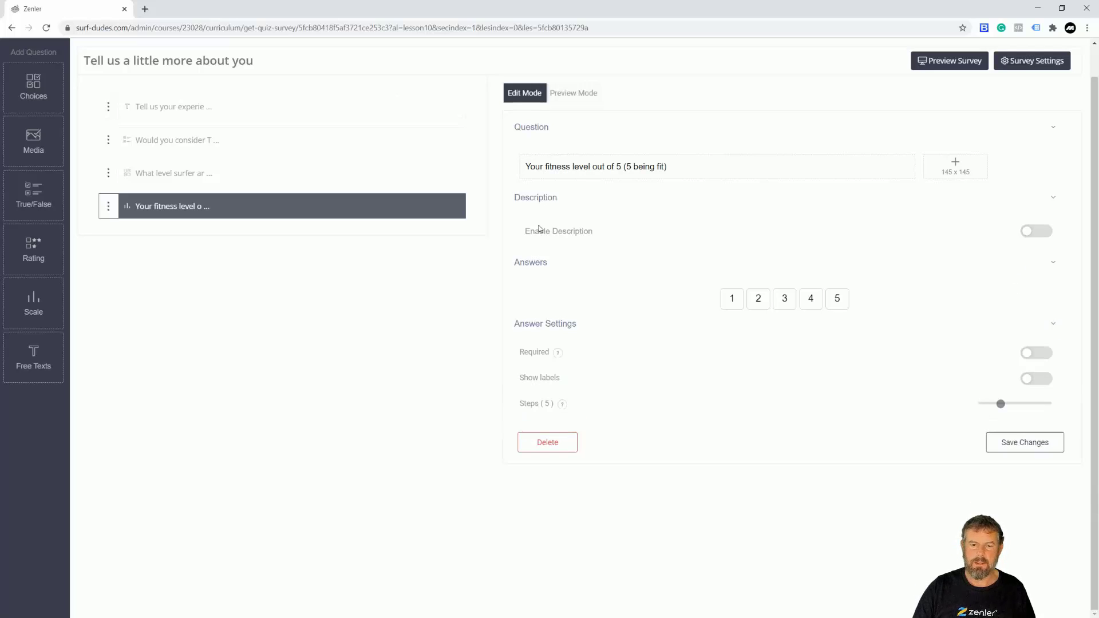
left_click(518, 265)
left_click(543, 264)
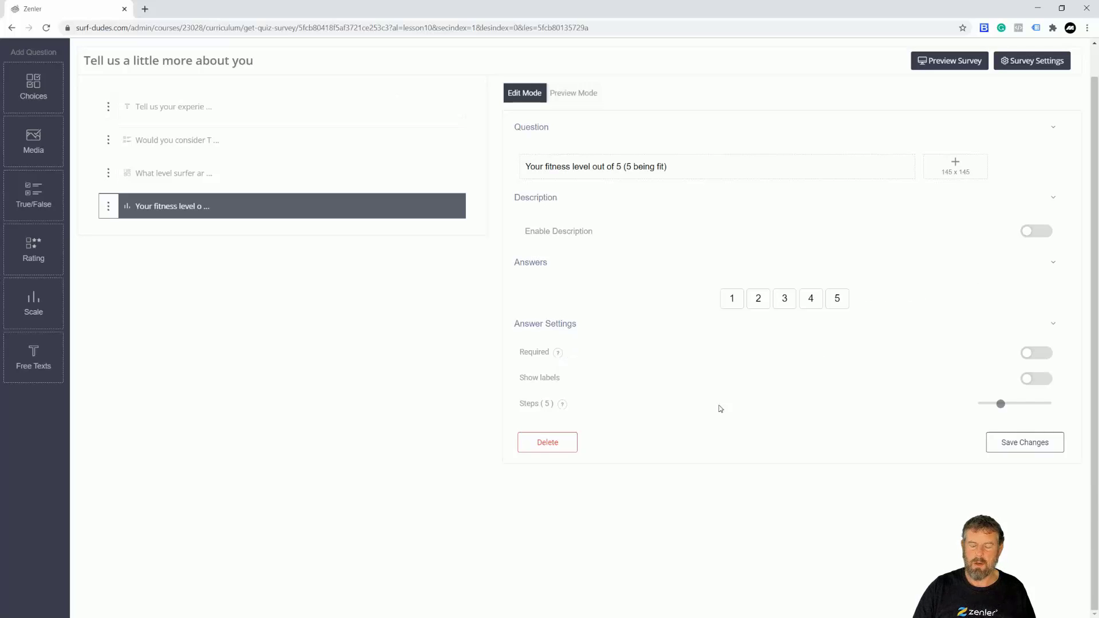
Keep the fitness level scale at 5 steps and save the question's changes
mouse_move(1000, 405)
left_mouse_down()
mouse_move(1046, 405)
mouse_move(1006, 406)
left_mouse_up()
left_click(1001, 442)
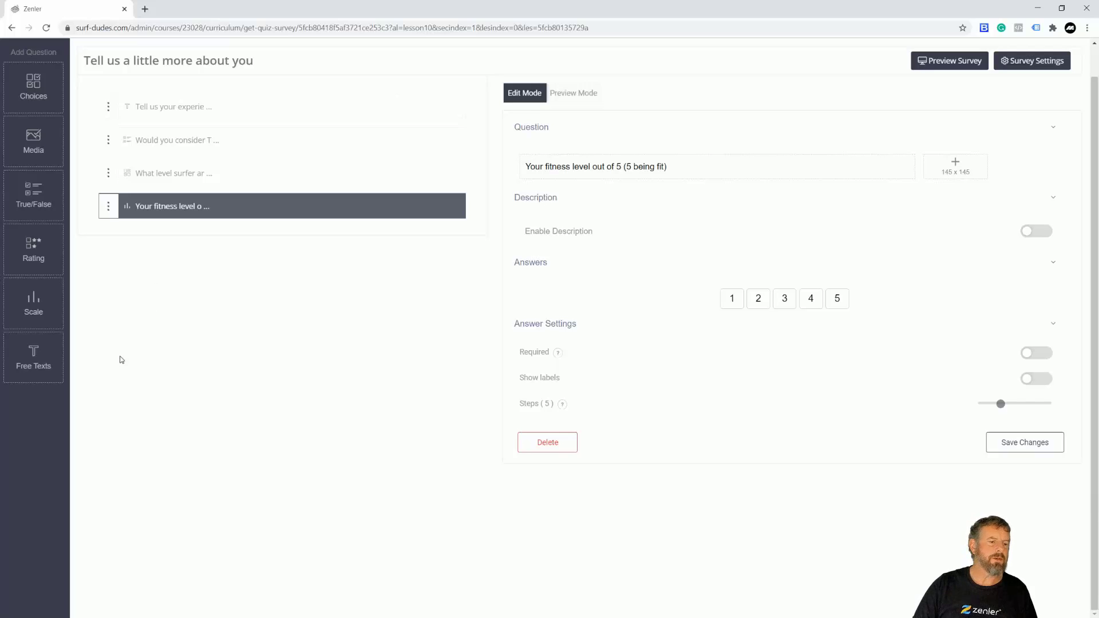
Add a rating question at the end of the survey reading "Rate this Course"
left_click_drag(33, 249, 232, 221)
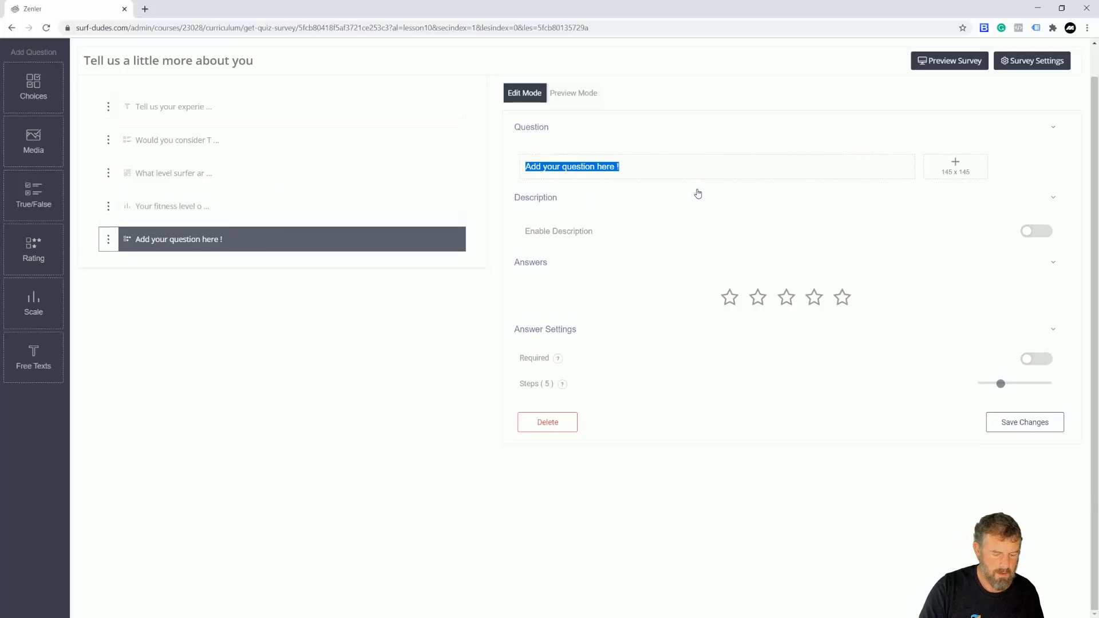
type("Rate this COurse")
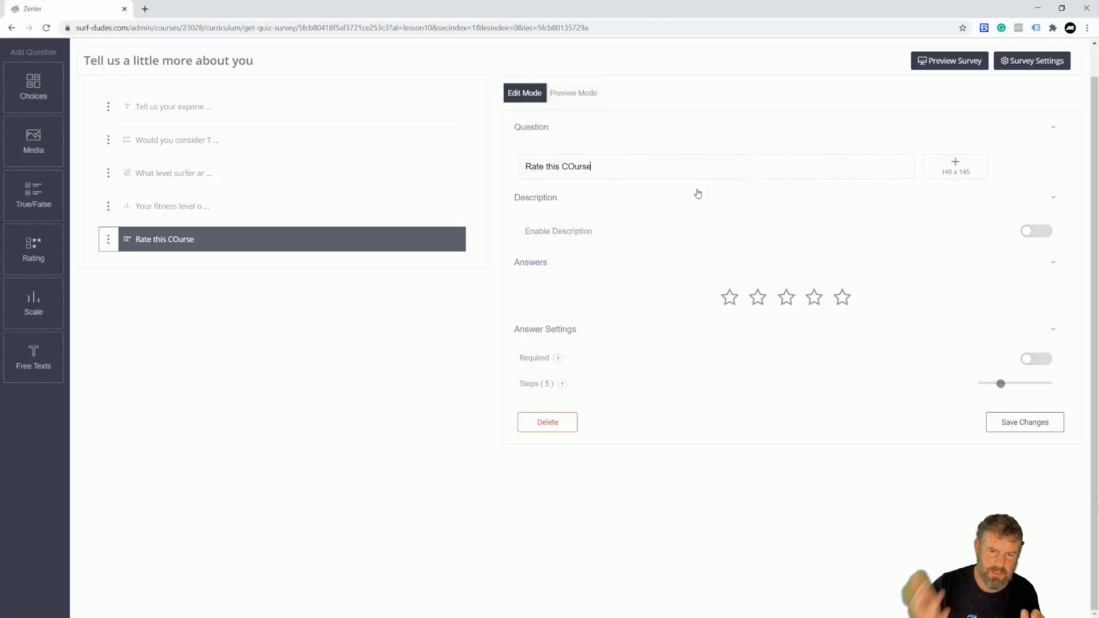
left_click_drag(575, 166, 567, 166)
type("o")
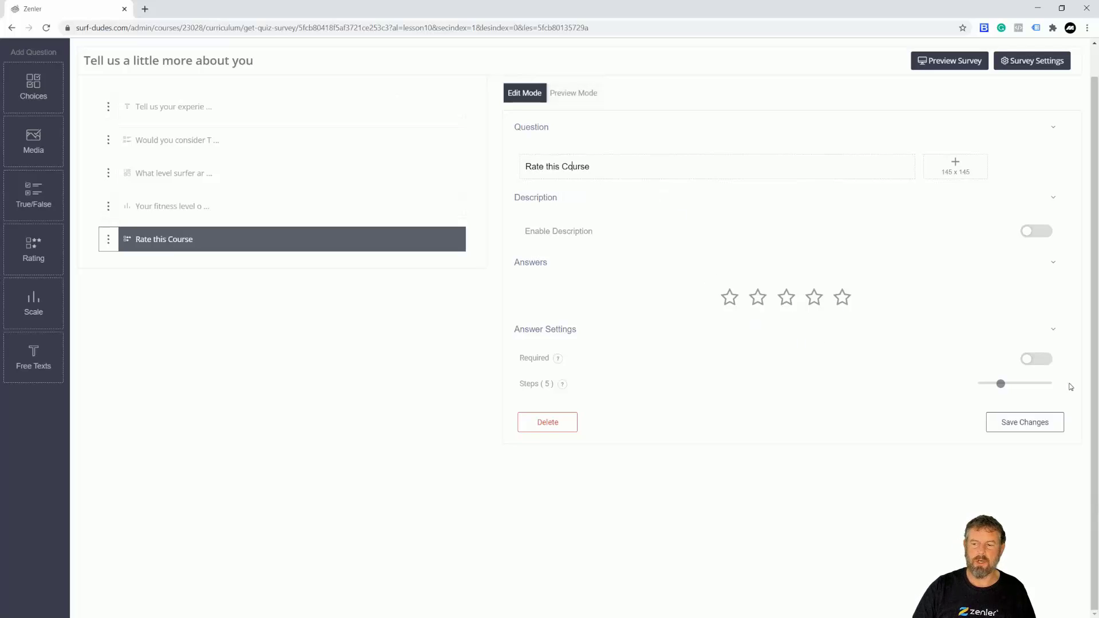
Make the course rating question required, keep it at 5 steps, and save its changes
left_click(1041, 359)
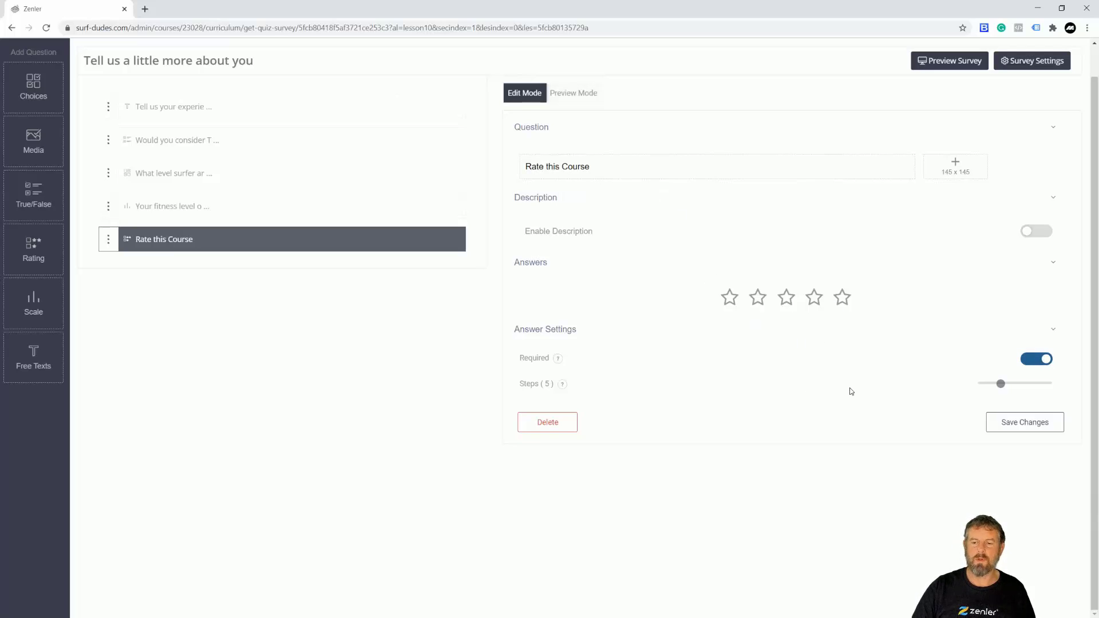
left_click_drag(1002, 386, 1004, 387)
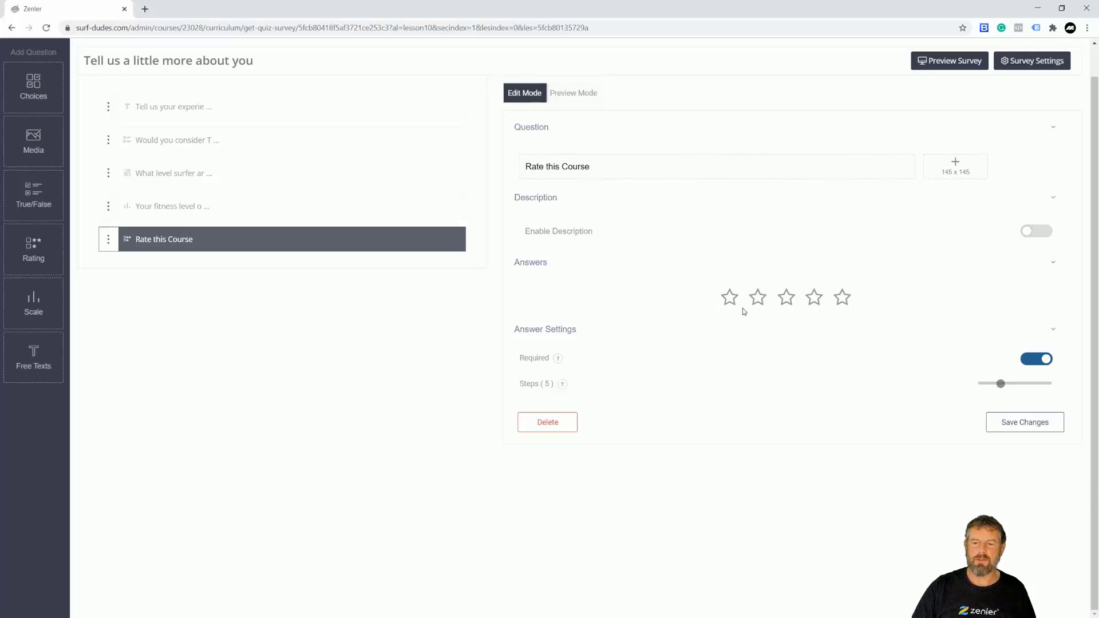
left_click(1028, 420)
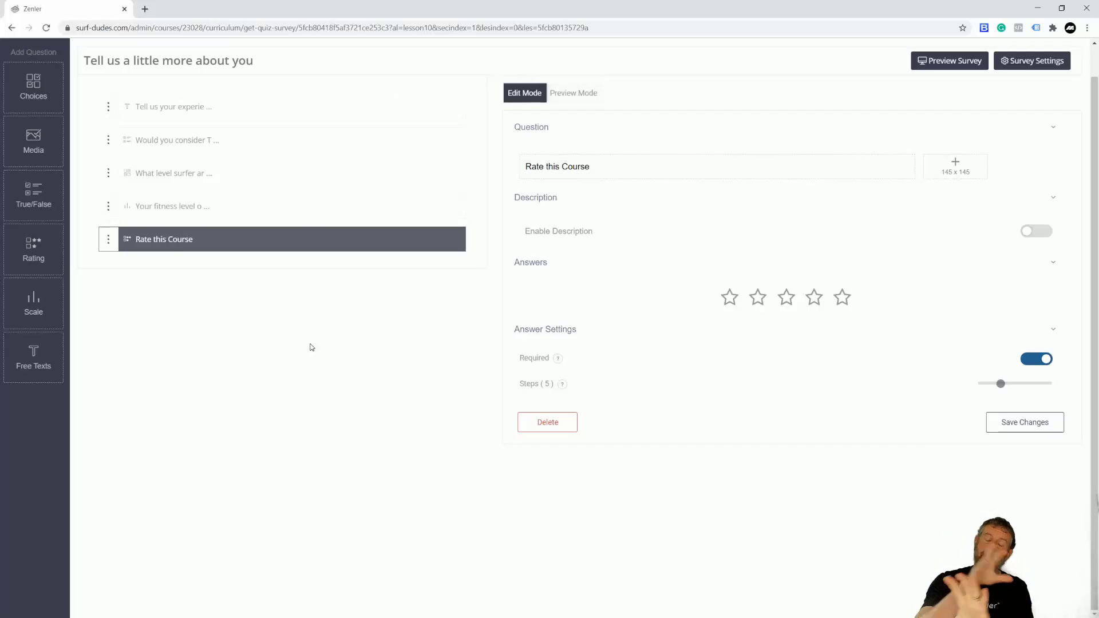
Preview the questions one by one, from the course rating back to the surfing experience question
left_click(579, 94)
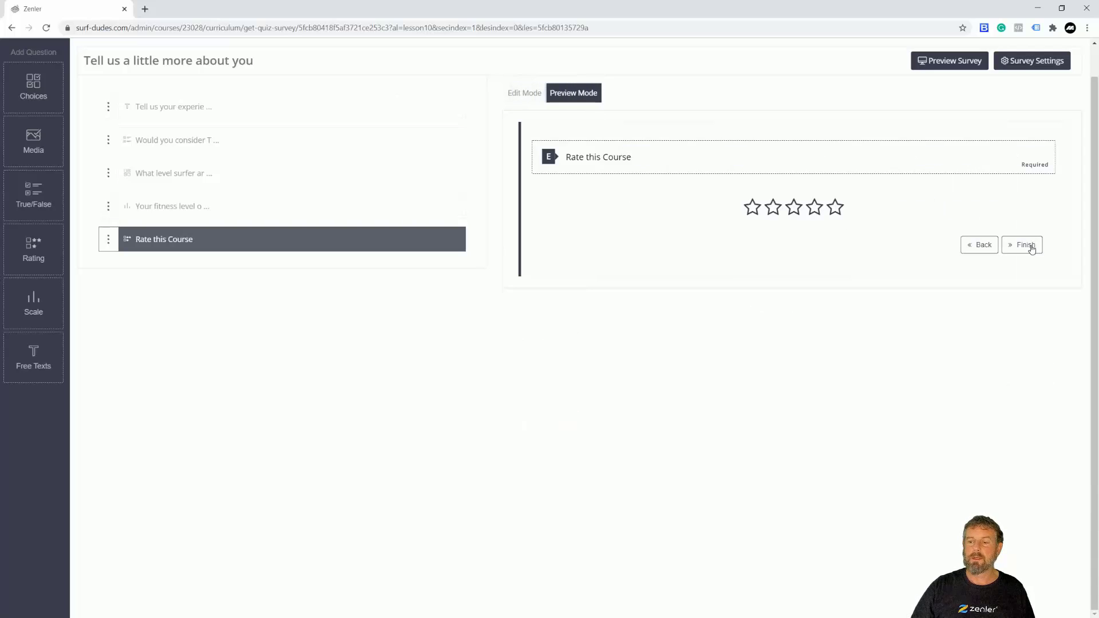
left_click(975, 250)
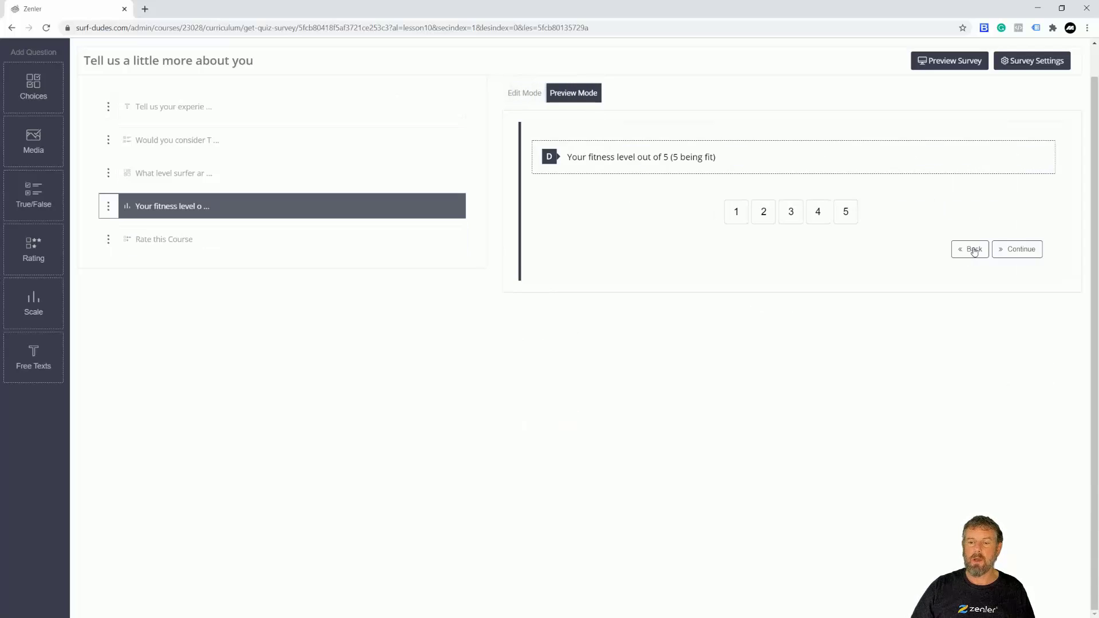
left_click(976, 249)
left_click(969, 293)
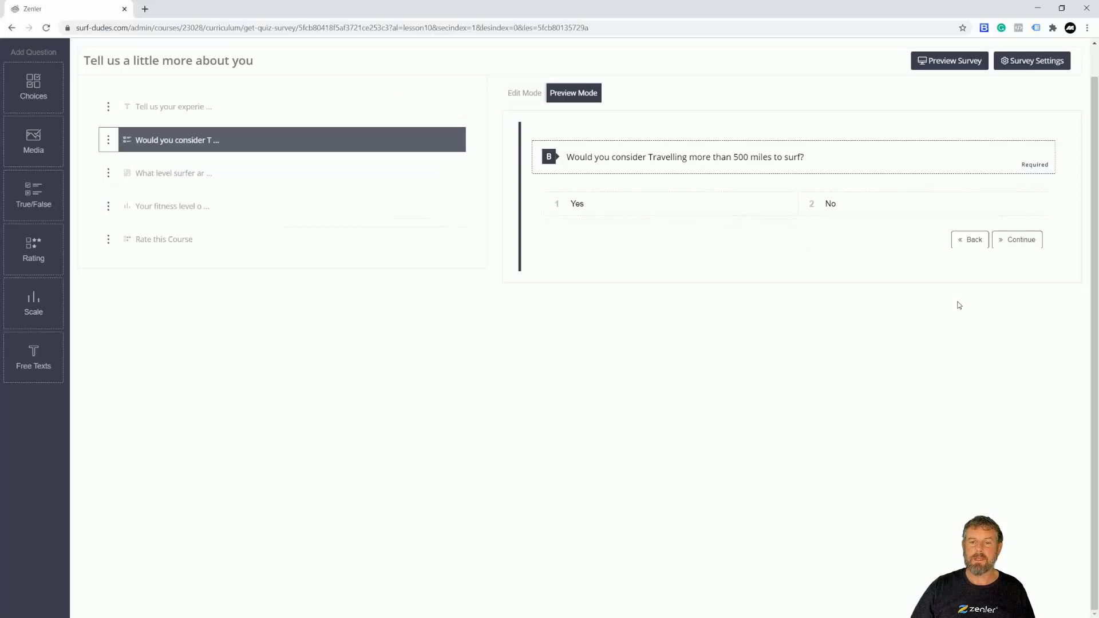
left_click(971, 241)
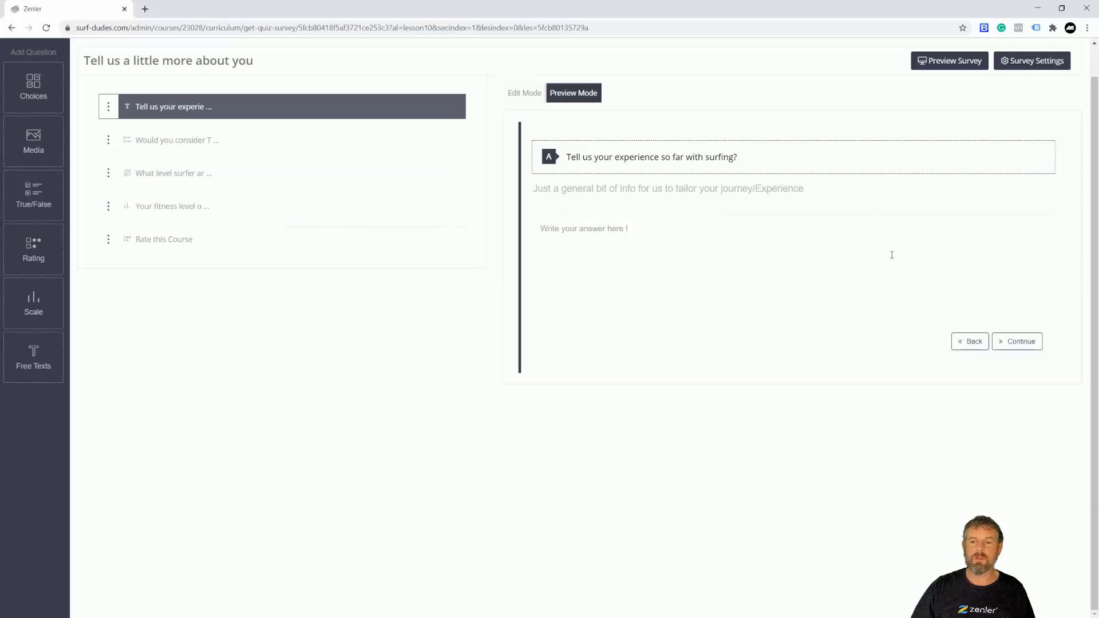
Preview the full survey from its start screen to the first question, and close the preview
left_click(946, 61)
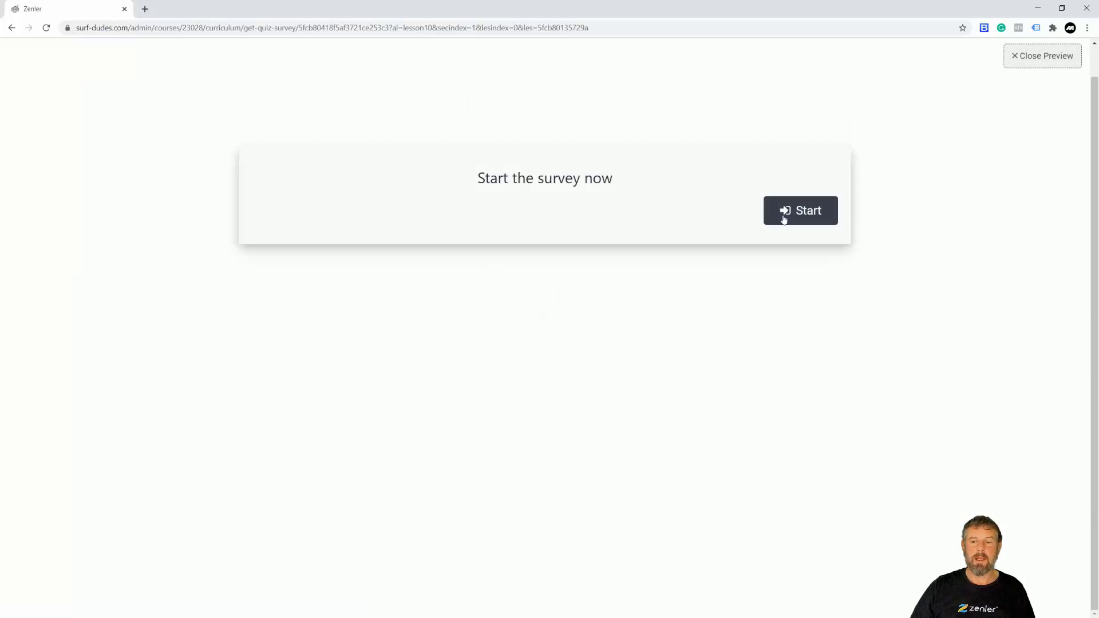
left_click(784, 220)
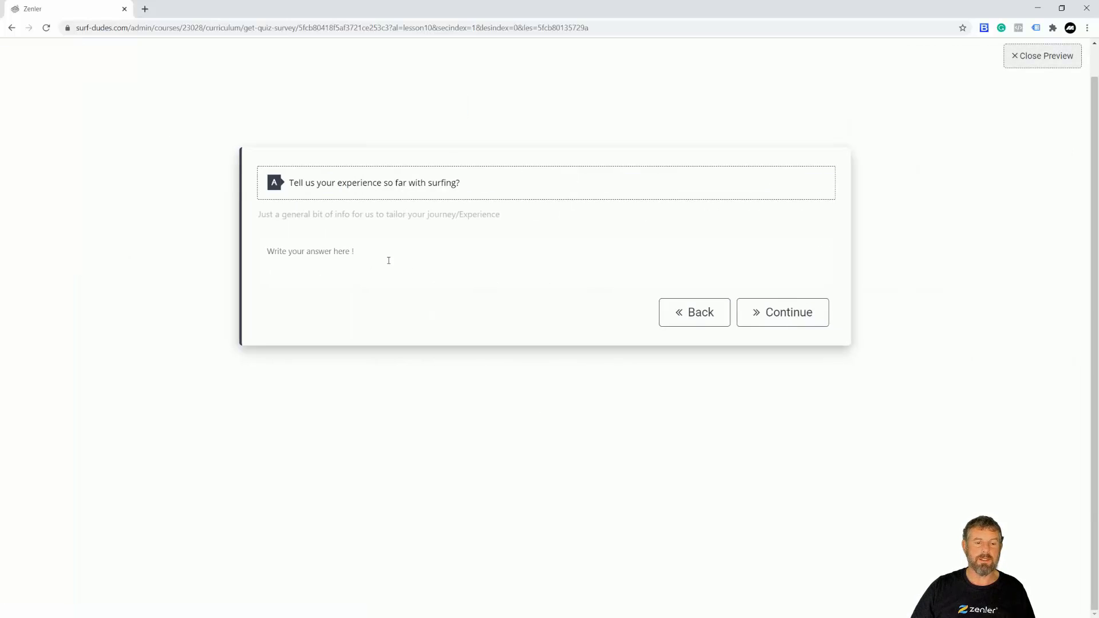
left_click(1042, 63)
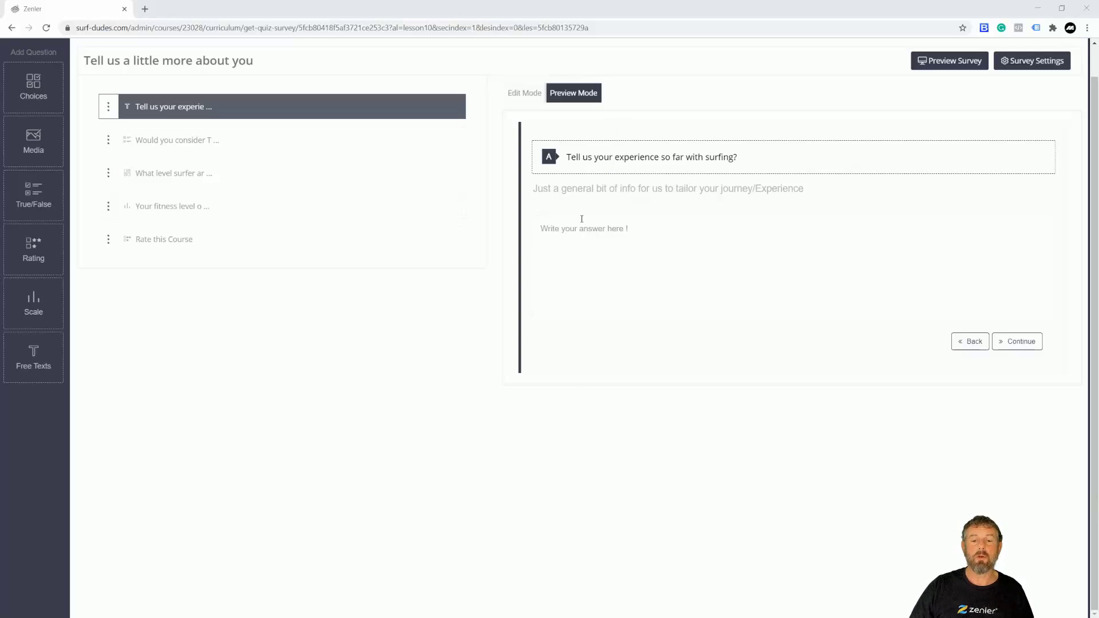
Compare the edit and preview modes of the surfing experience question, and open the survey settings
left_click(526, 95)
left_click(572, 95)
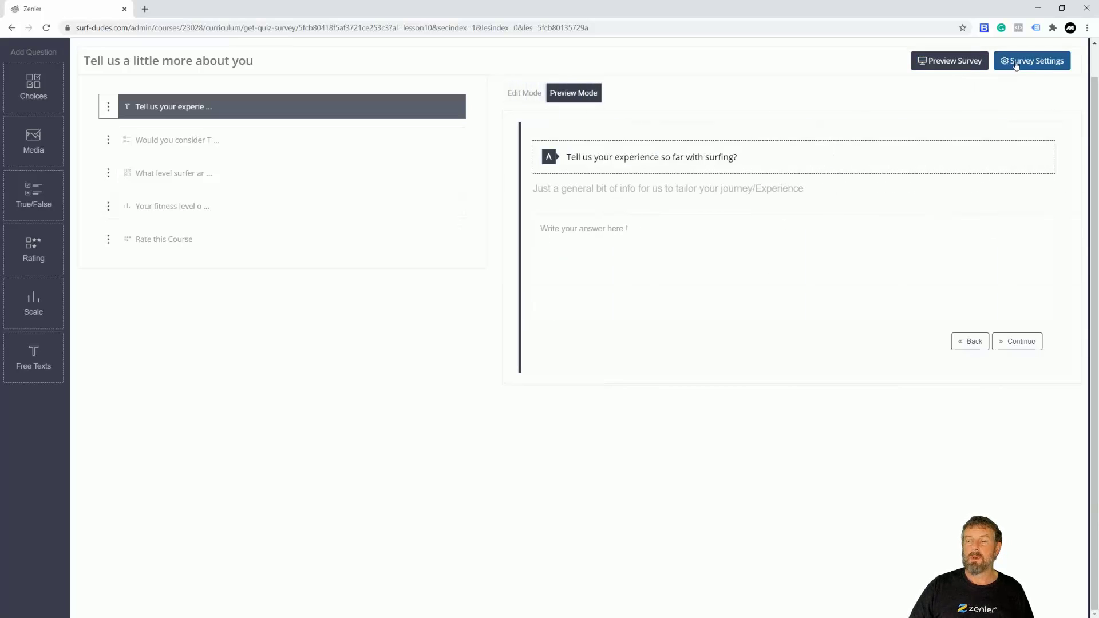
left_click(1035, 63)
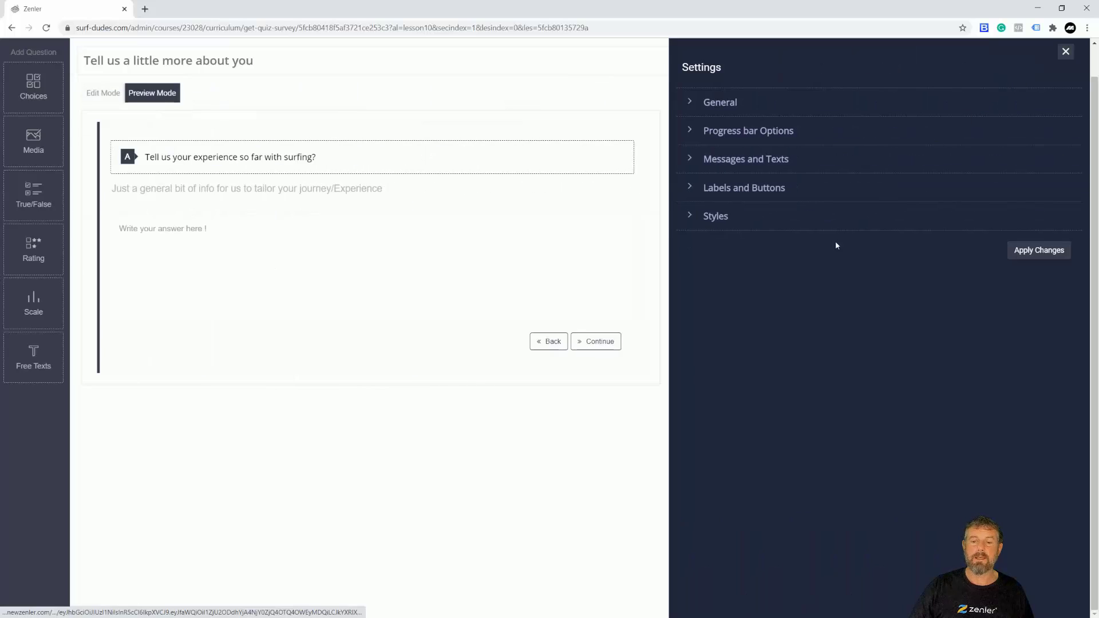
Try turning off the navigation buttons in the survey's general settings, and enable them again
left_click(690, 104)
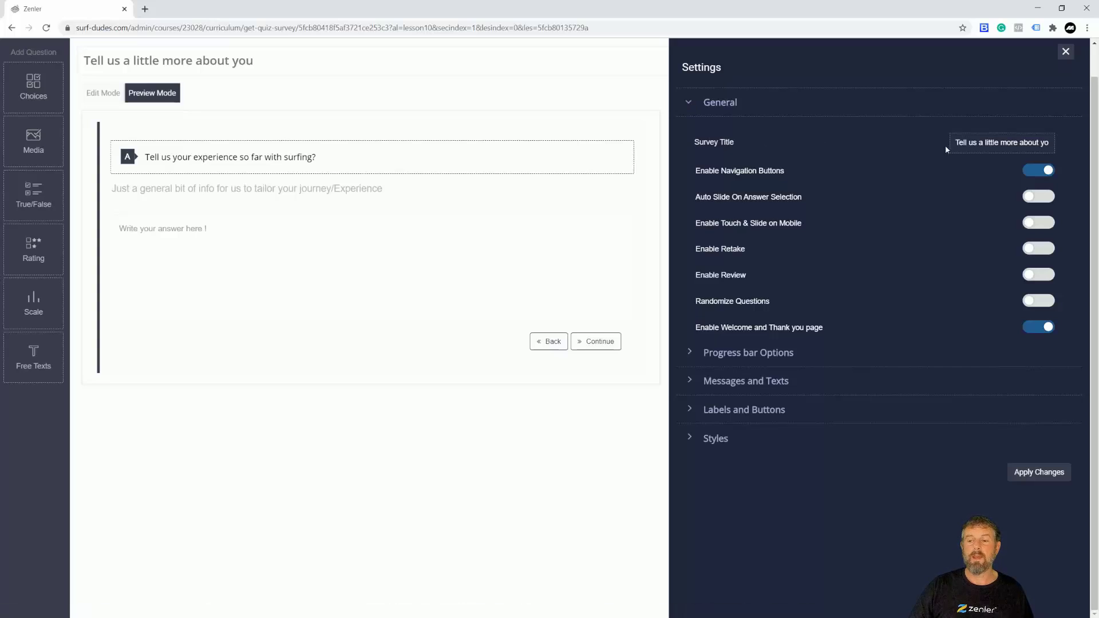
left_click_drag(1049, 143, 866, 159)
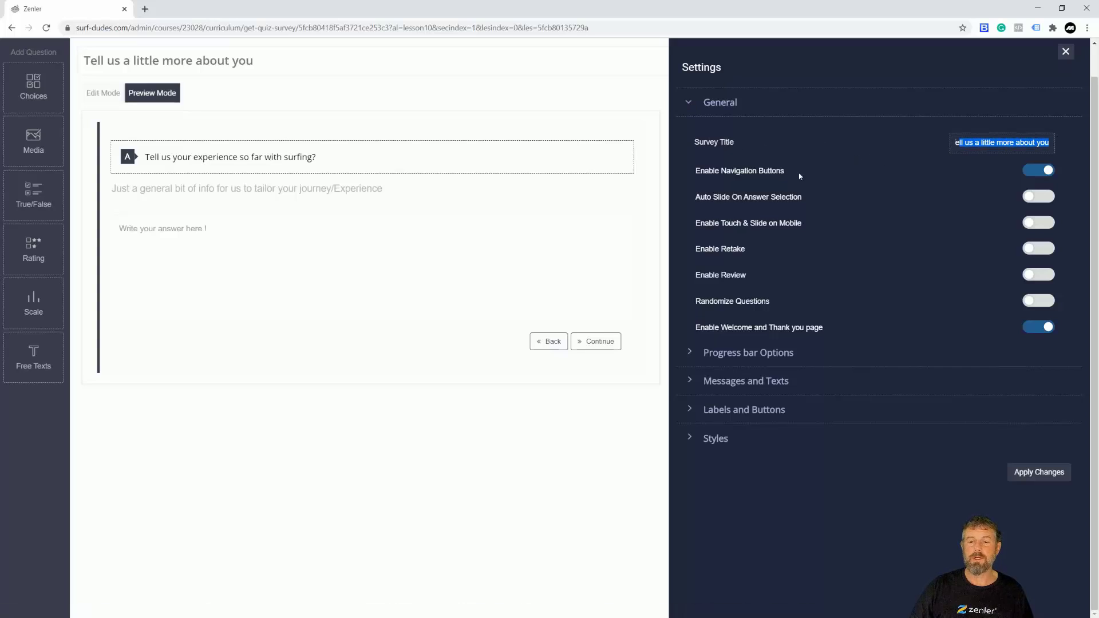
left_click(761, 172)
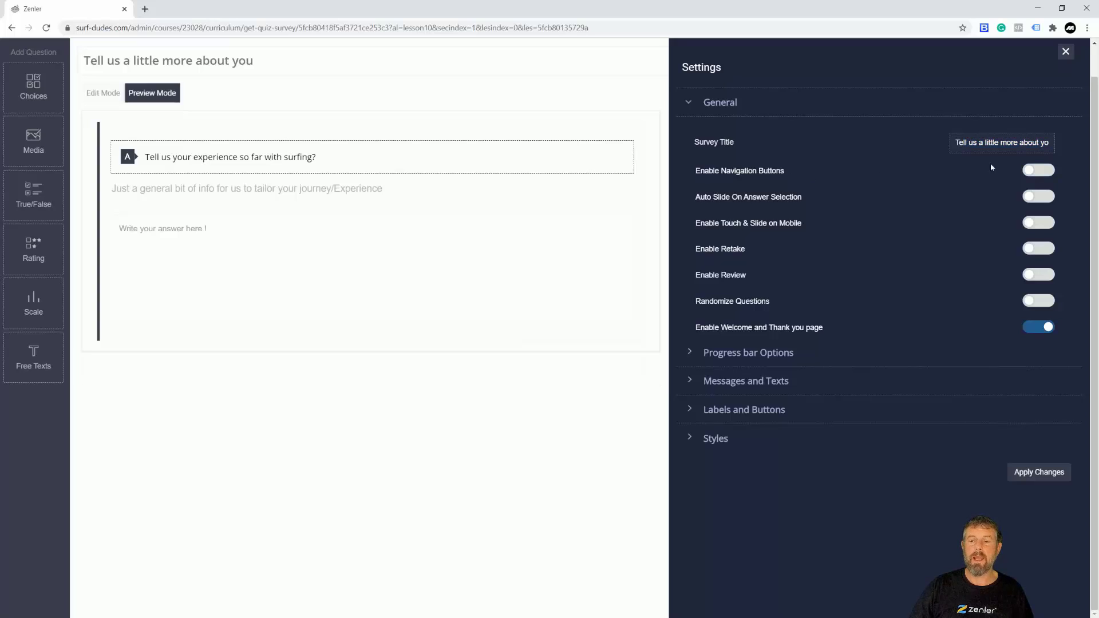
left_click(1052, 171)
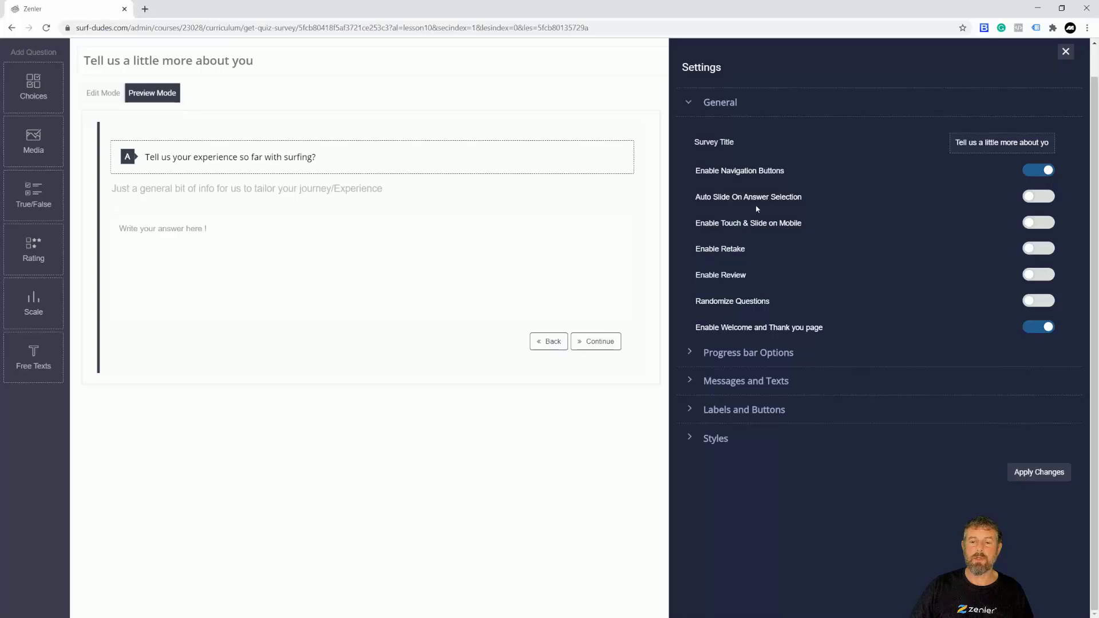
Enable auto slide on answer selection, check moving between the first two questions, and disable the welcome and thank you page
left_click(1047, 197)
left_click(590, 343)
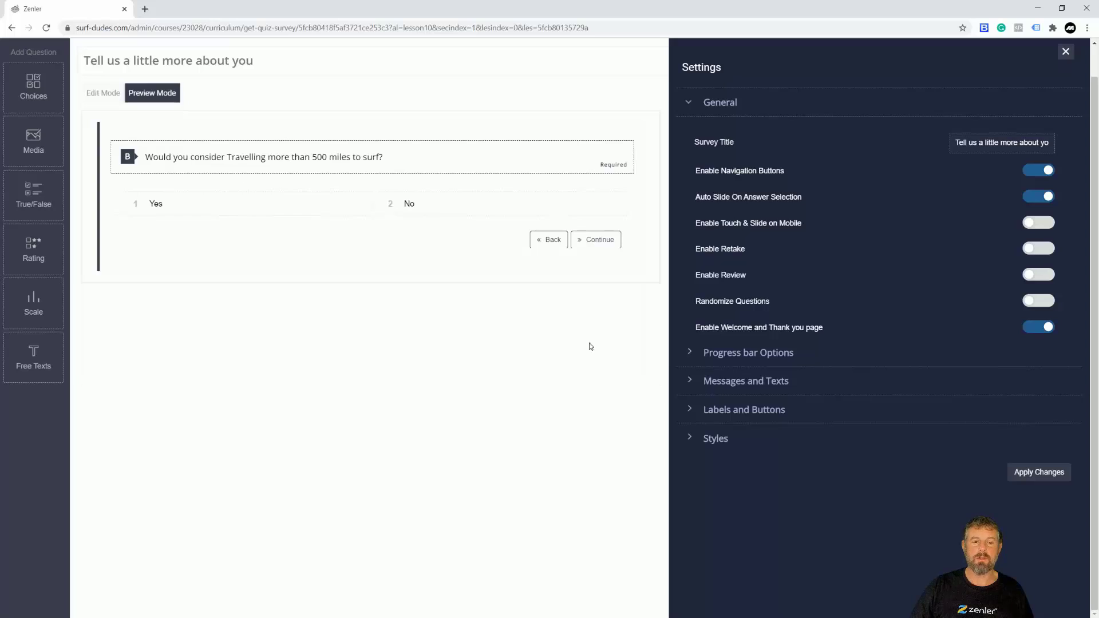
left_click(547, 241)
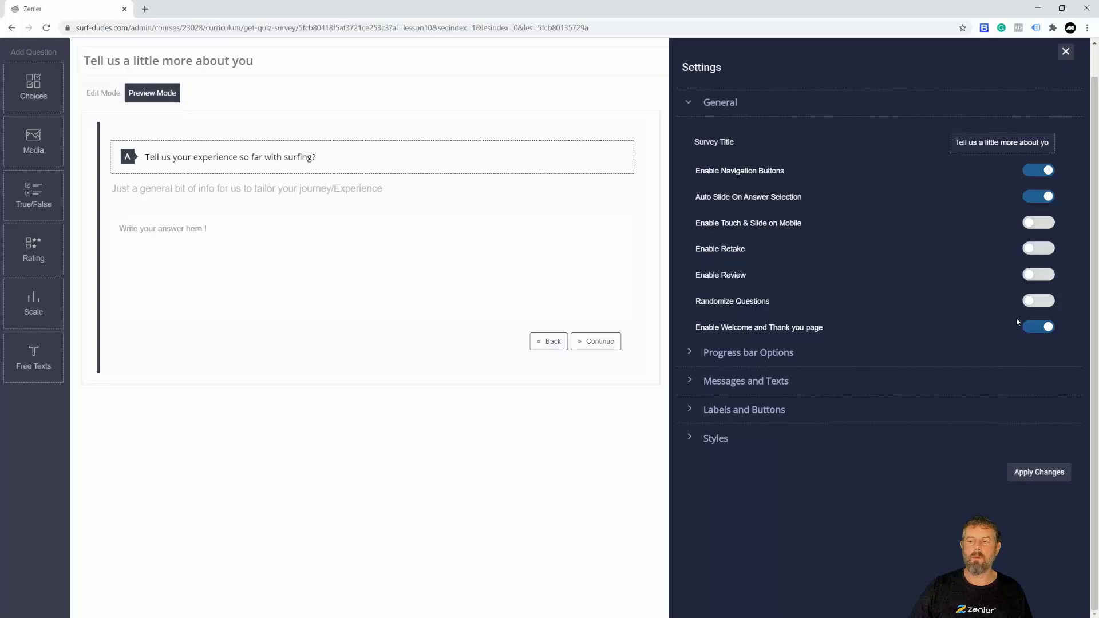
left_click(1038, 328)
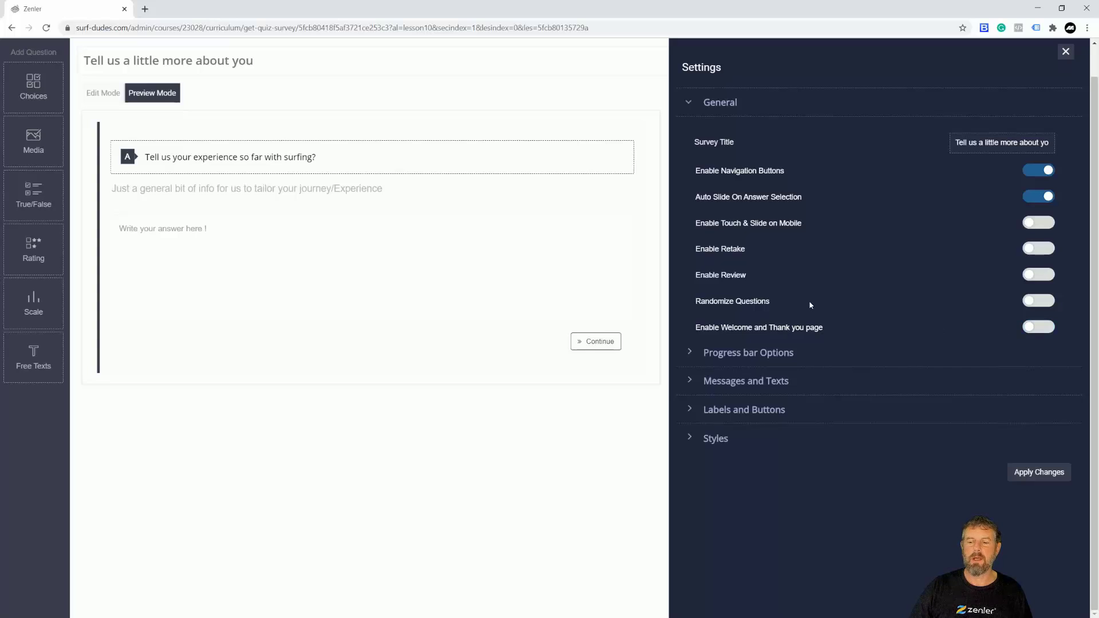
left_click(984, 330)
left_click(1050, 335)
Try the survey progress bar and turn it off again, and look at the resume page message
left_click(750, 352)
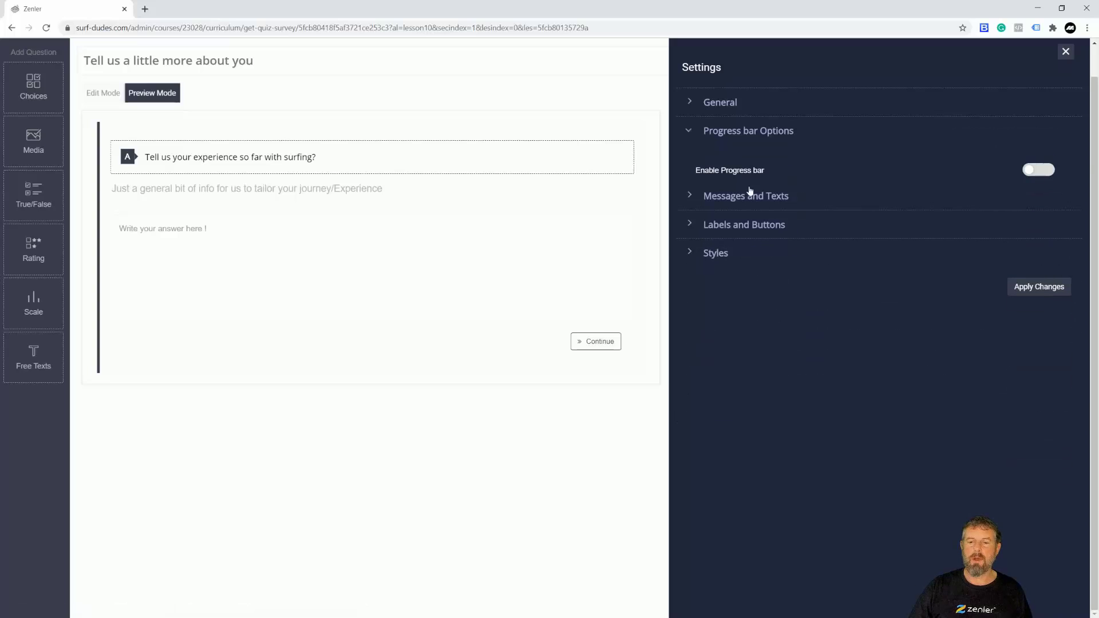
left_click(1043, 173)
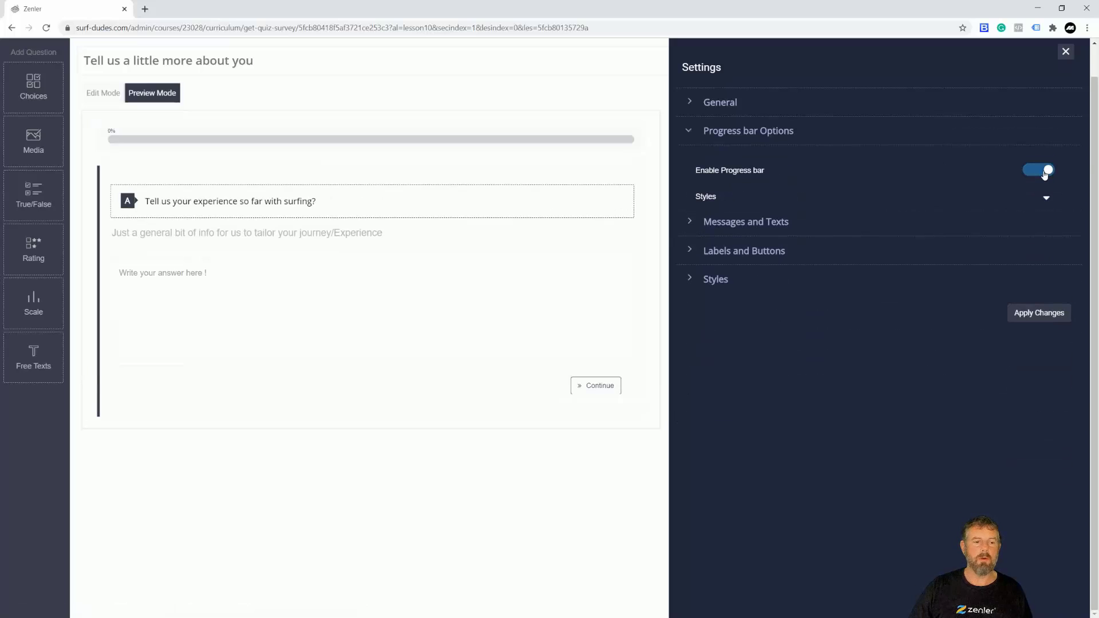
left_click(1029, 174)
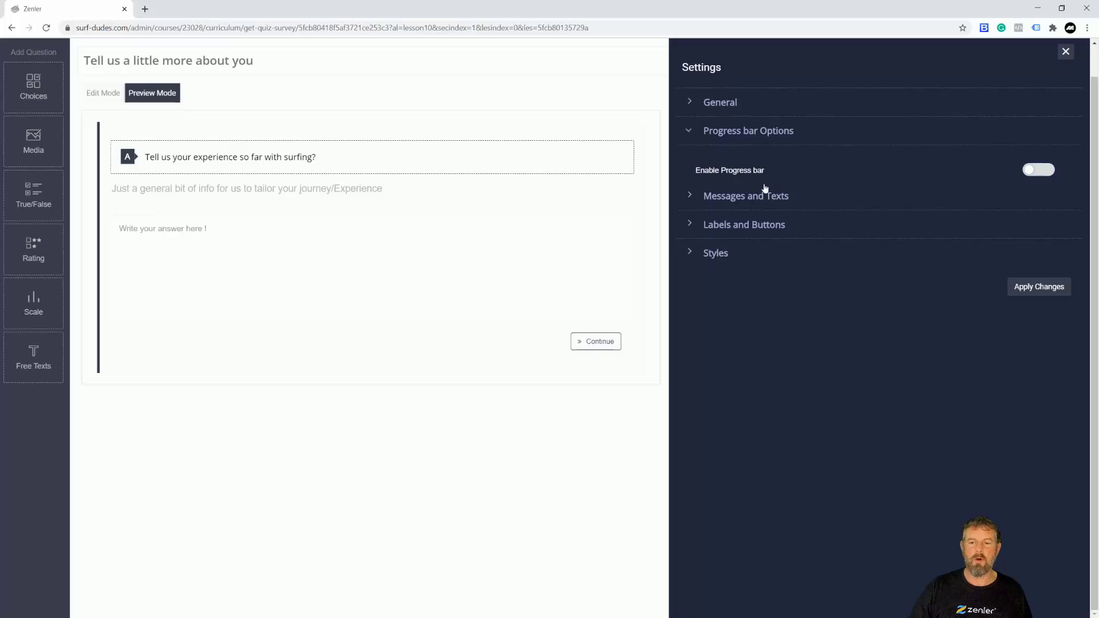
left_click(691, 198)
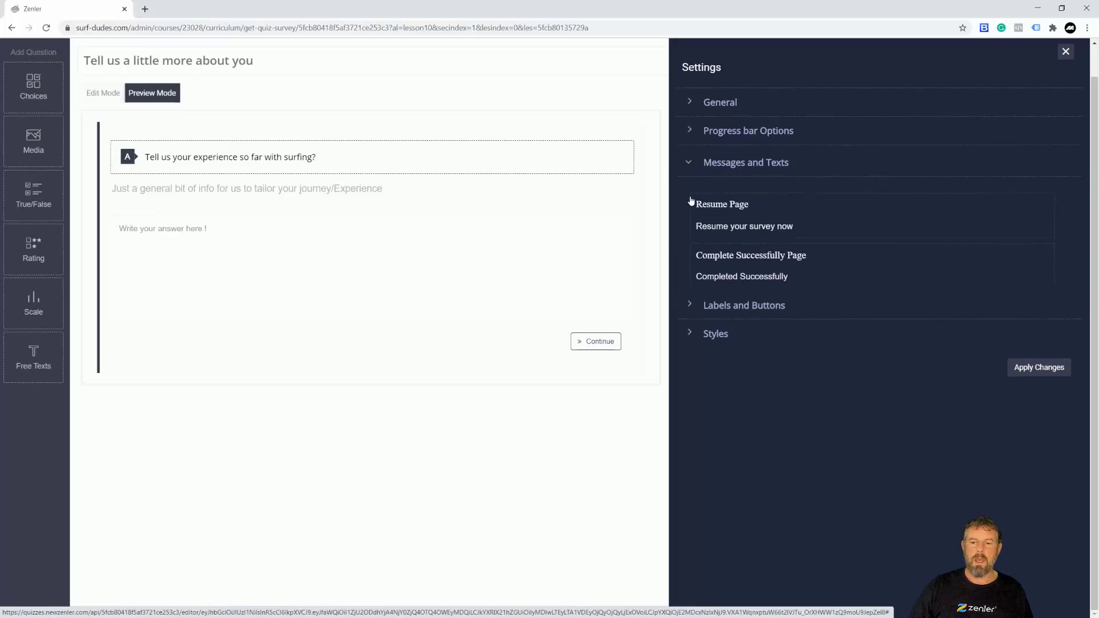
left_click_drag(703, 223, 793, 223)
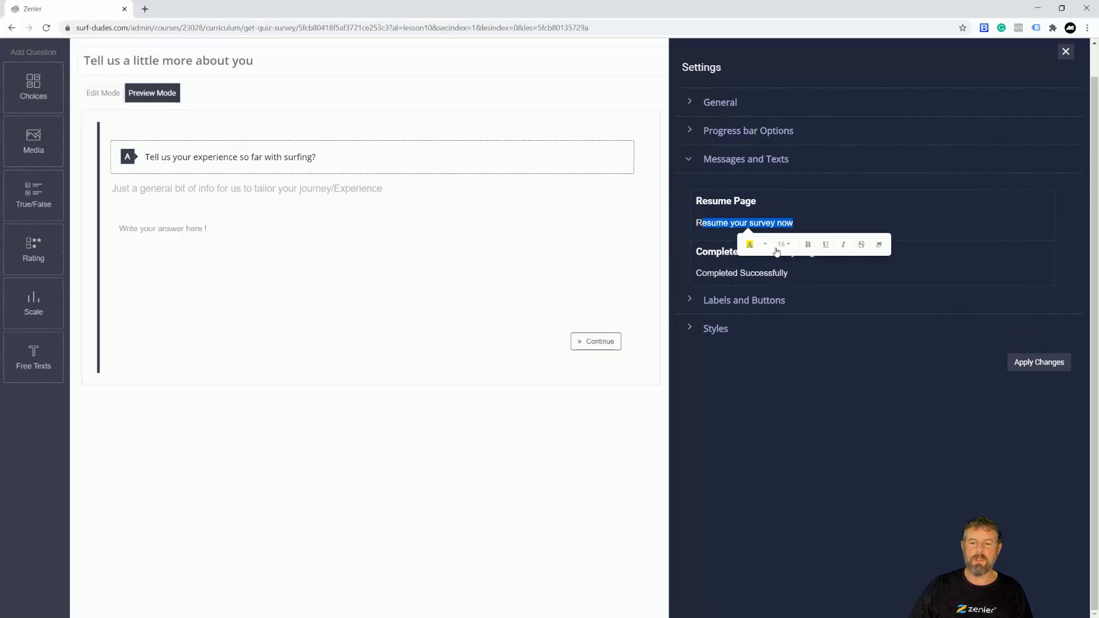
Set the survey's question labels to numbers (123) and its answer labels to letters (Abc)
left_click(691, 302)
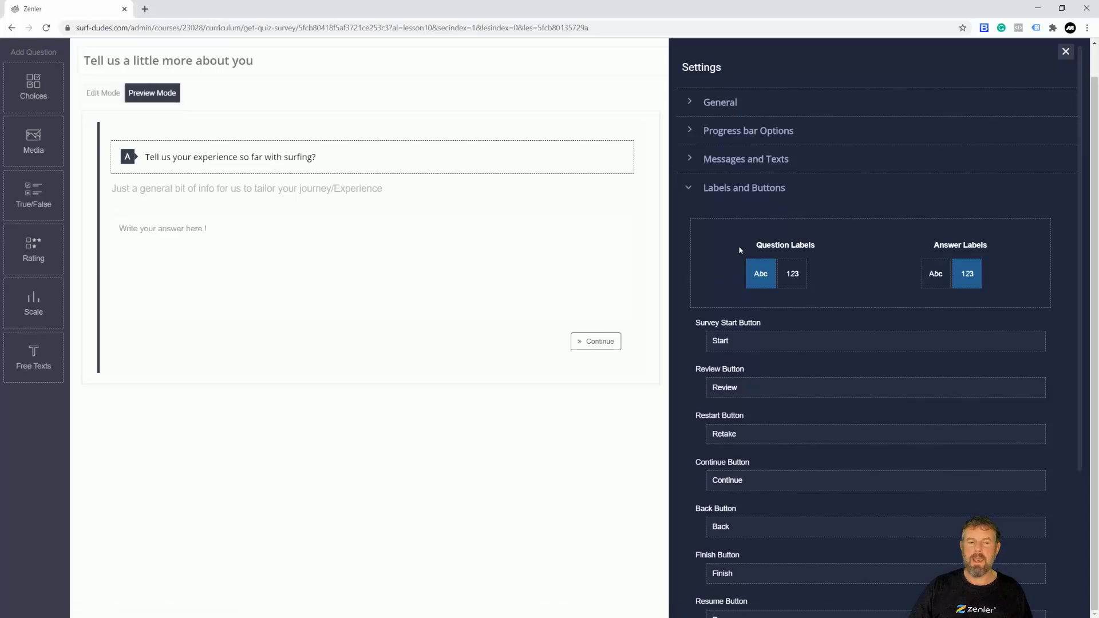
left_click(792, 276)
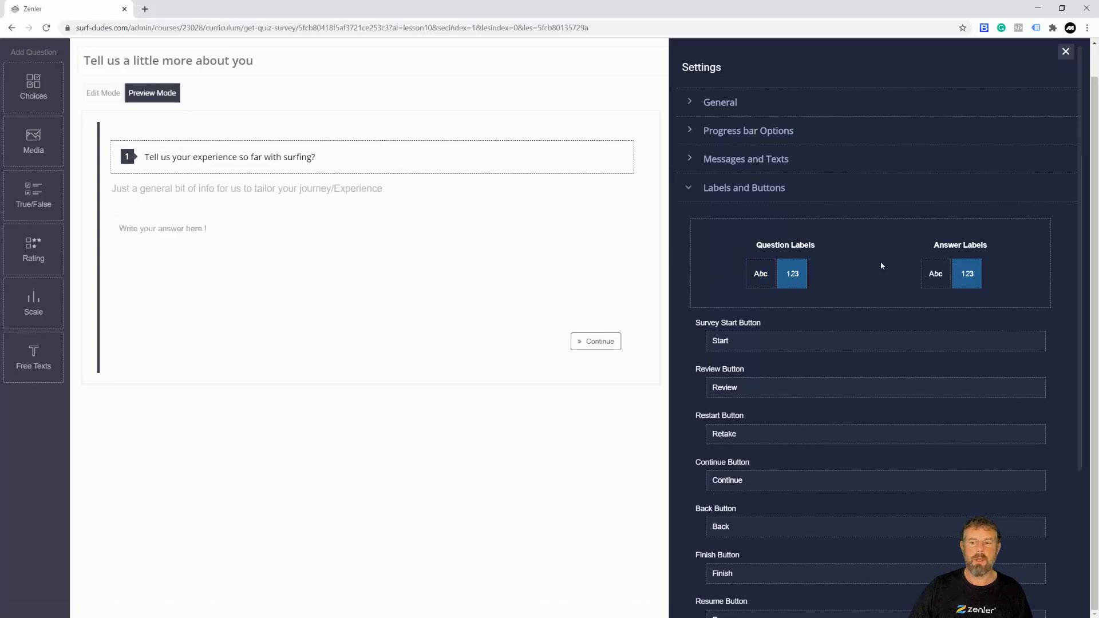
left_click(932, 276)
left_click(969, 277)
left_click(941, 278)
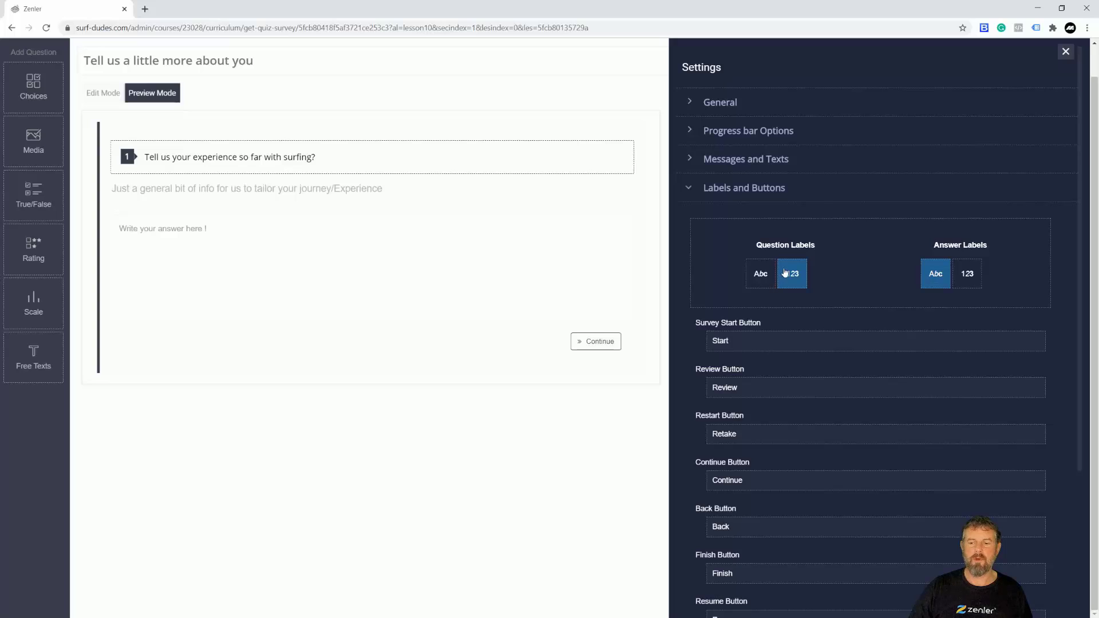
Examine the survey's button texts, try a different text for the Continue button, and restore it to Continue
scroll(817, 292, "down", 2)
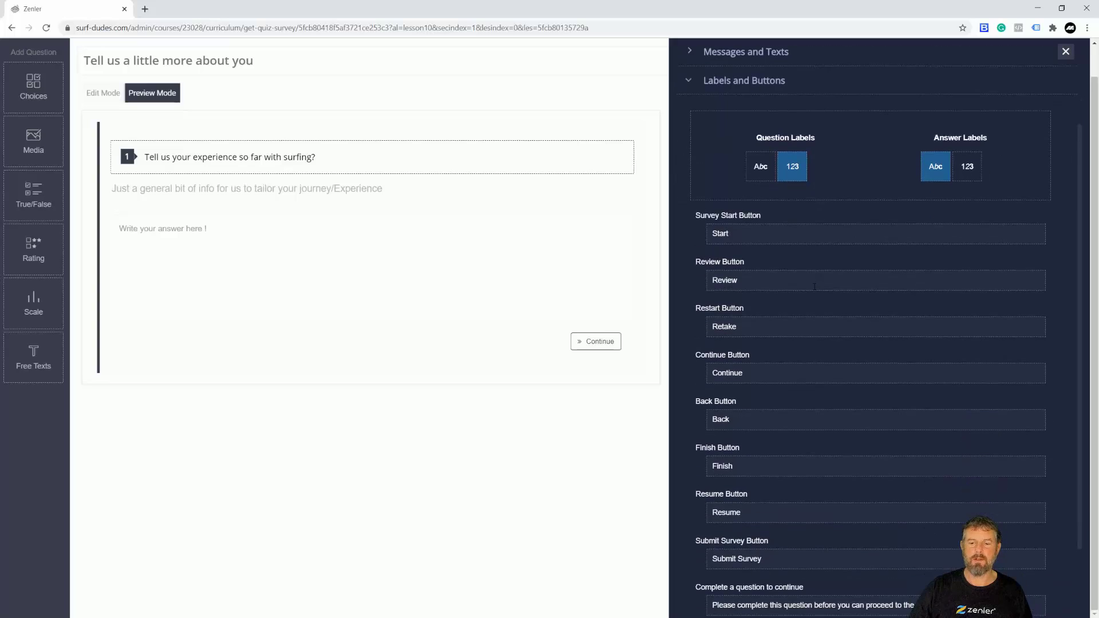
double_click(723, 233)
left_click_drag(745, 282, 717, 282)
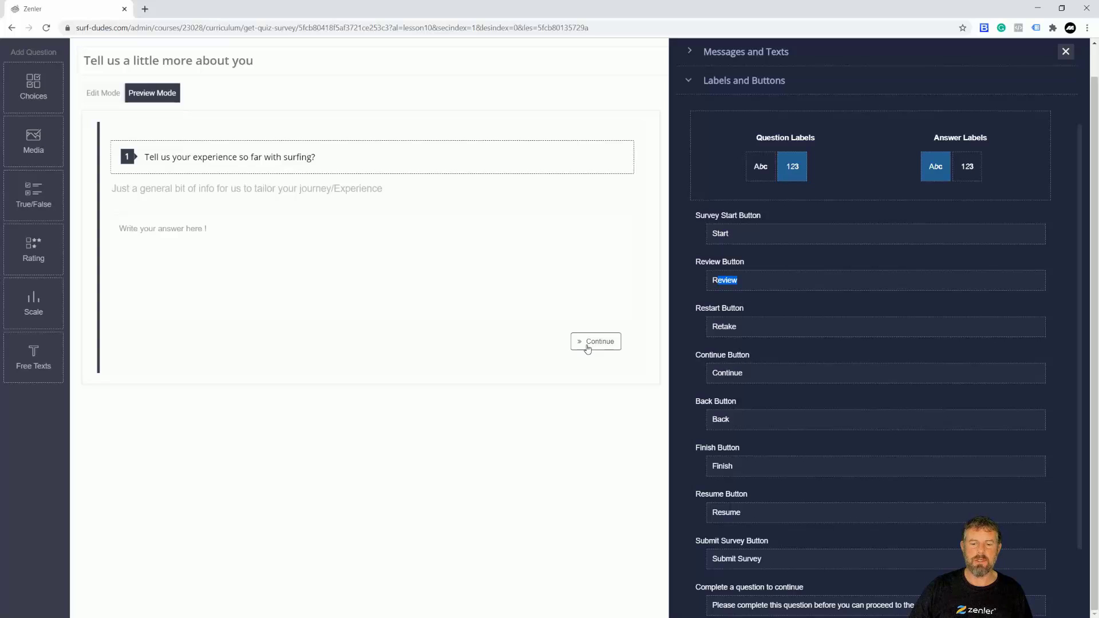
left_click(754, 375)
type("ghggfh")
key("shift+Left")
key("shift+Left")
key("shift+Left")
key("shift+Left")
key("BackSpace")
scroll(810, 390, "down", 2)
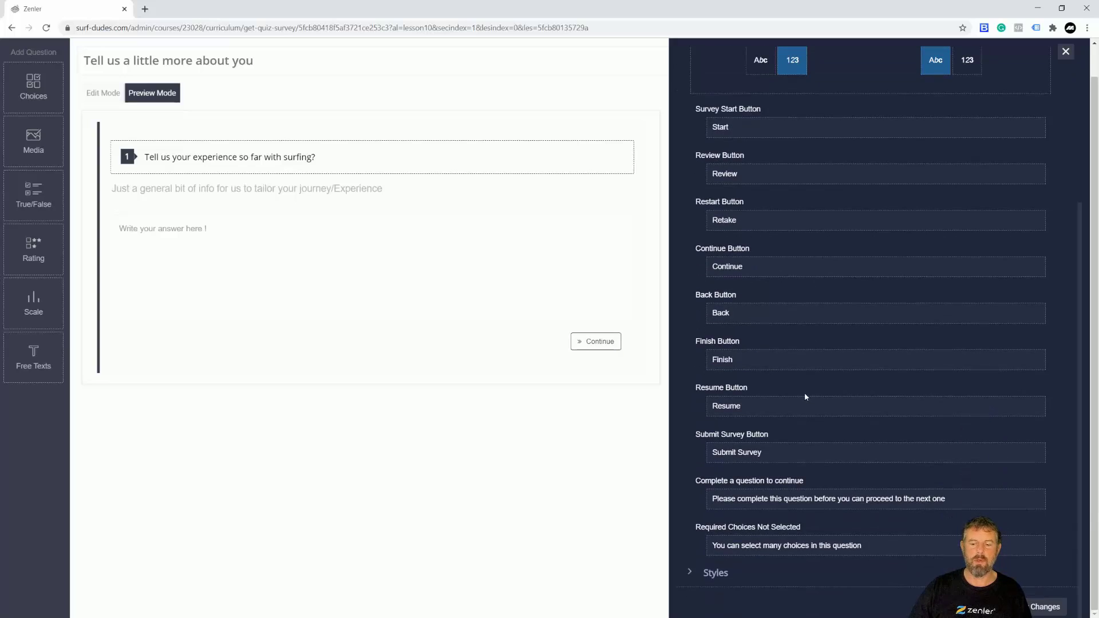
Turn on Styles Edit Mode and set the border colour of the whole question slide to orange
left_click(690, 574)
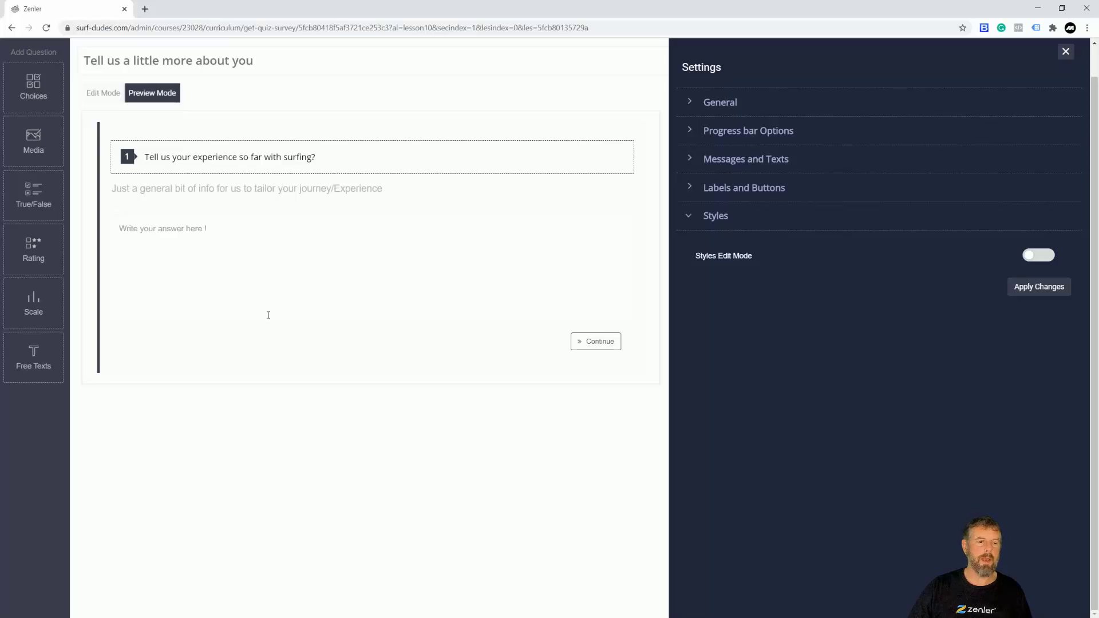
left_click(1042, 259)
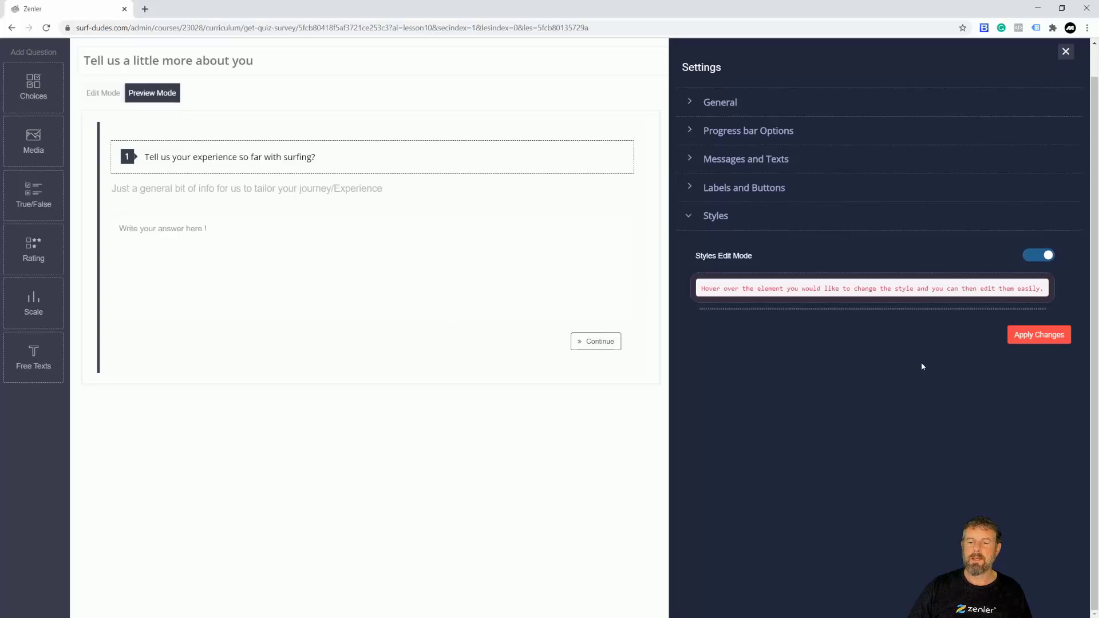
left_click(100, 182)
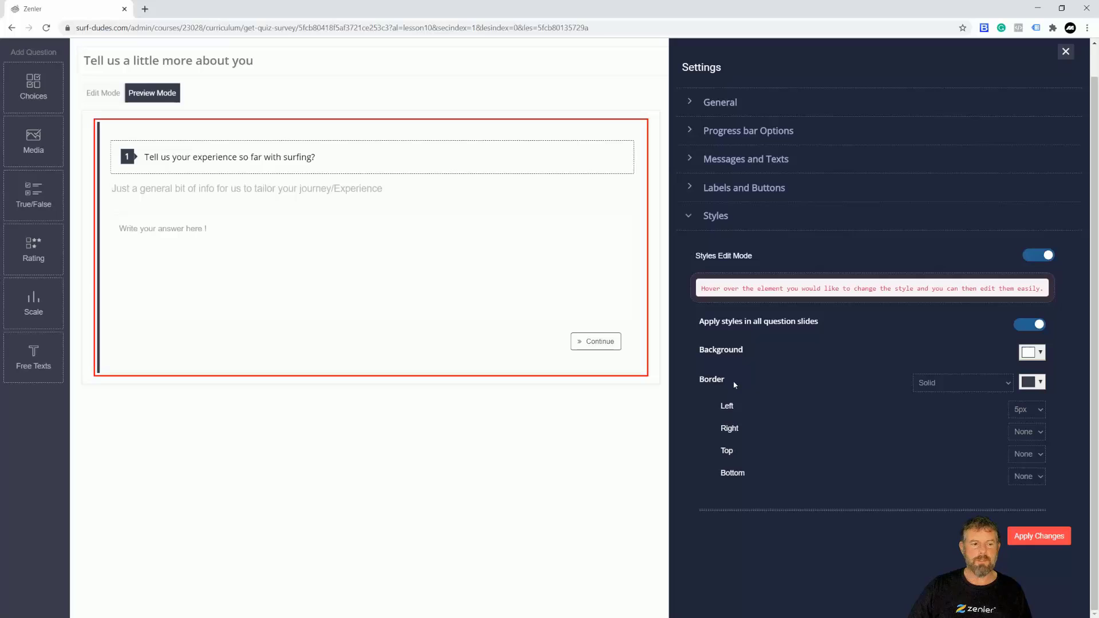
left_click(1043, 385)
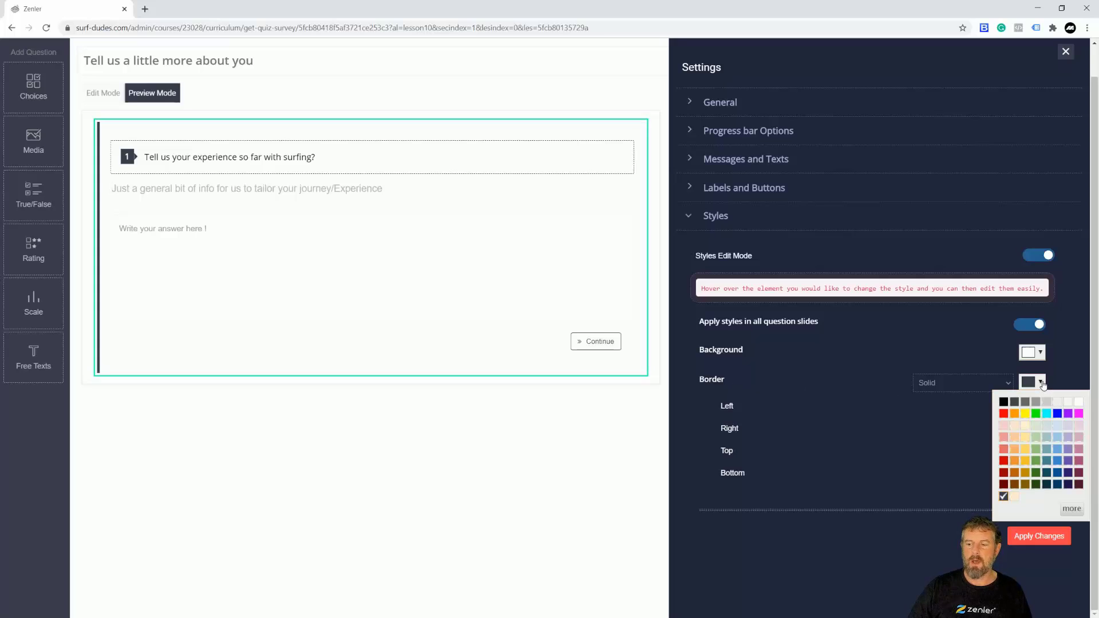
left_click(1014, 413)
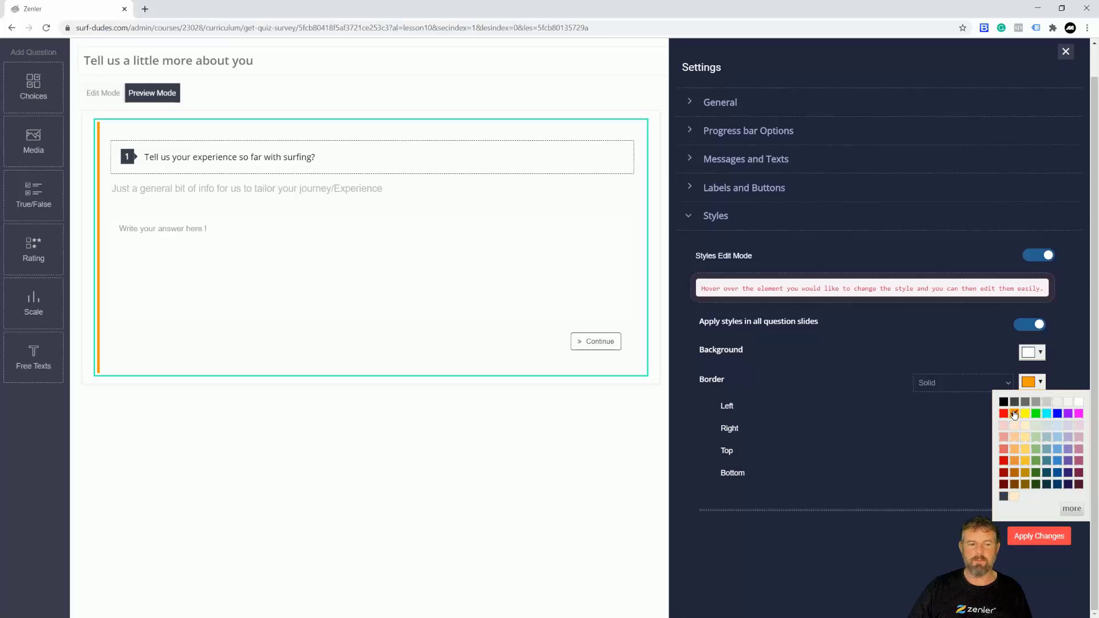
left_click(929, 434)
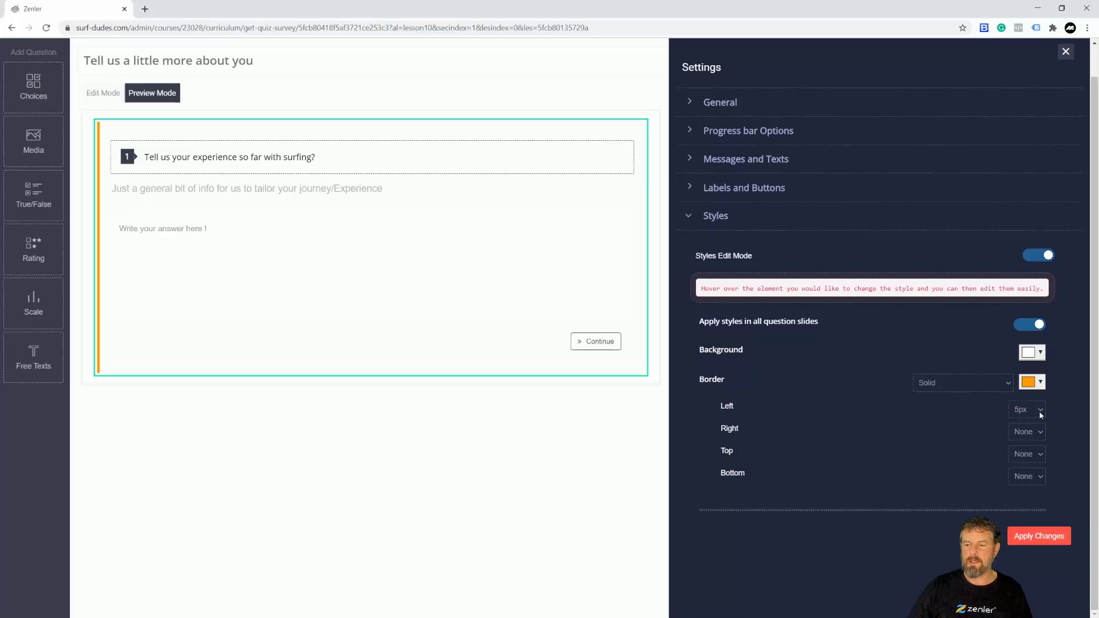
Set the question slide's left border to 3px and its right, top and bottom borders to 1px
left_click(1031, 410)
left_click(1031, 455)
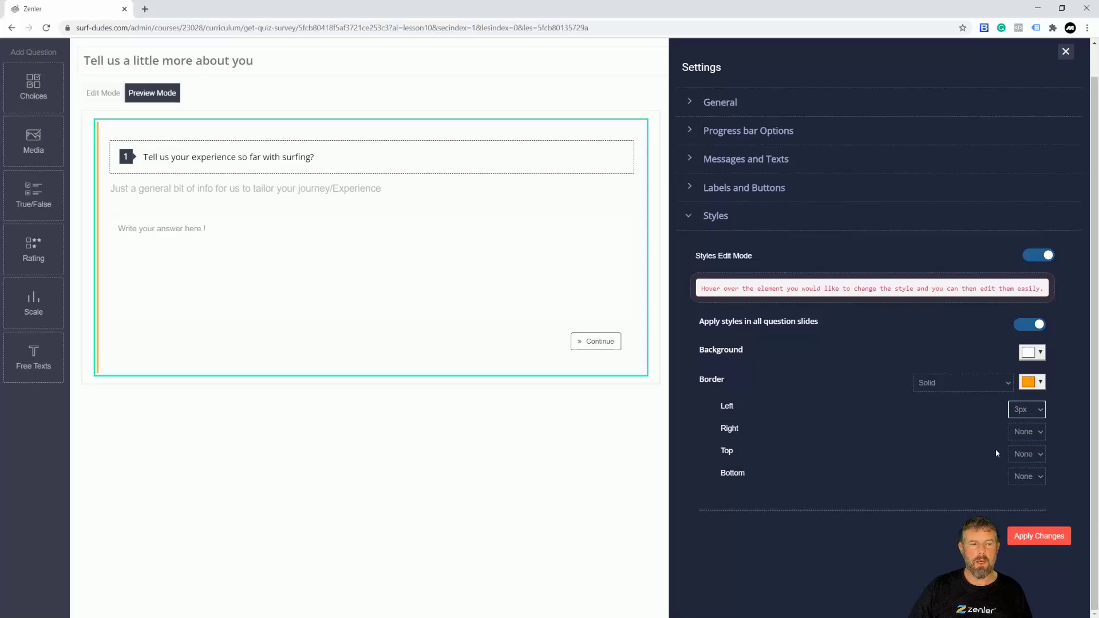
left_click(1040, 432)
left_click(1023, 455)
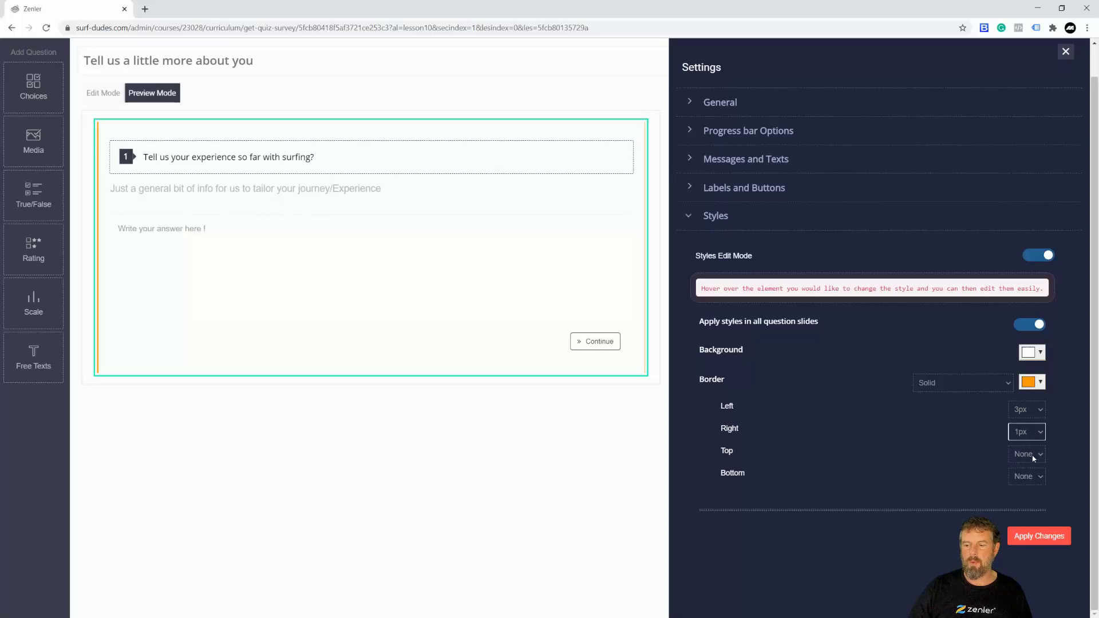
left_click(1031, 454)
left_click(1023, 478)
left_click(1033, 476)
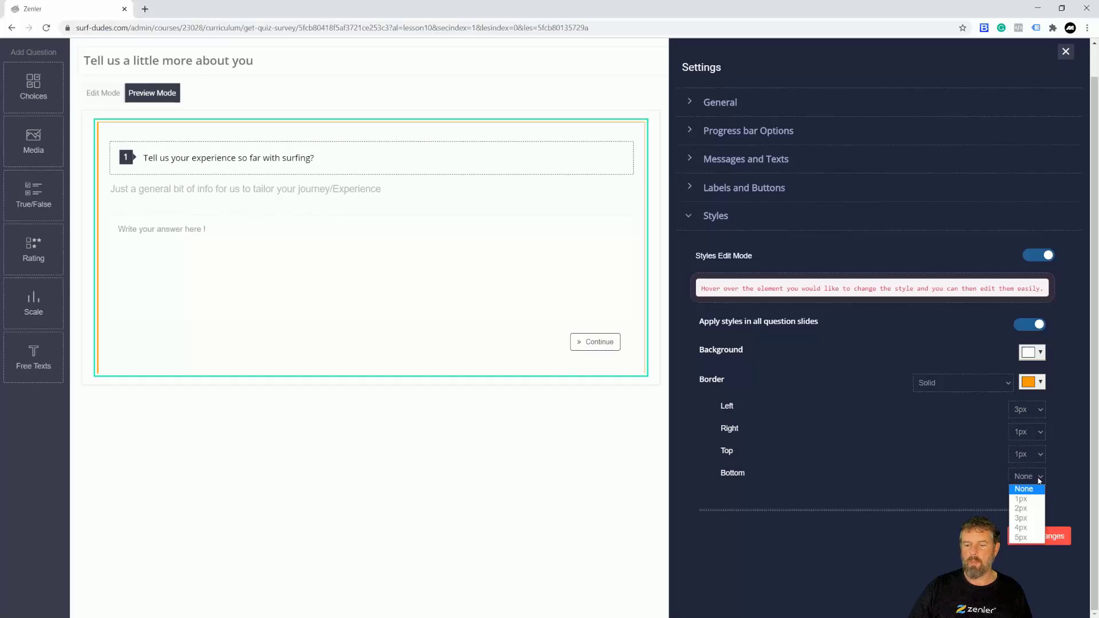
left_click(1023, 499)
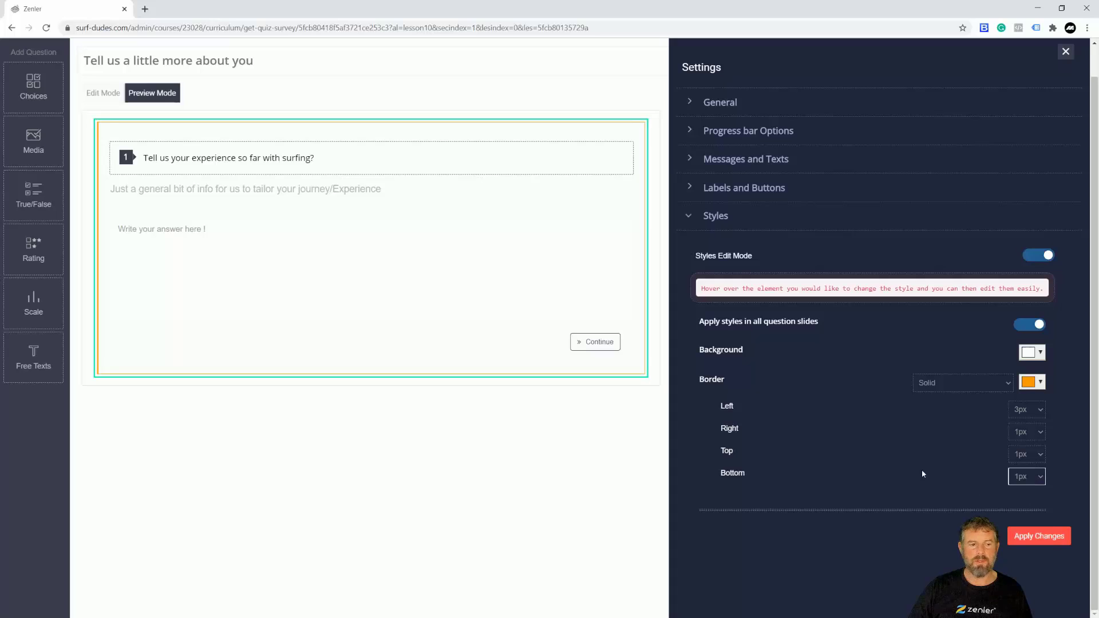
Set the question slide's border style to None and apply the style changes
left_click(1009, 383)
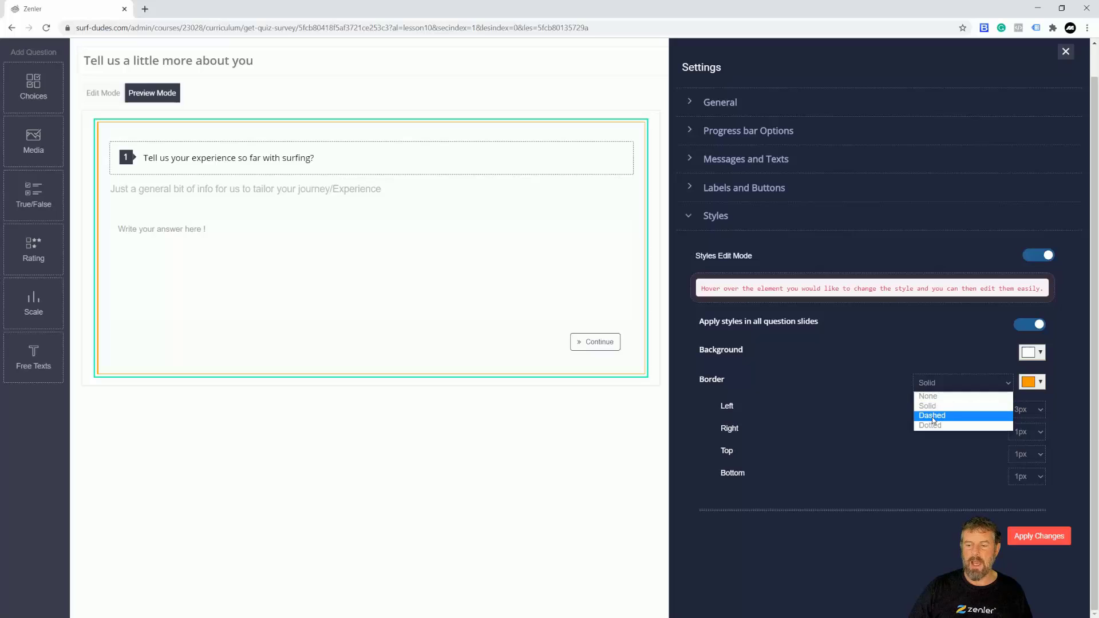
left_click(933, 397)
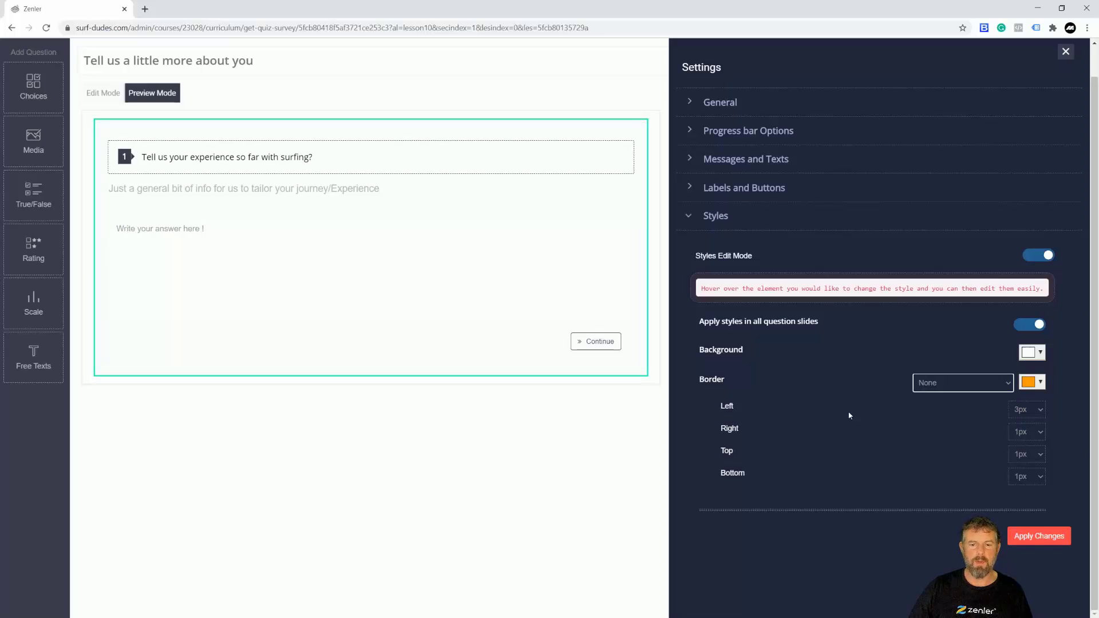
left_click(1012, 531)
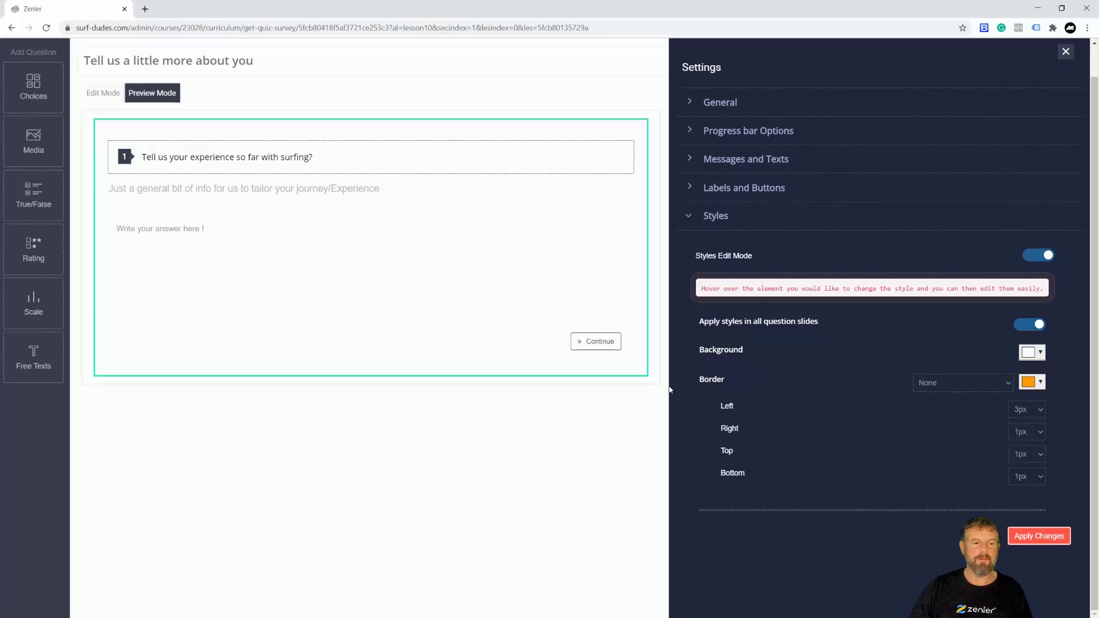
Set the border of the question title box to white with the Solid style
left_click(130, 175)
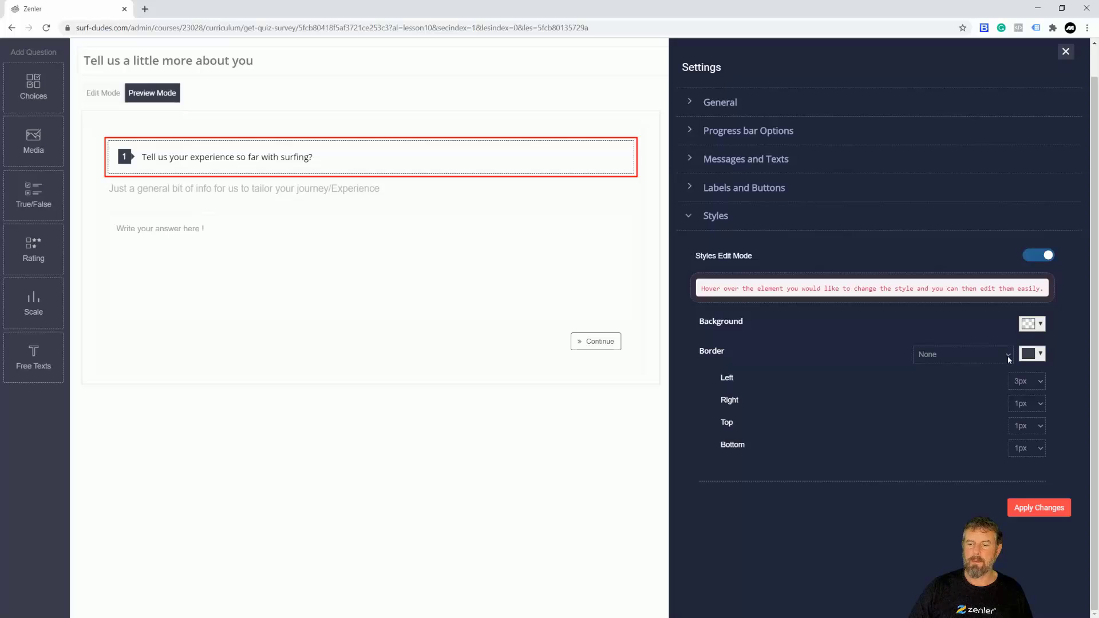
left_click(983, 355)
left_click(945, 369)
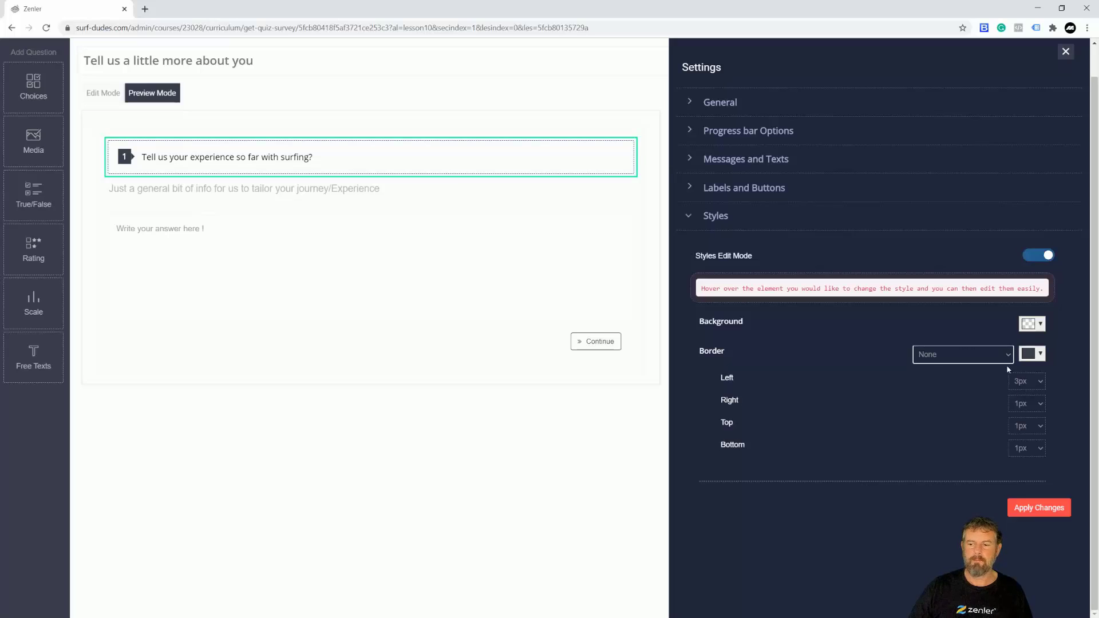
left_click(1041, 355)
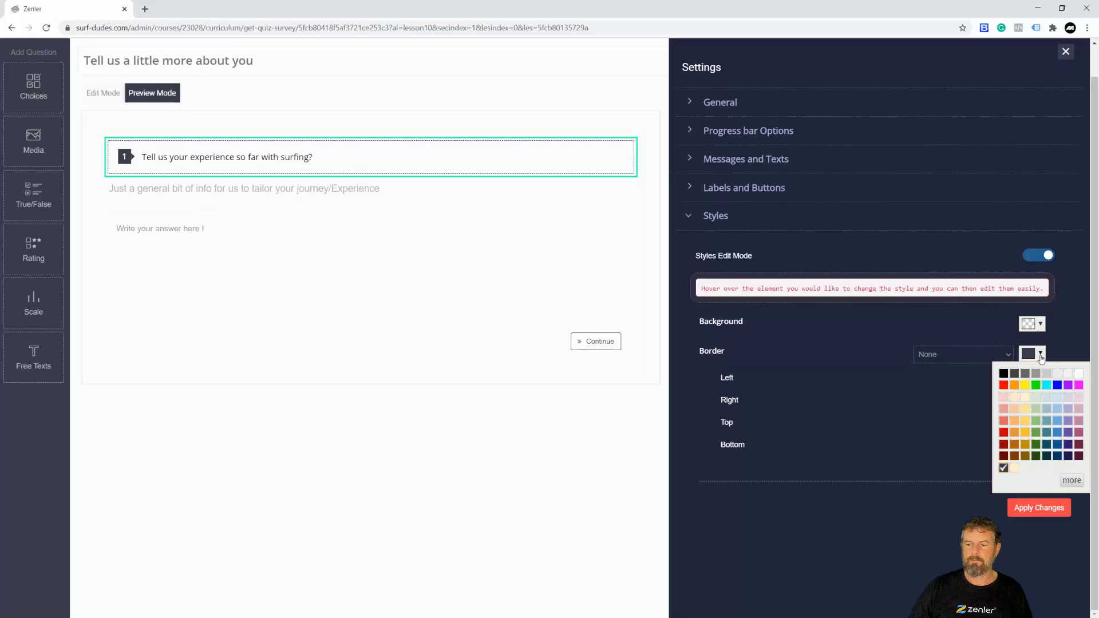
left_click(1078, 374)
left_click(973, 355)
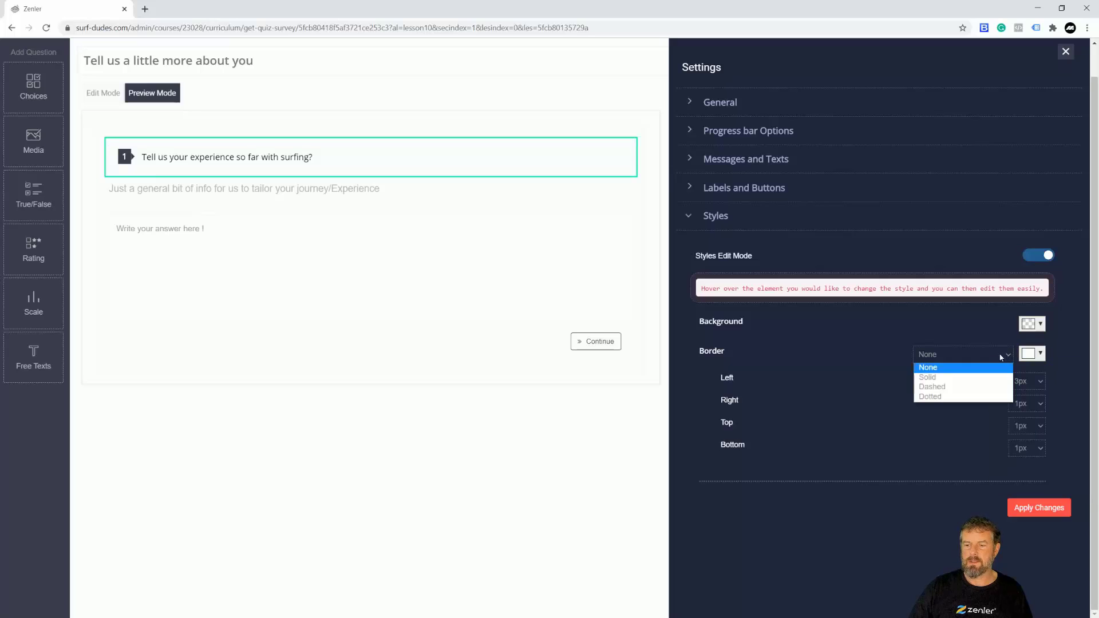
left_click(934, 378)
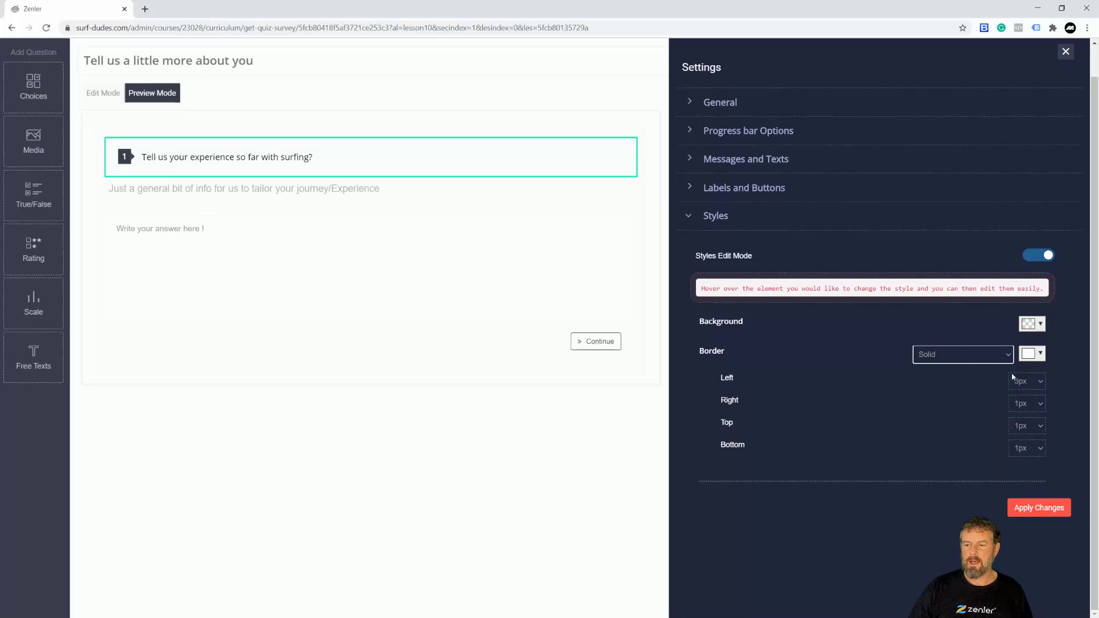
Set the question title box's left, right, top and bottom border widths to None
left_click(1030, 381)
left_click(1025, 394)
left_click(1028, 403)
left_click(1024, 416)
left_click(1028, 426)
left_click(1023, 439)
left_click(1026, 449)
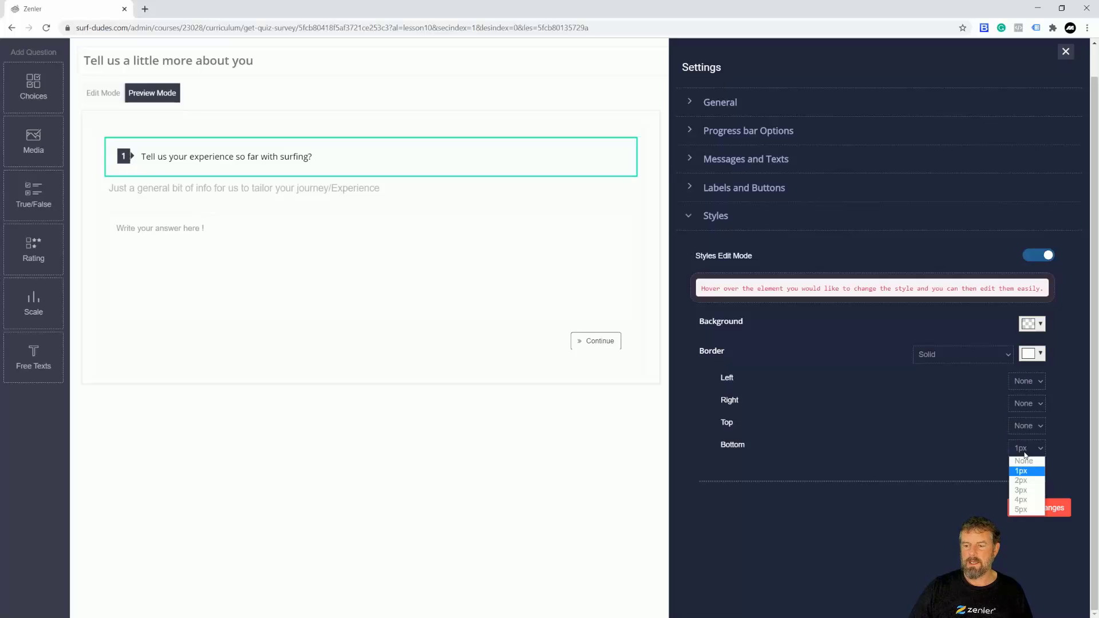
left_click(1024, 461)
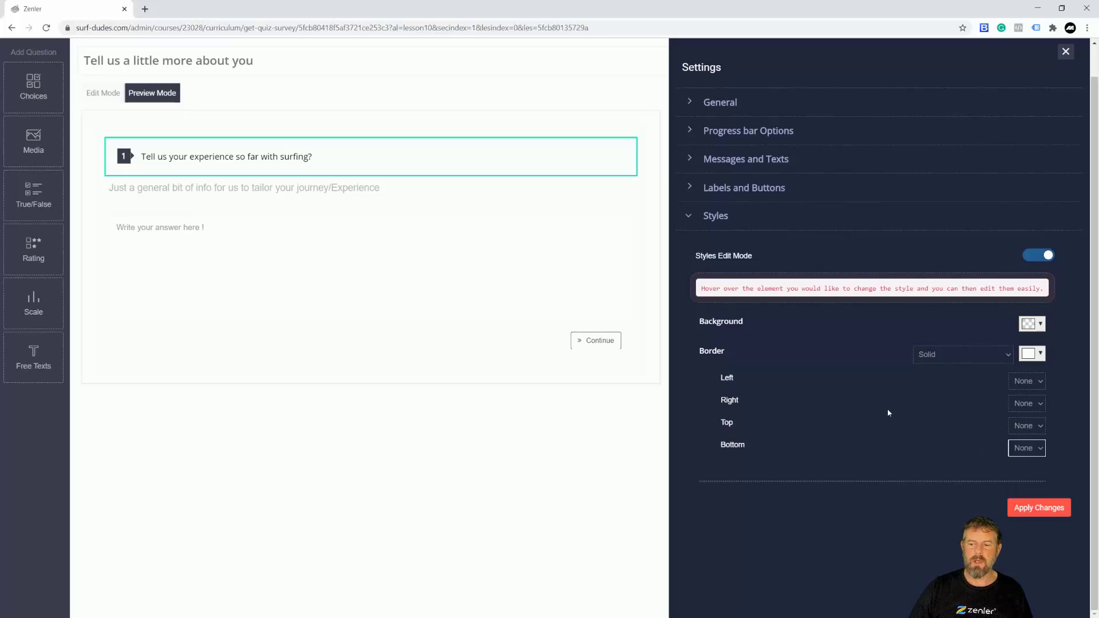
Set the background colour of the question number badge to orange
left_click(128, 157)
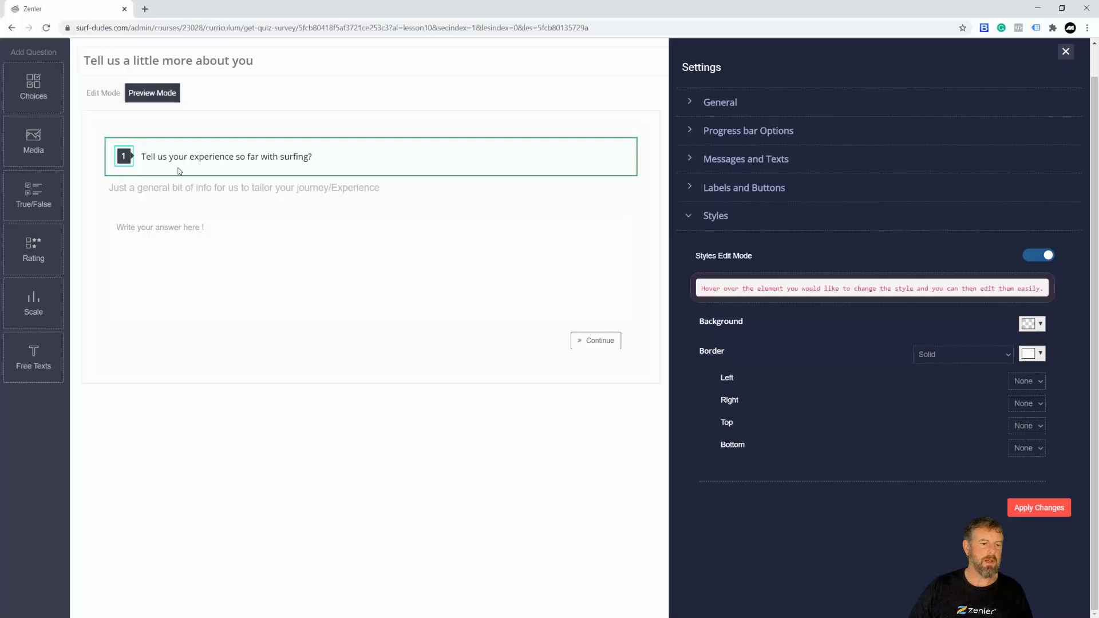
left_click(1032, 329)
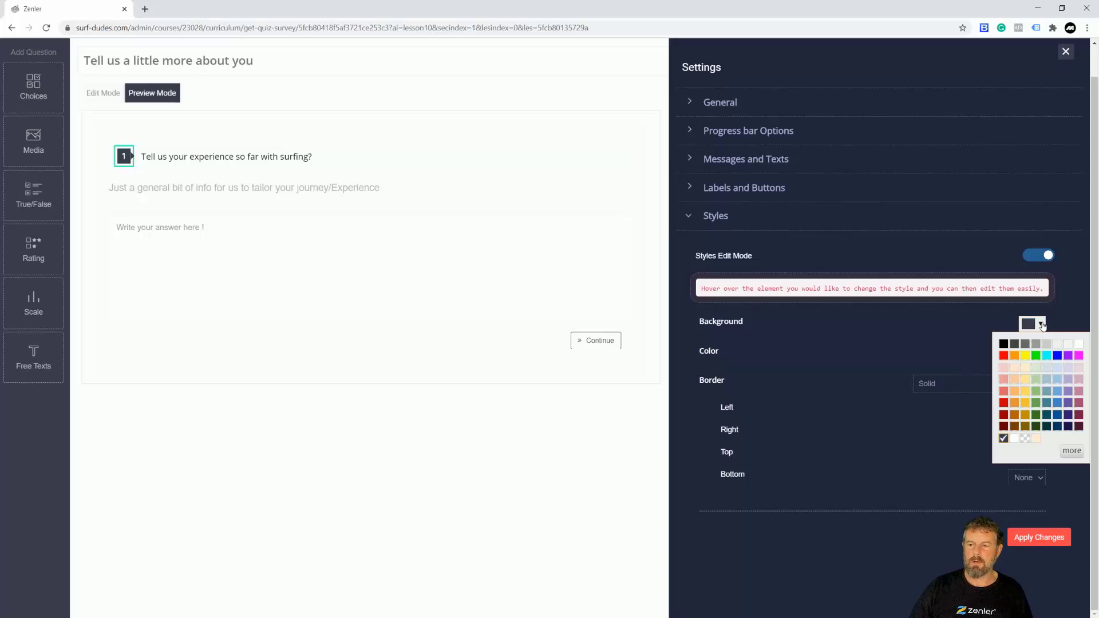
left_click(1015, 356)
left_click(901, 435)
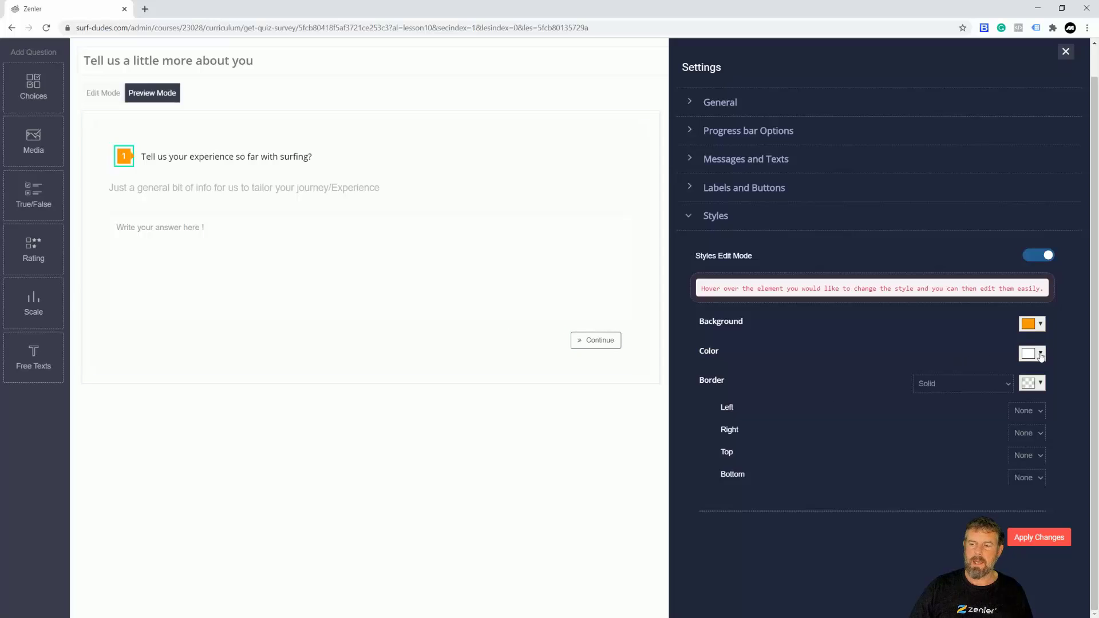
Try a grey background on the outer area around the question slide, and set it to white
left_click(92, 282)
left_click(1041, 324)
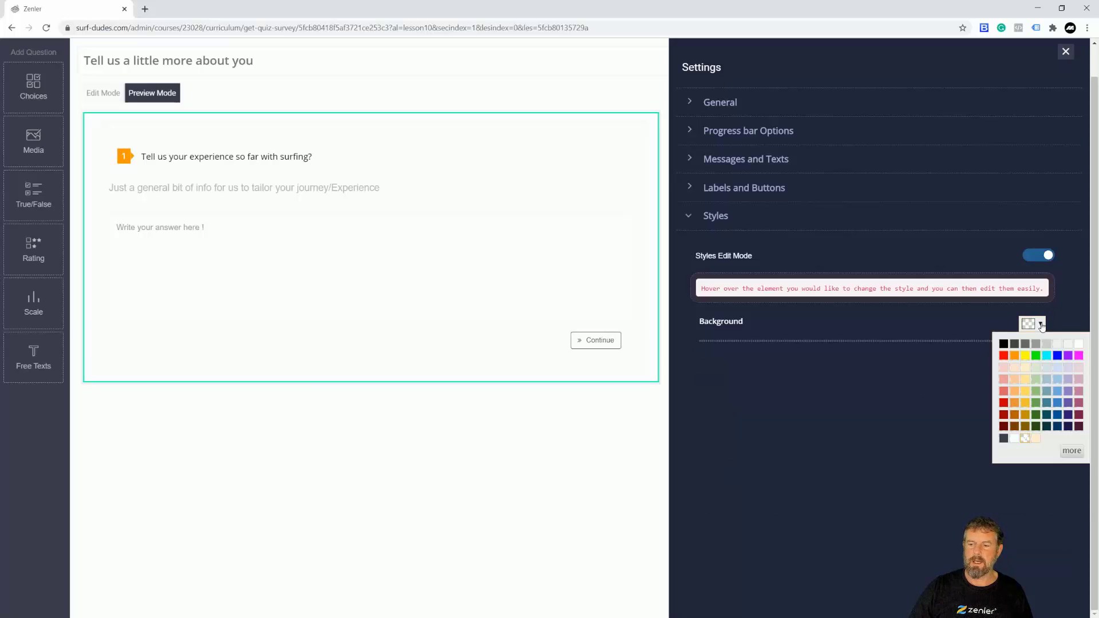
left_click(1035, 344)
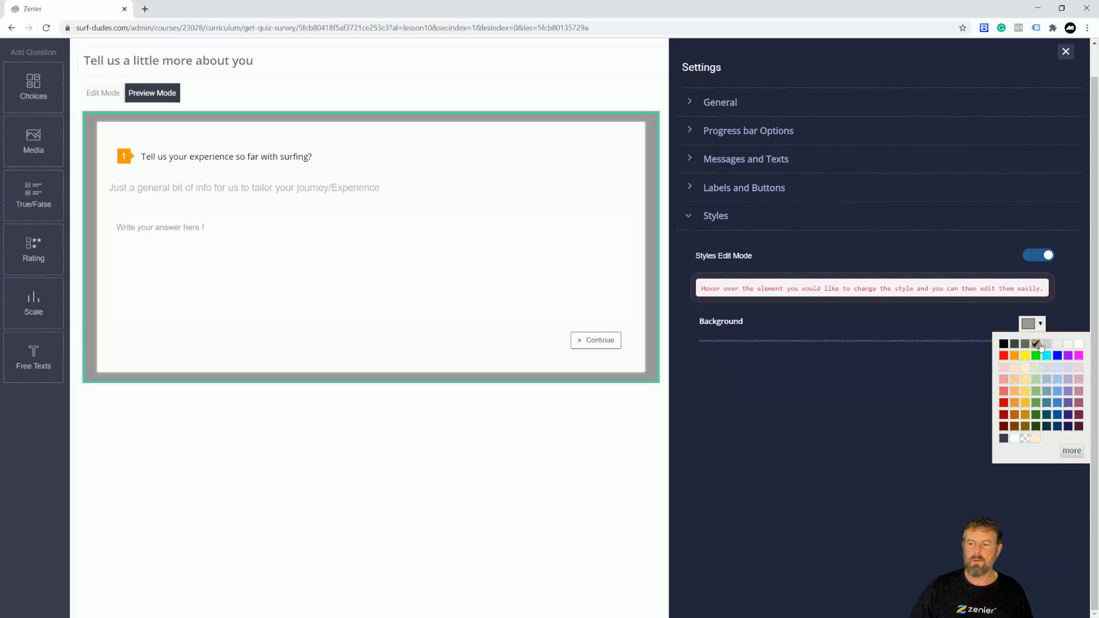
left_click(1080, 345)
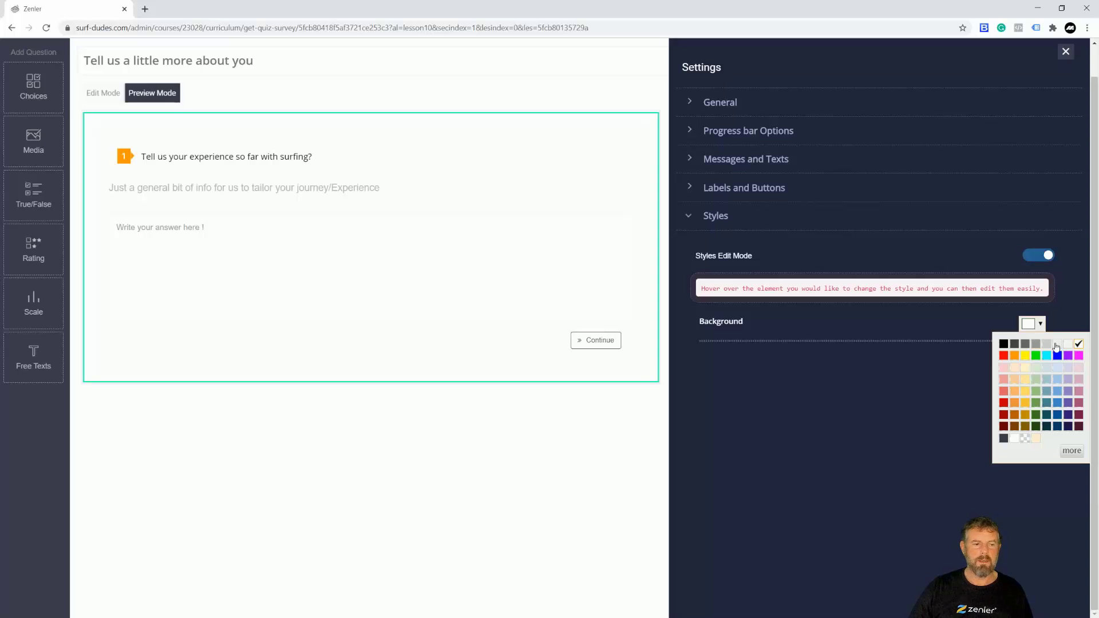
Set the background of the question slide to a very light grey
left_click(102, 308)
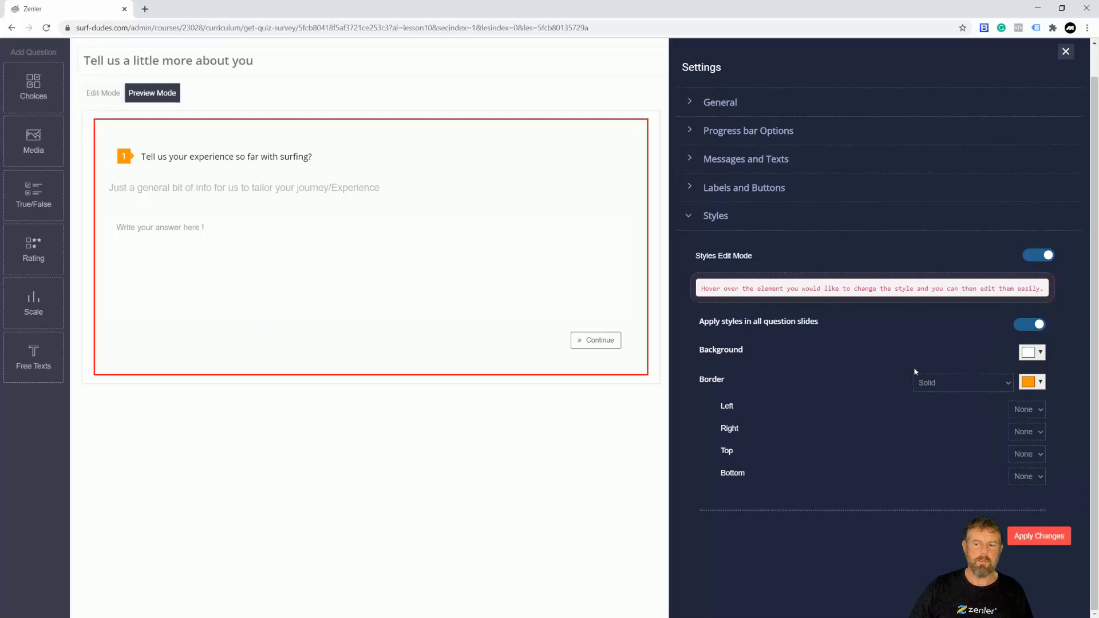
left_click(1031, 353)
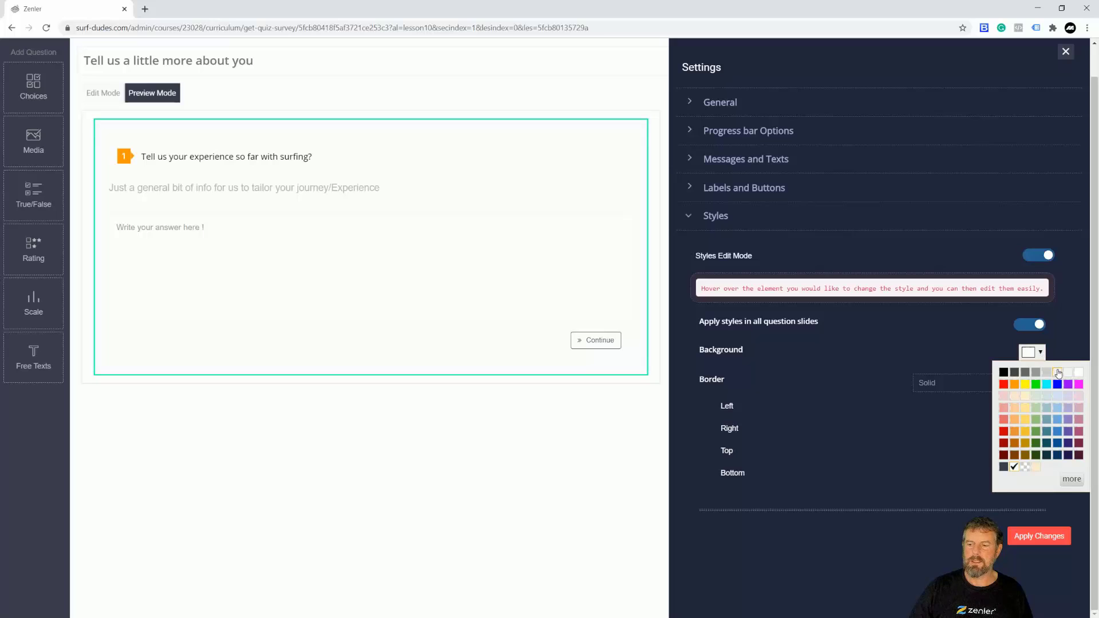
left_click(1068, 374)
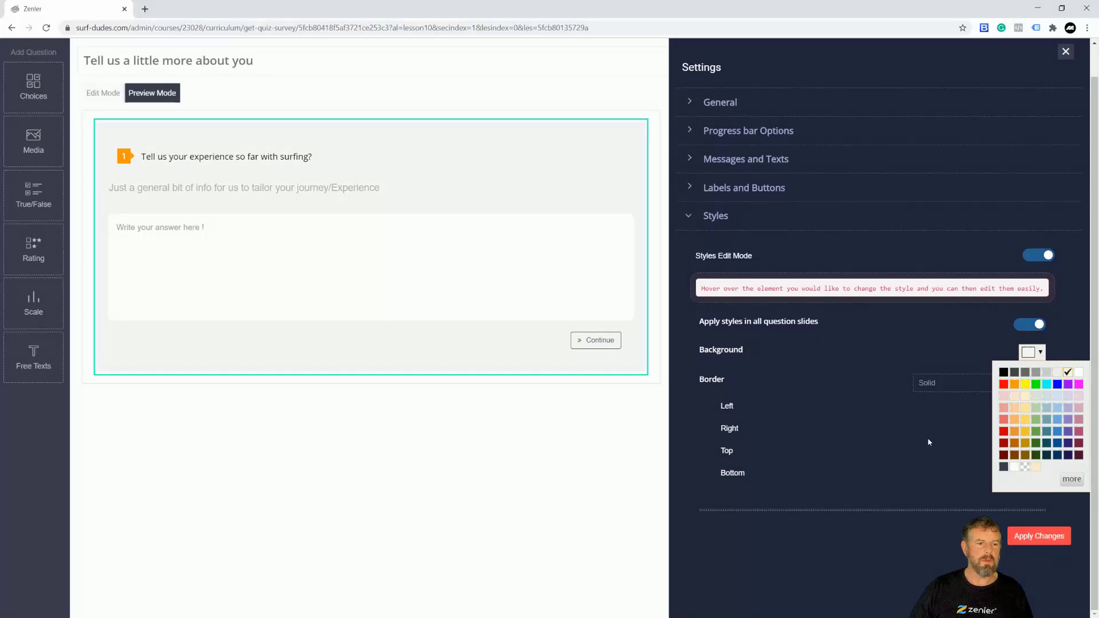
left_click(904, 428)
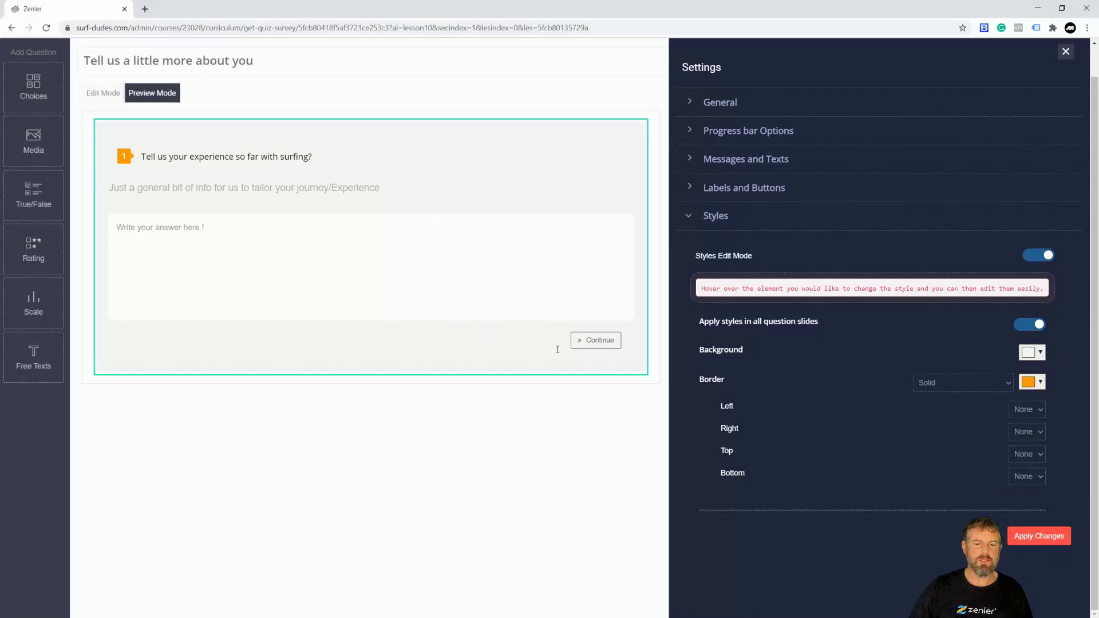
Increase the Continue button's font size to 20
left_click(590, 344)
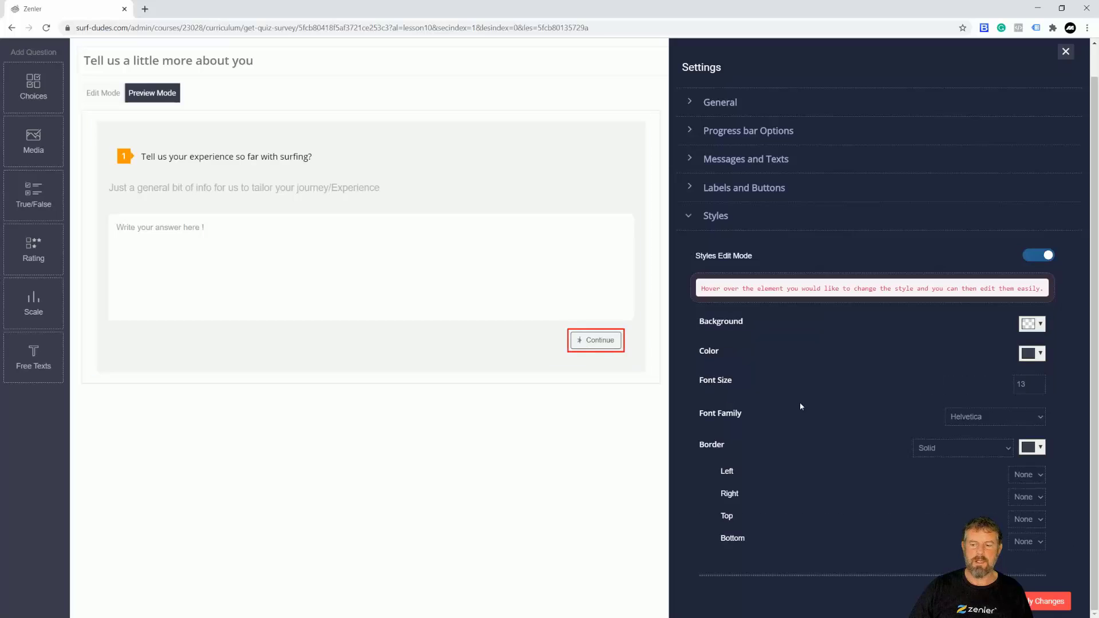
left_click(1039, 382)
left_click(1039, 383)
left_click(1039, 382)
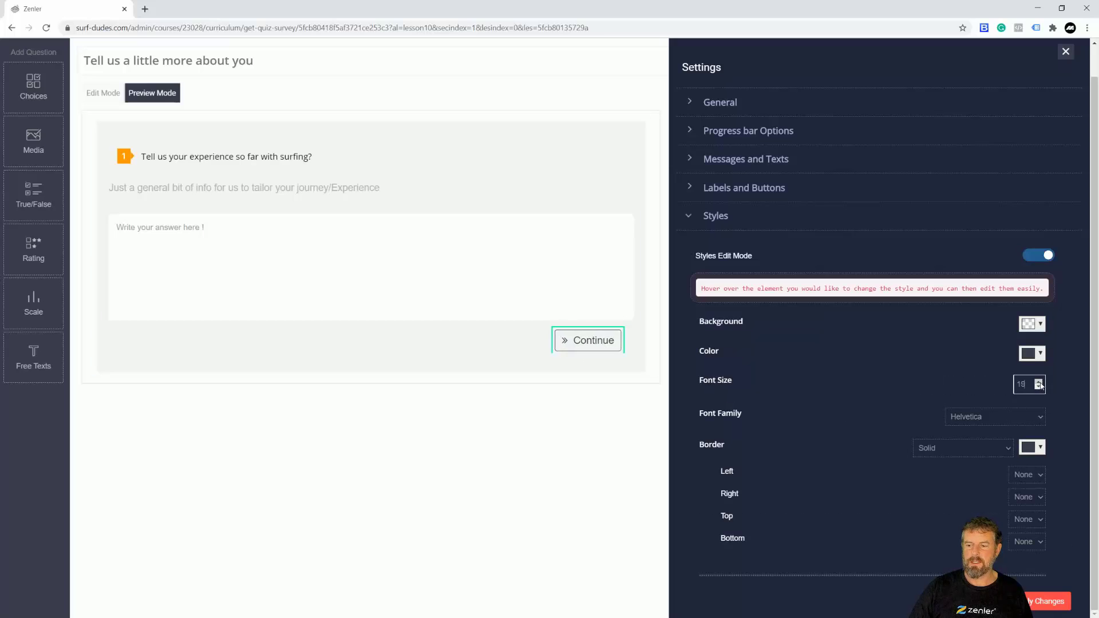
left_click(1038, 383)
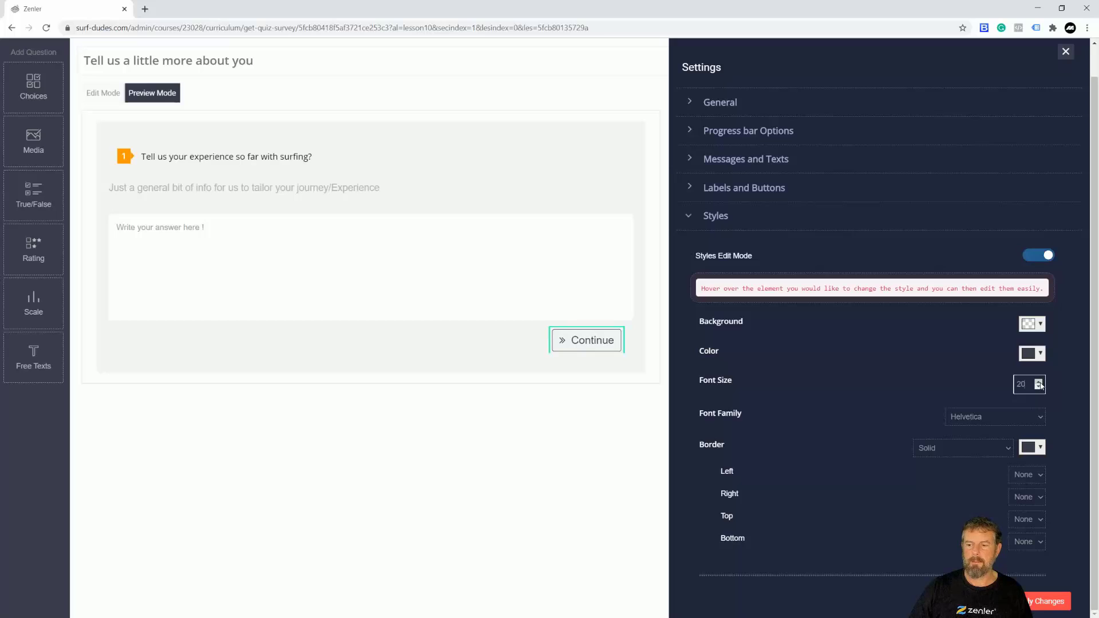
Give the Continue button an orange background with white text and apply the style changes
left_click(1041, 324)
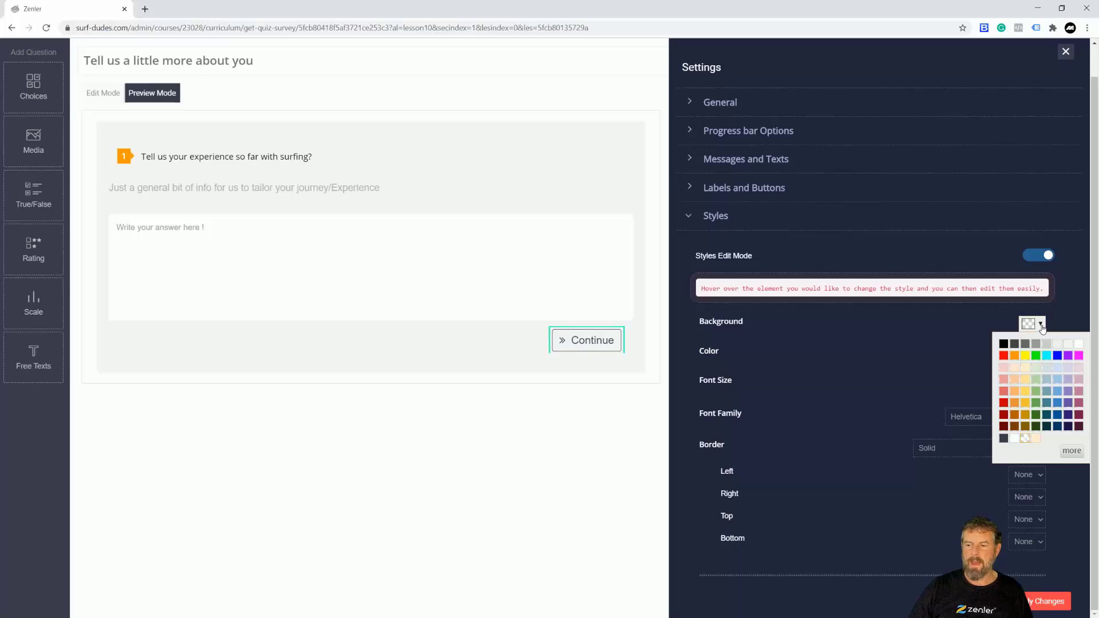
left_click(1016, 358)
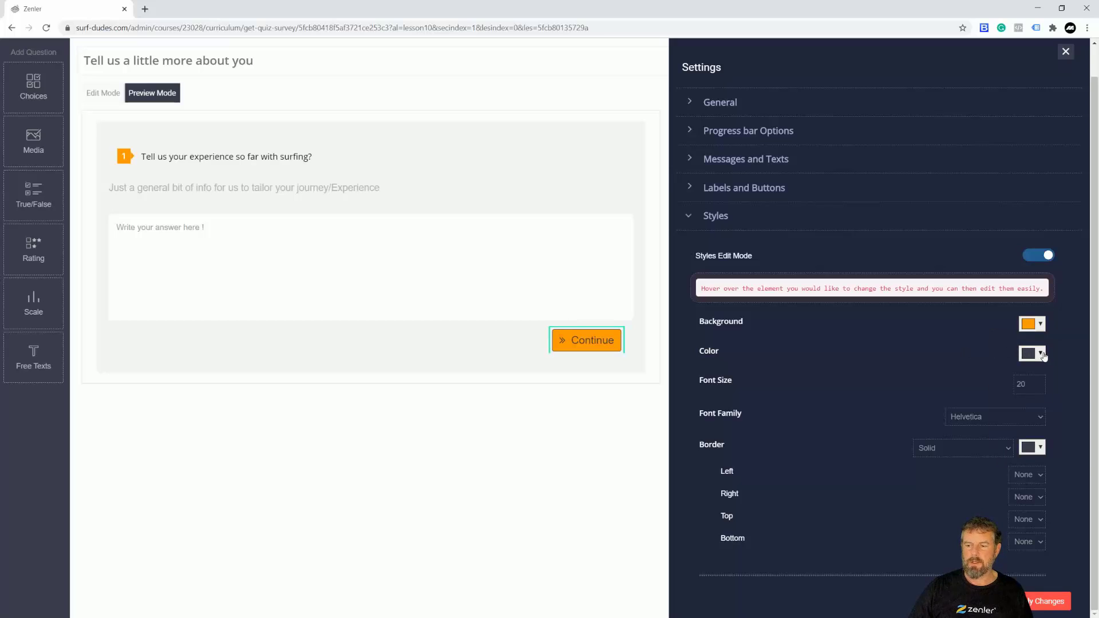
left_click(1041, 354)
left_click(1080, 374)
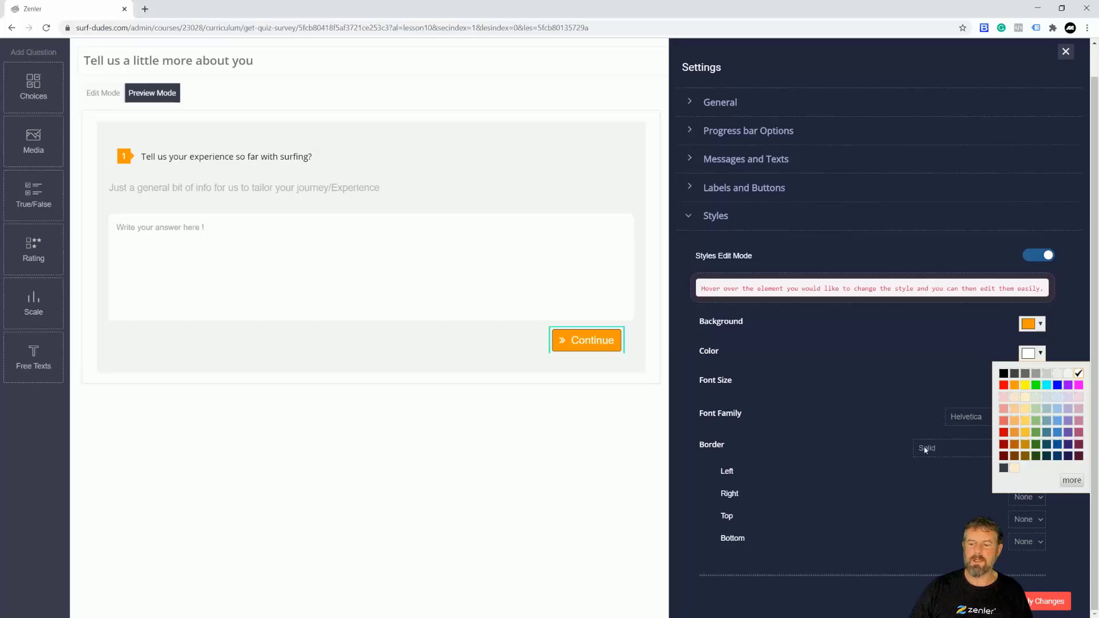
left_click(1037, 599)
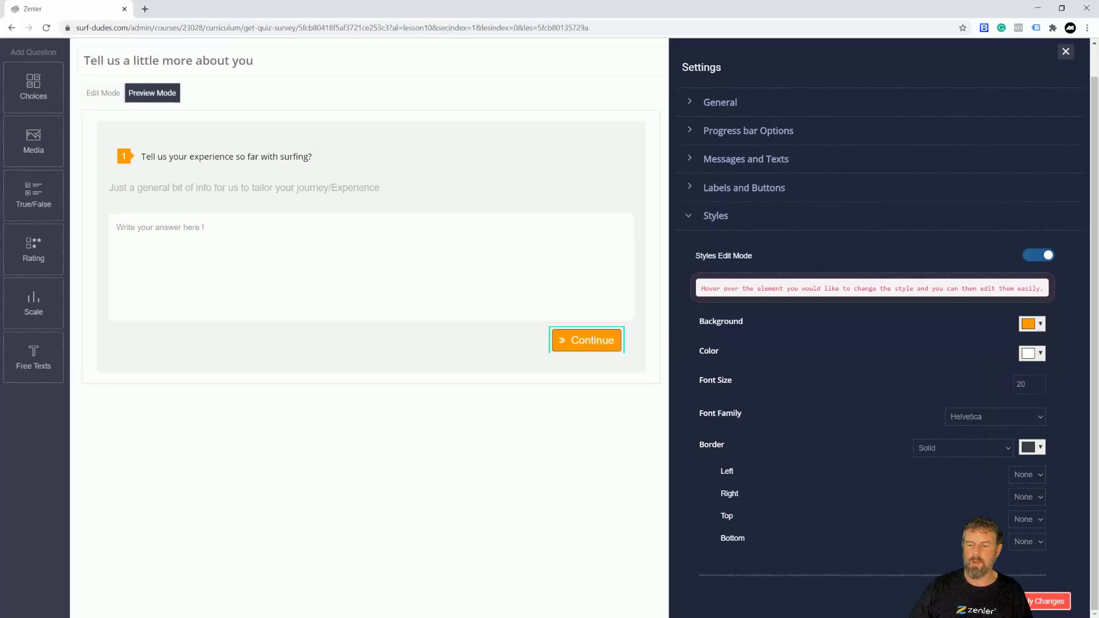
Close the survey settings and check the first question's styling in Preview Mode before returning to Edit Mode
left_click(1065, 51)
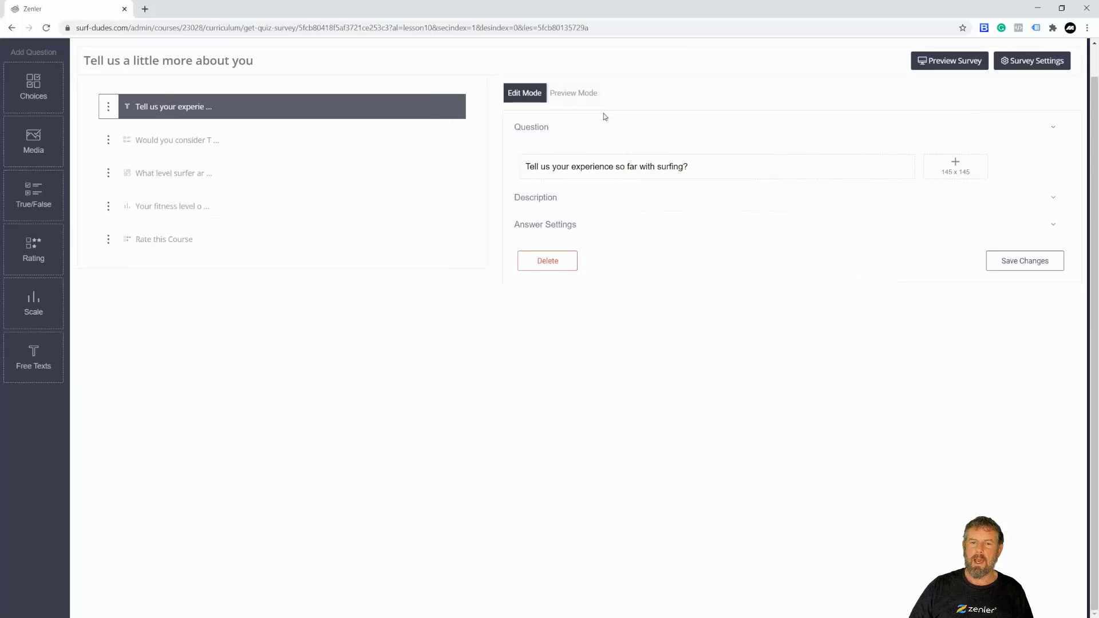
left_click(571, 95)
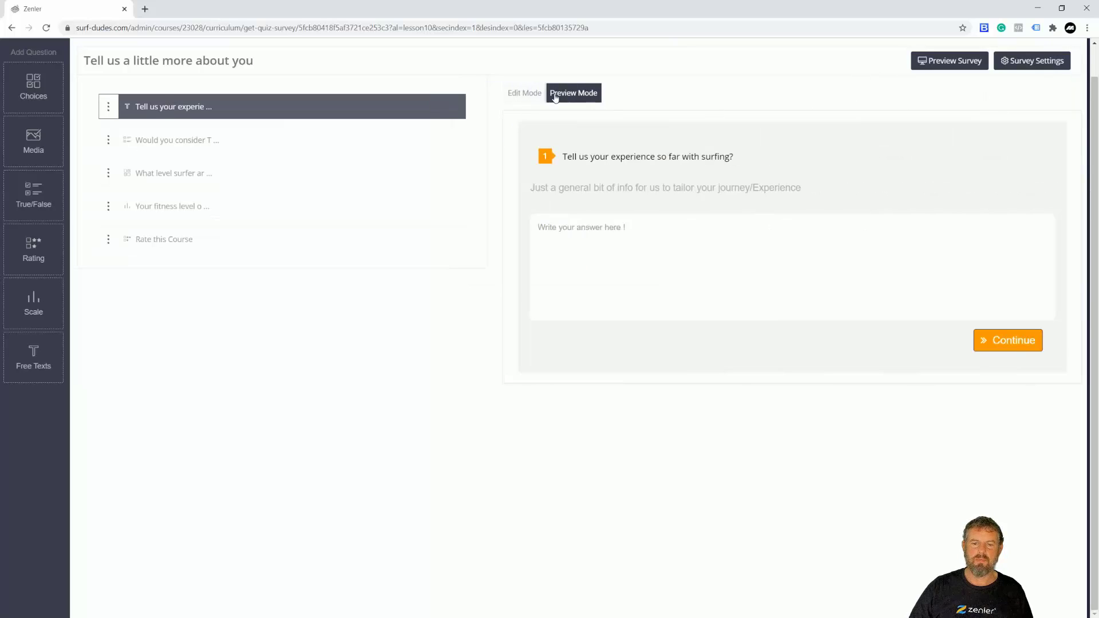
left_click(526, 93)
Start the full survey preview and answer the surfing experience question with placeholder text
left_click(940, 69)
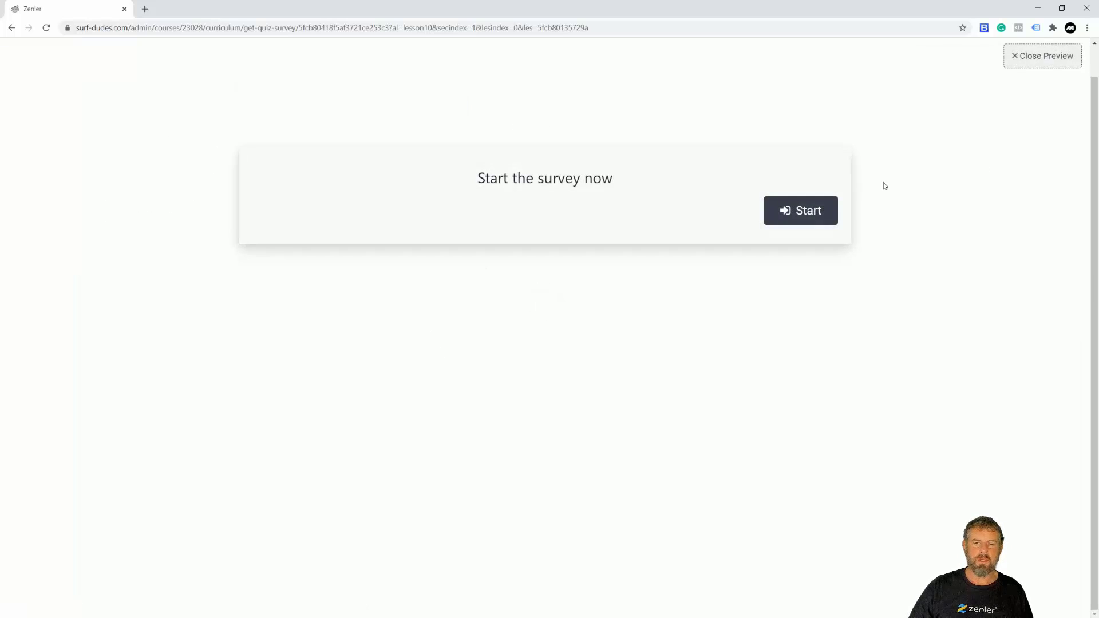
left_click(807, 215)
type("gjhgjd ghgh  ghgj")
left_click(799, 311)
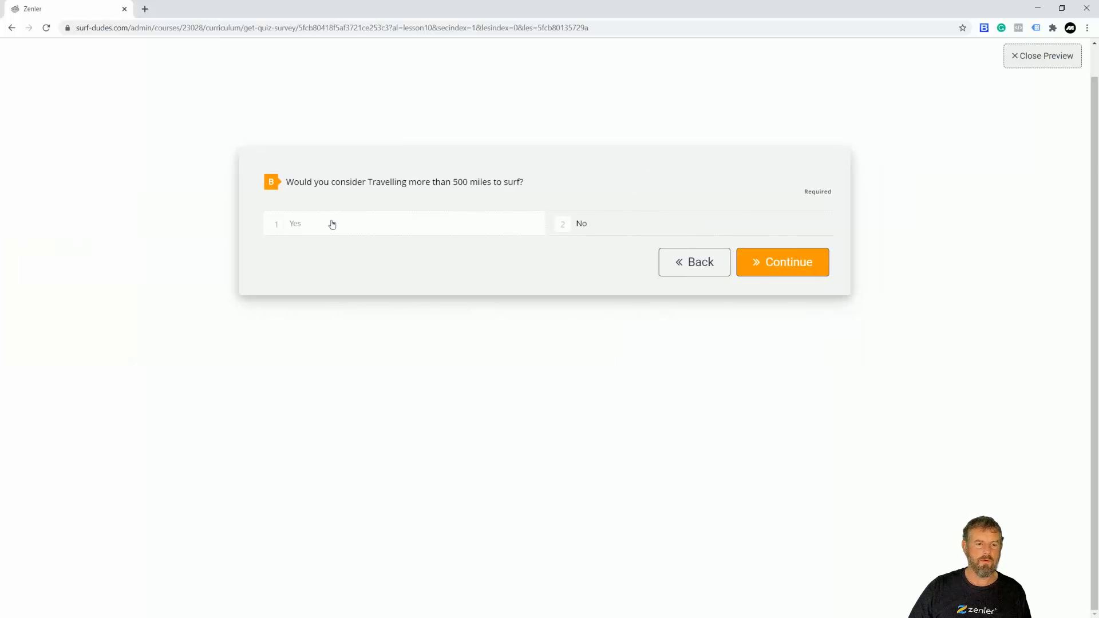
Answer Yes to travelling more than 500 miles and choose Intermediate as the surfer level in the preview
left_click(369, 228)
left_click(795, 270)
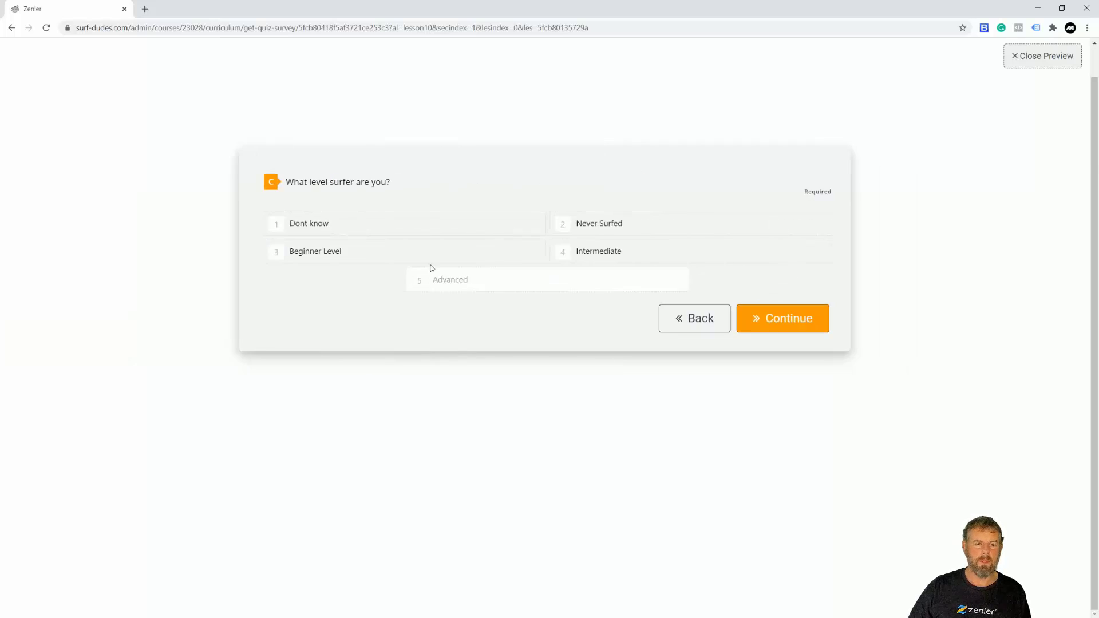
left_click(615, 254)
left_click(783, 332)
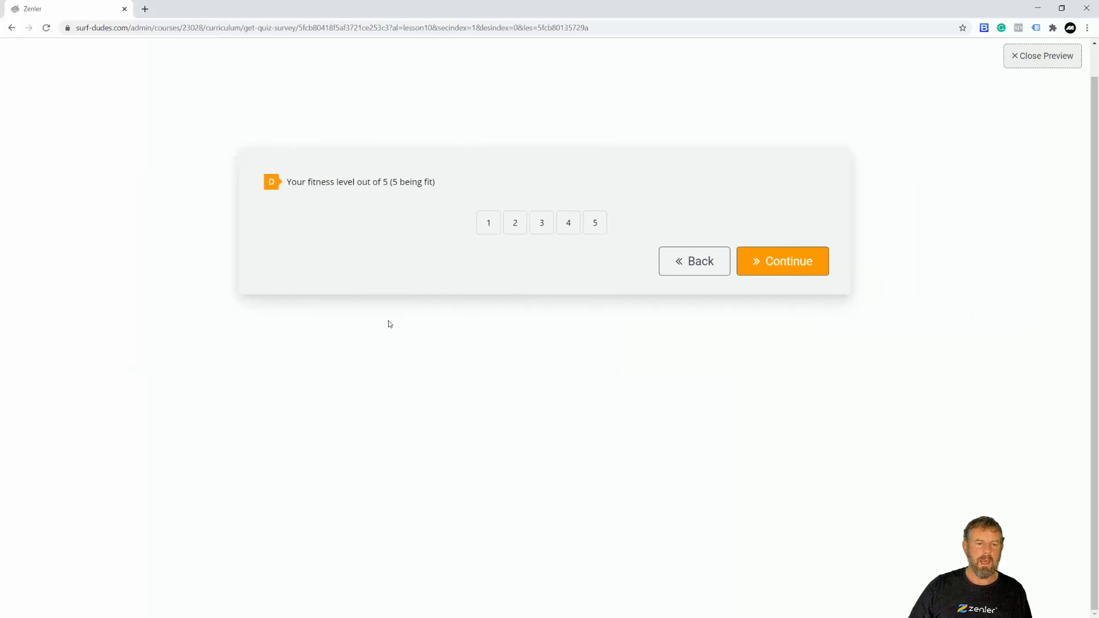
Answer the fitness level question with 4 and continue the preview
left_click(568, 225)
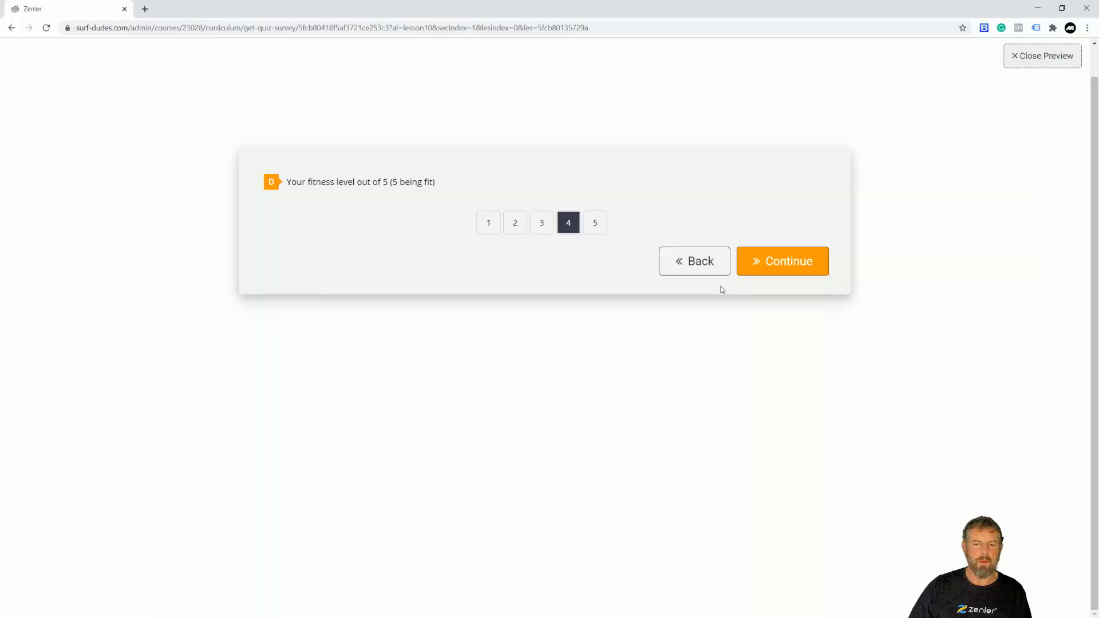
left_click(547, 229)
left_click(568, 226)
left_click(807, 263)
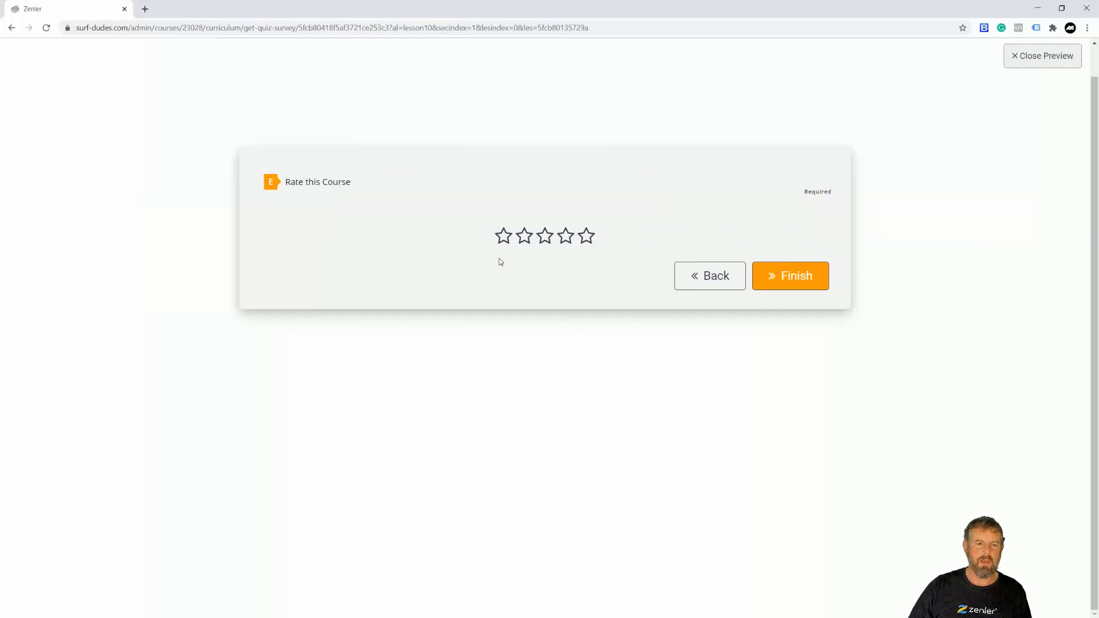
Give the course a five-star rating, finish the questions, and close the survey preview
left_click(587, 236)
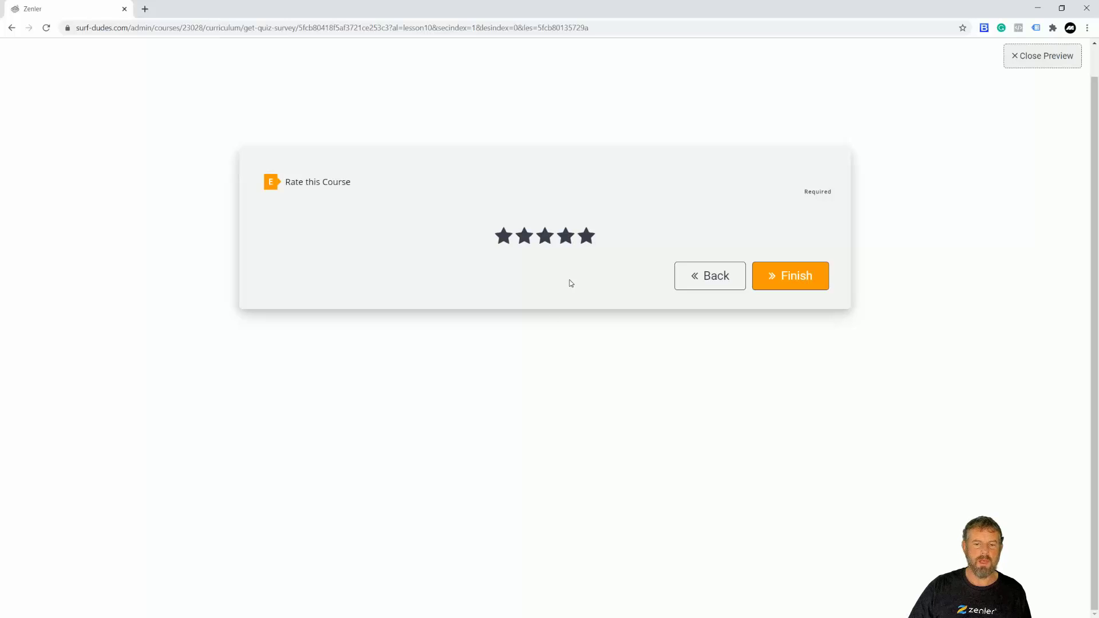
left_click(786, 282)
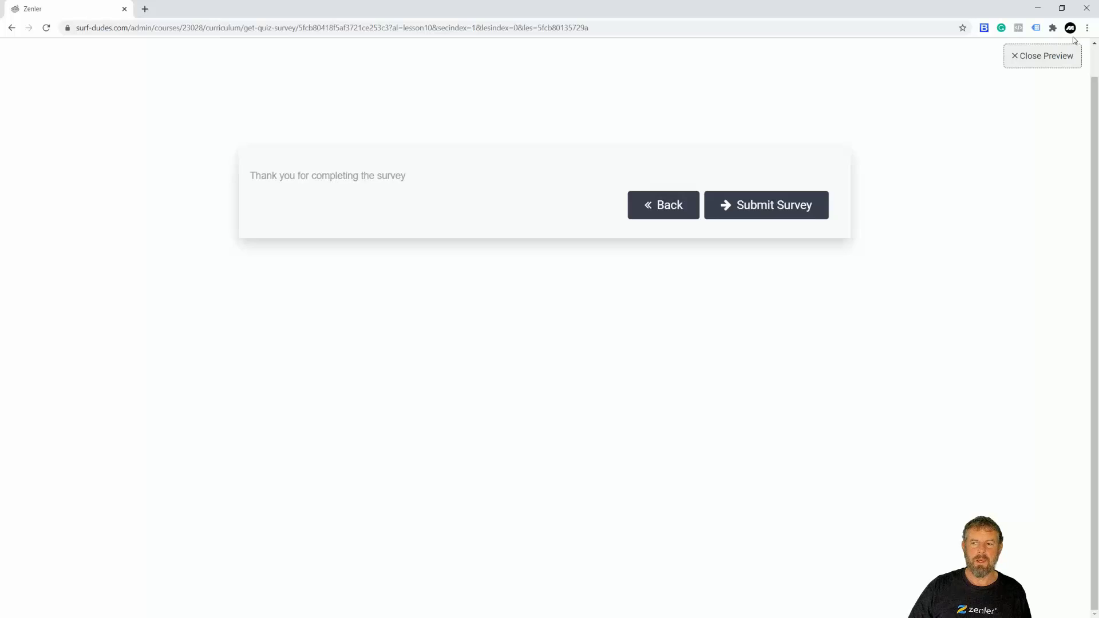
left_click(1040, 64)
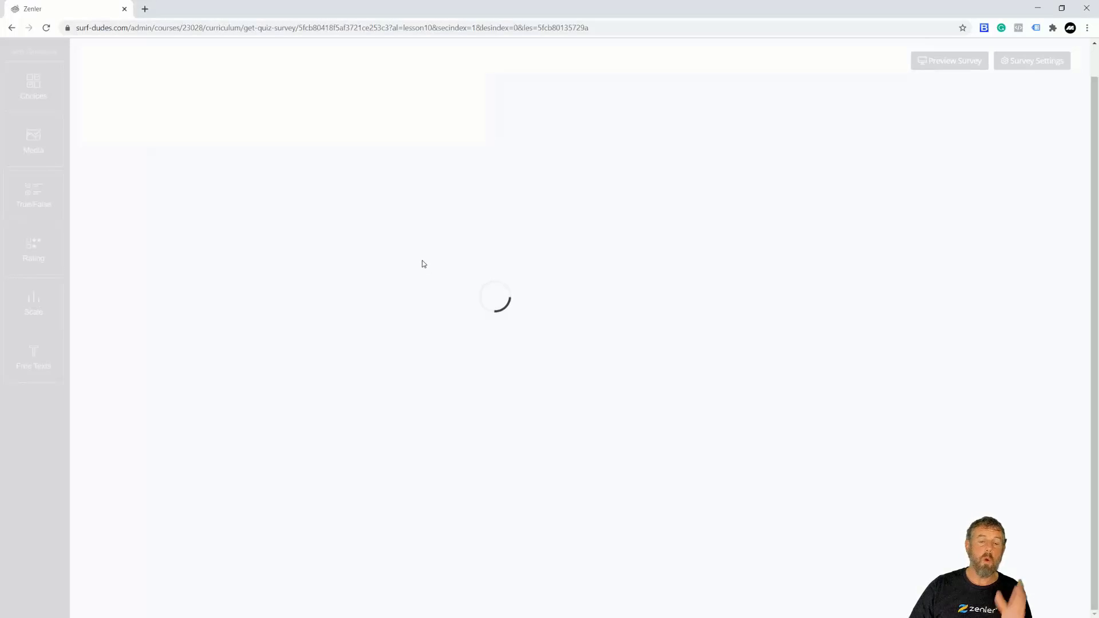
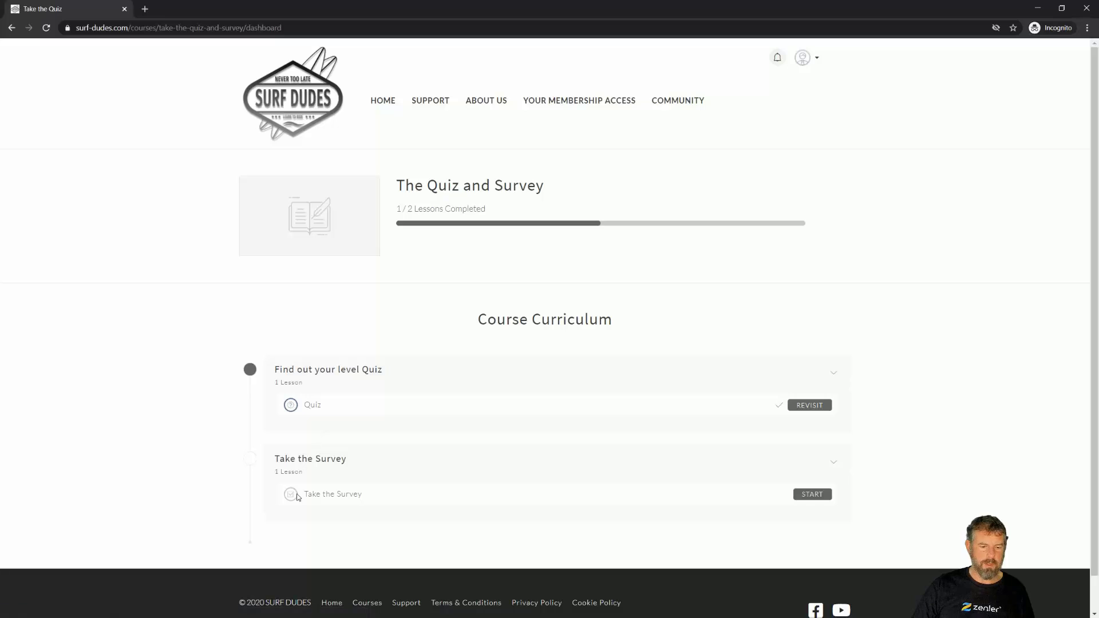
Start the Take the Survey lesson and answer the experience question with "I Have been surfing for Five to six years and have mastered up to Intermediate level."
left_click(810, 494)
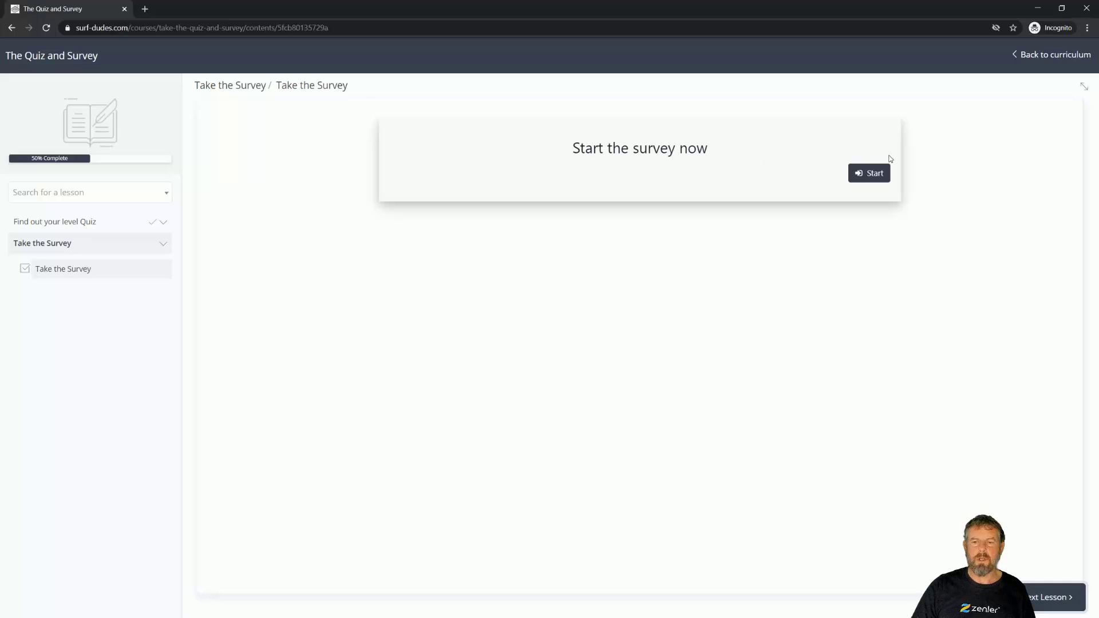
left_click(869, 178)
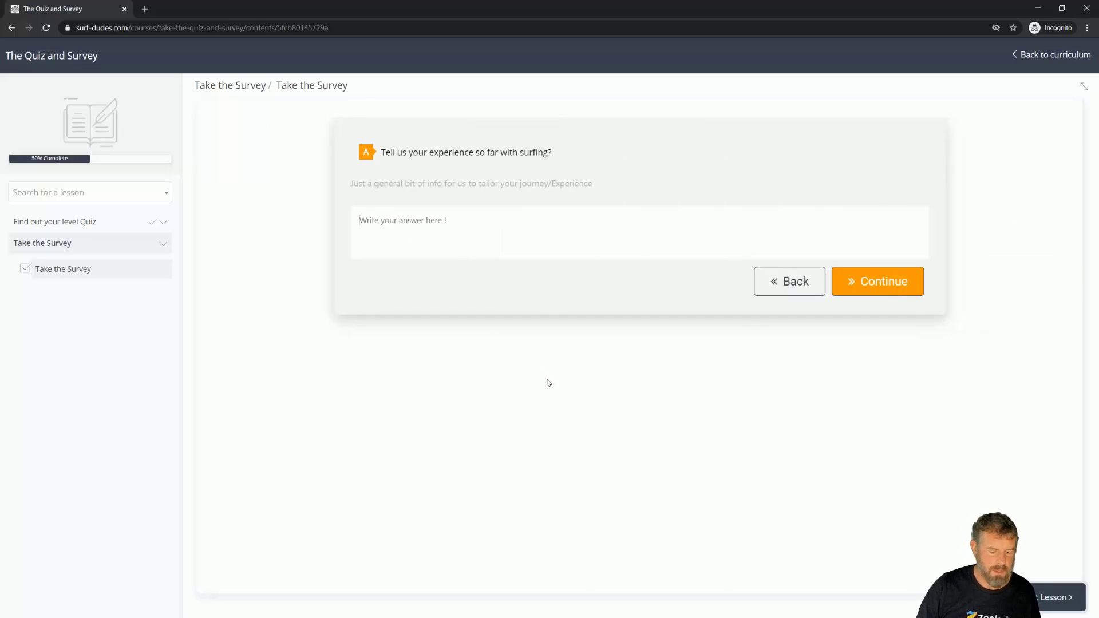
type("S")
key("BackSpace")
type("I")
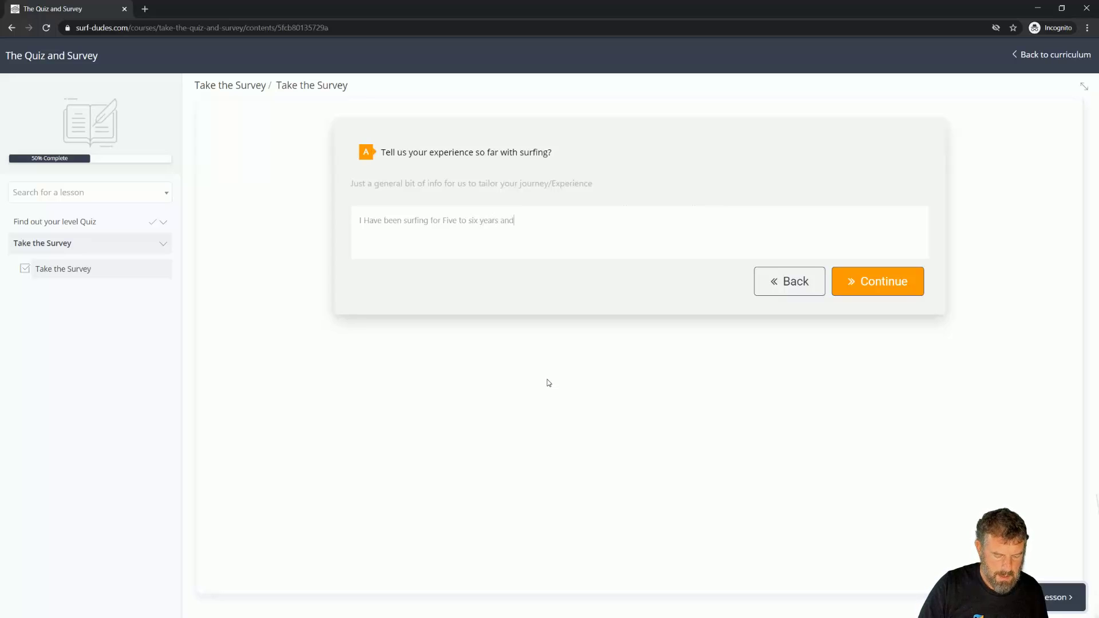
type("mastered up t")
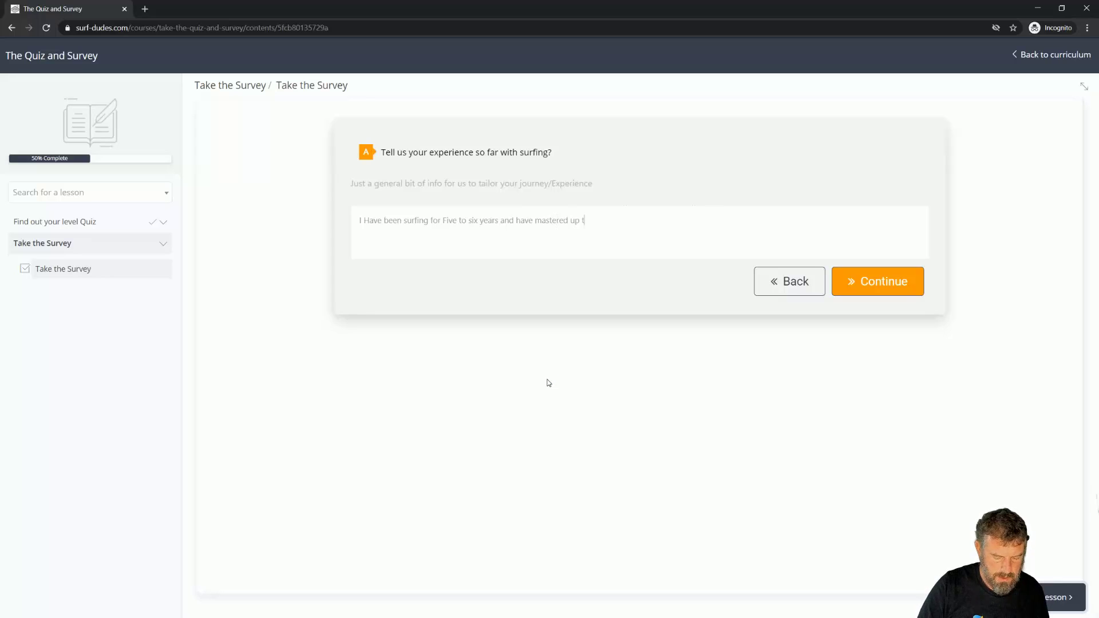
type("o Intermediate level.")
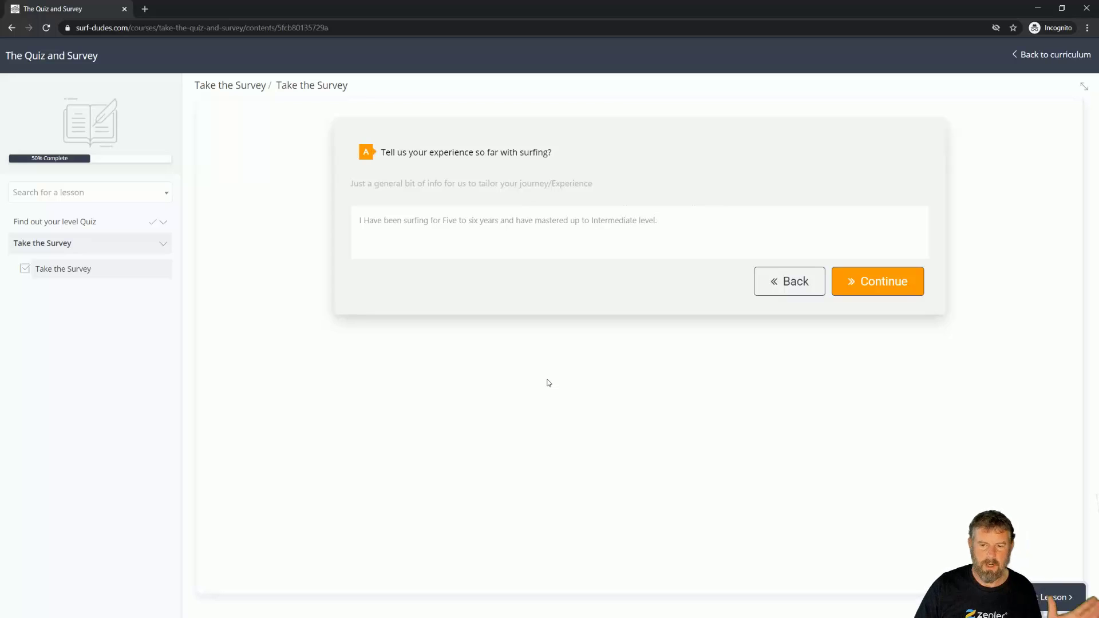
left_click(864, 295)
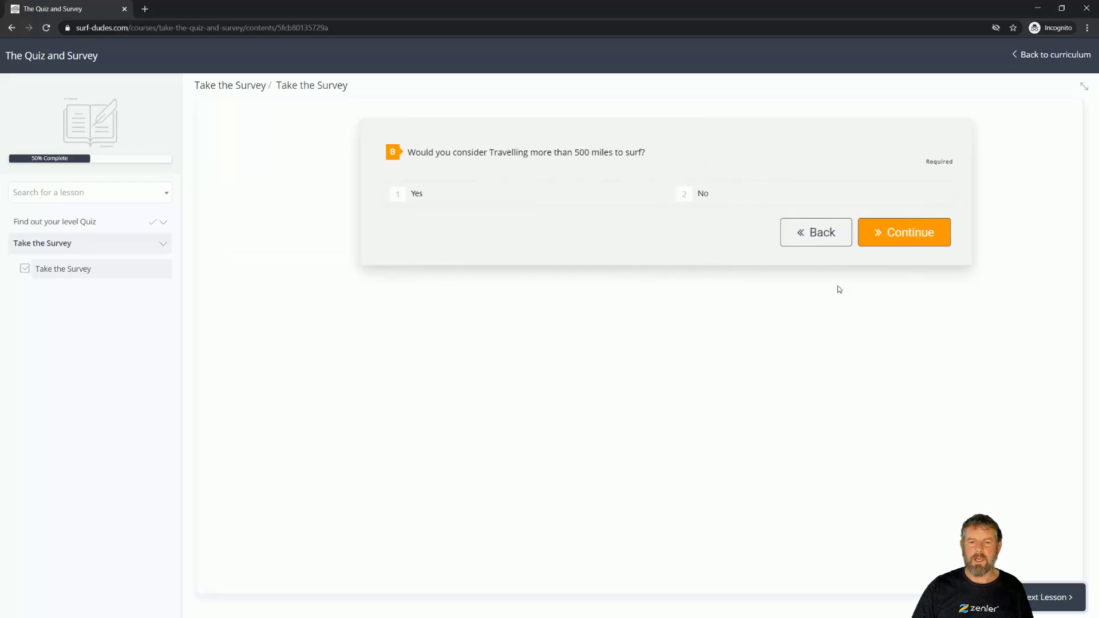
Answer Yes to travelling more than 500 miles, choose Intermediate as the surfer level, and answer 4 for fitness level
left_click(497, 201)
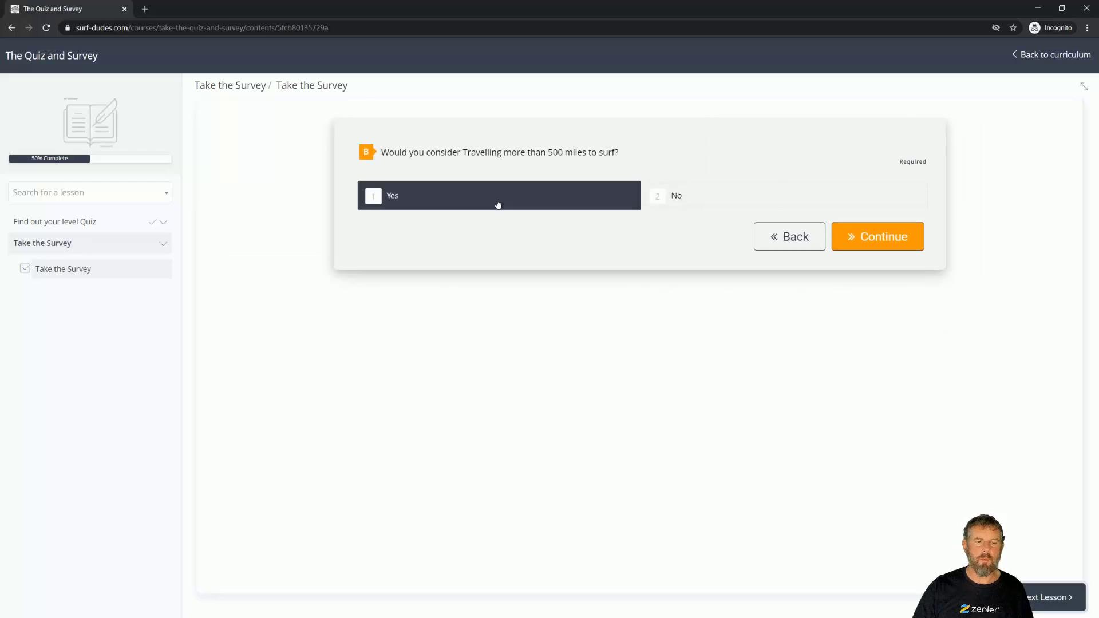
left_click(884, 245)
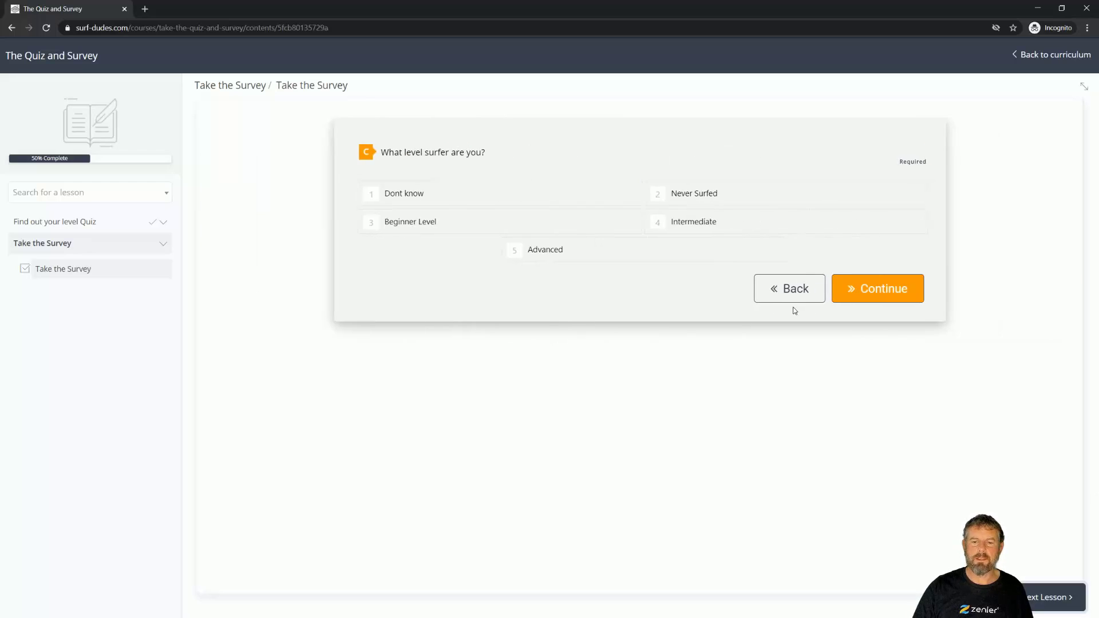
left_click(723, 222)
left_click(856, 293)
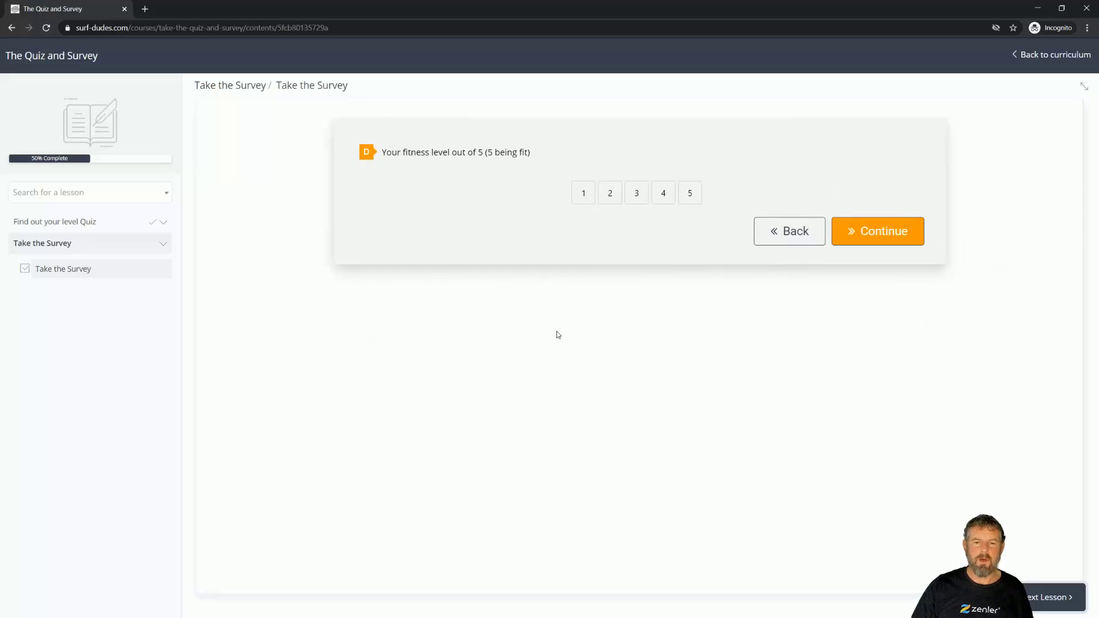
left_click(661, 201)
left_click(878, 235)
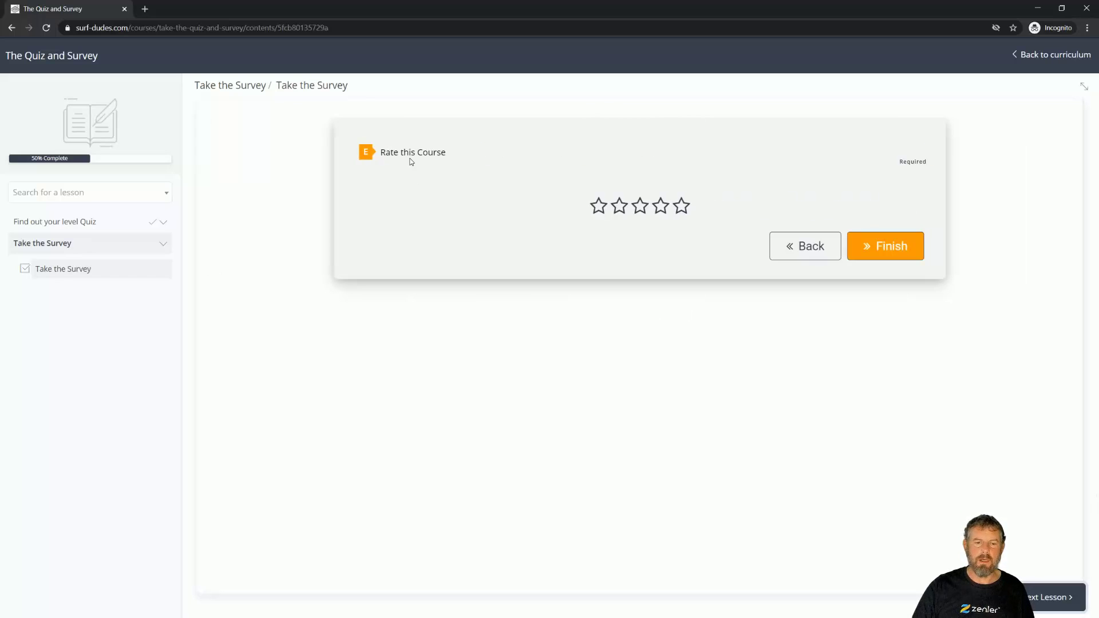
Rate the course five stars and finish the survey
left_click(681, 207)
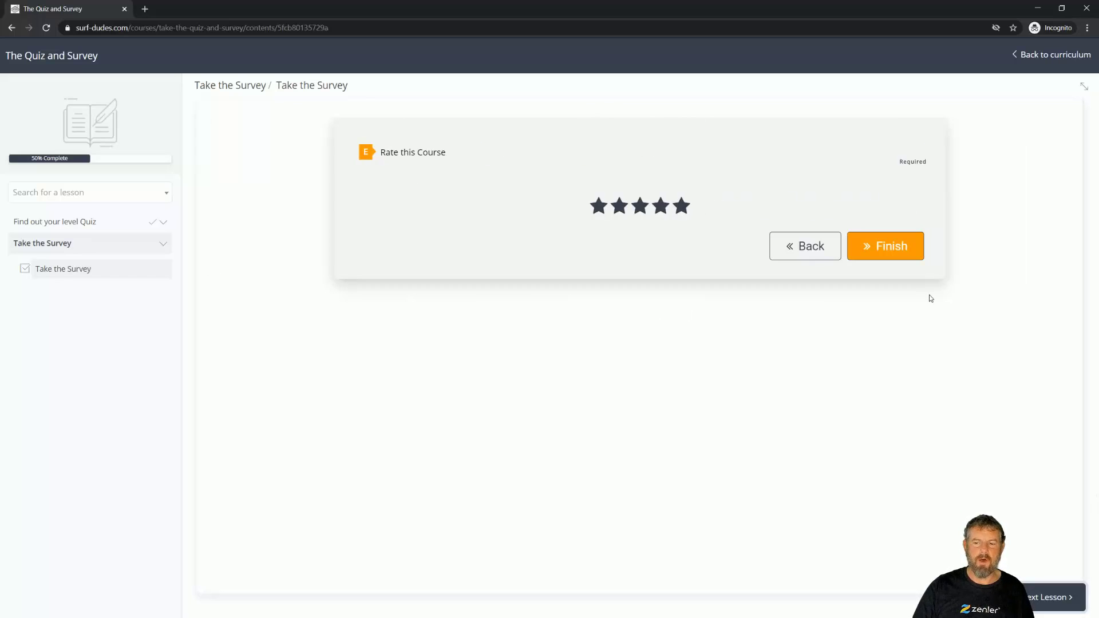
left_click(896, 246)
left_click(810, 179)
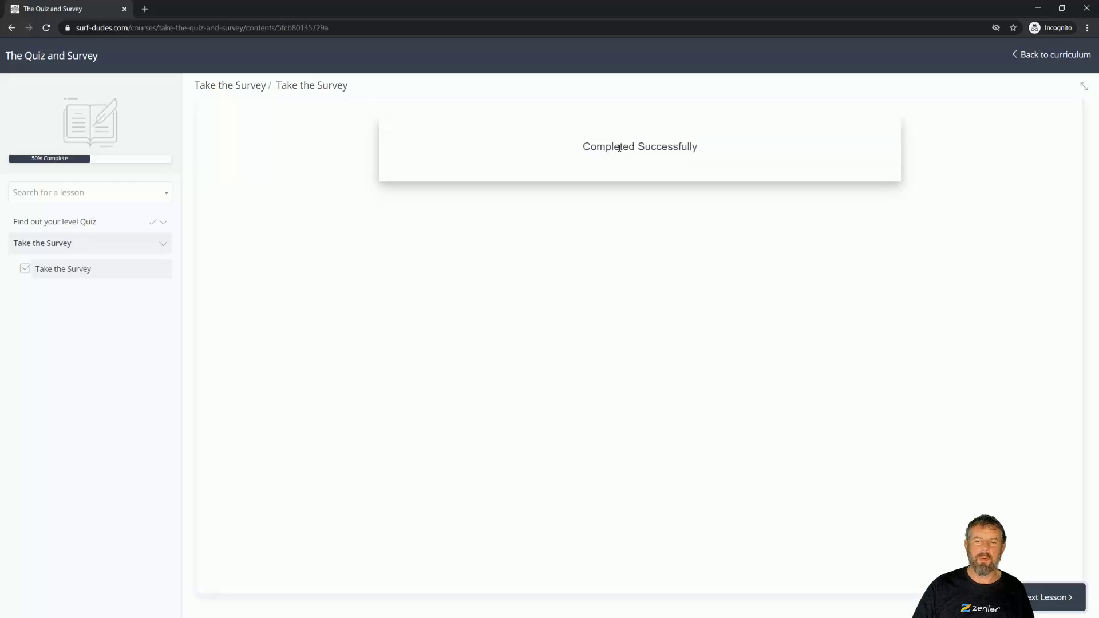
Move on from the finished survey lesson to complete the course, and return to the course curriculum
left_click(1043, 603)
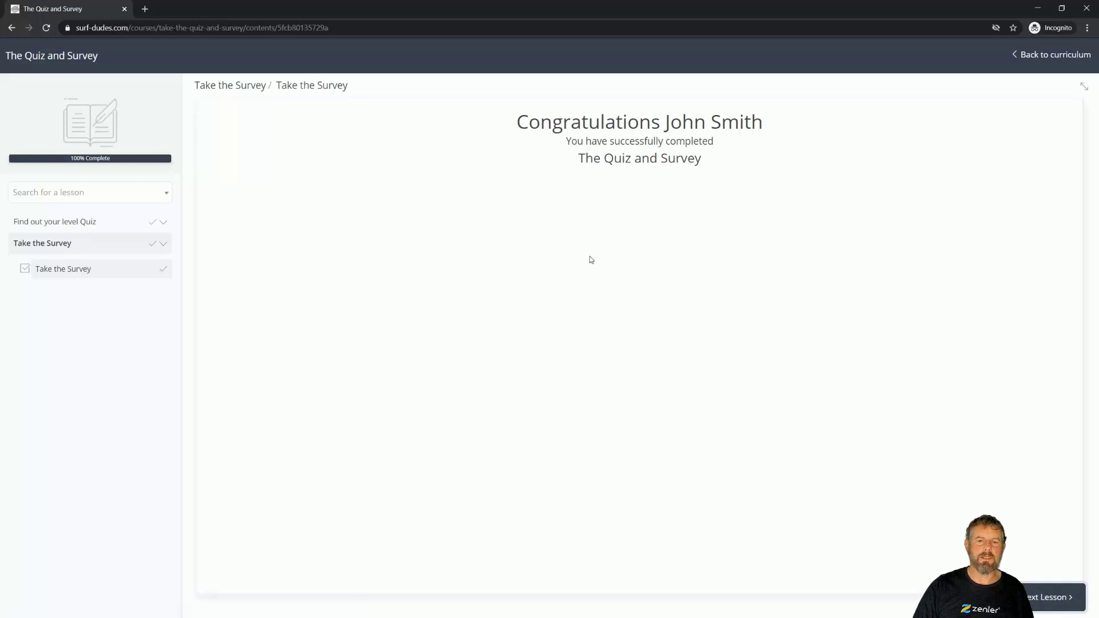
left_click_drag(576, 115, 739, 199)
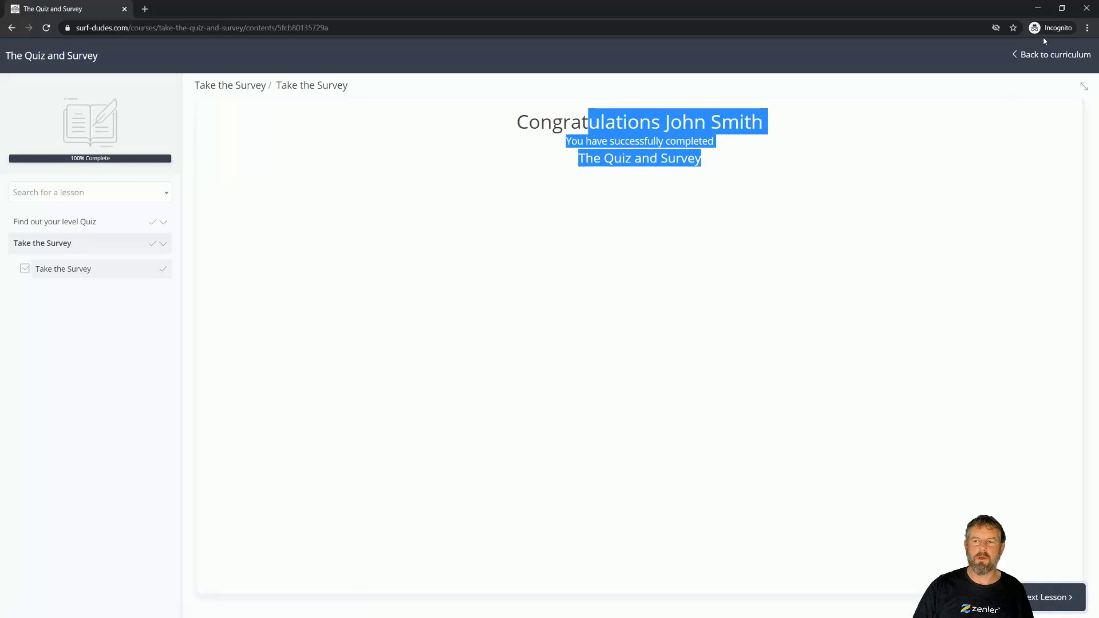
left_click(1030, 54)
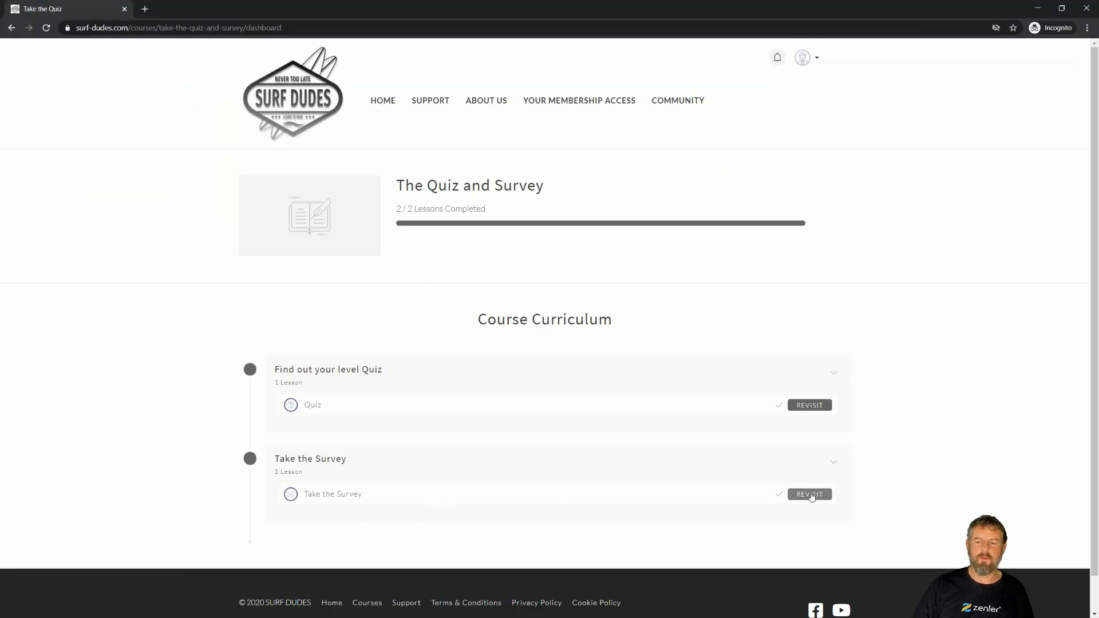
Switch to the Zenler admin window and open the Quiz & Survey report
left_click(1041, 10)
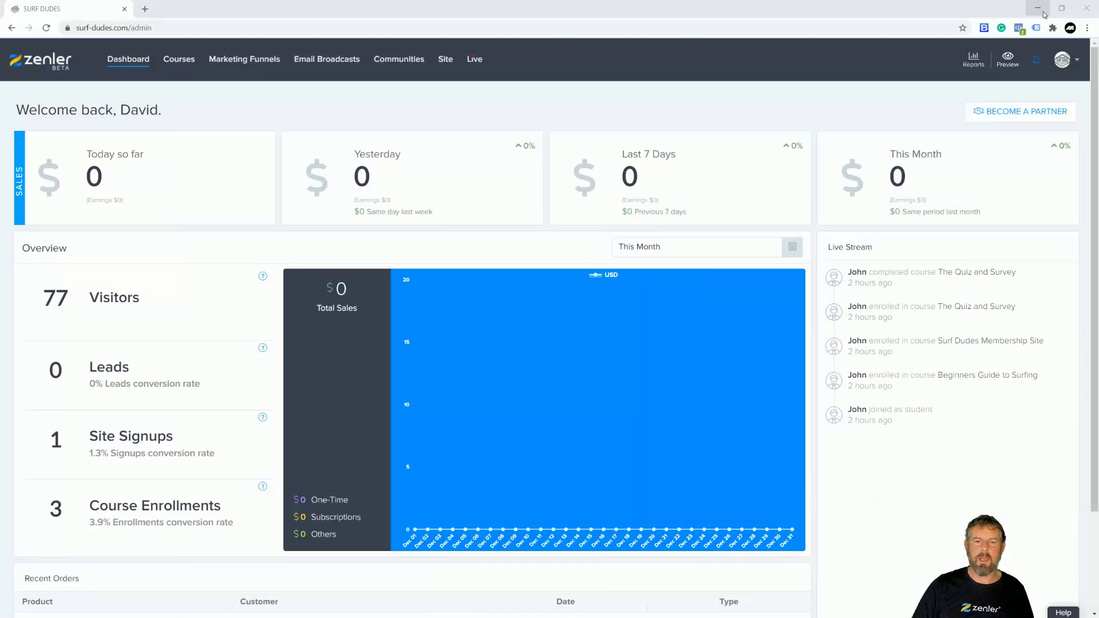
left_click(445, 62)
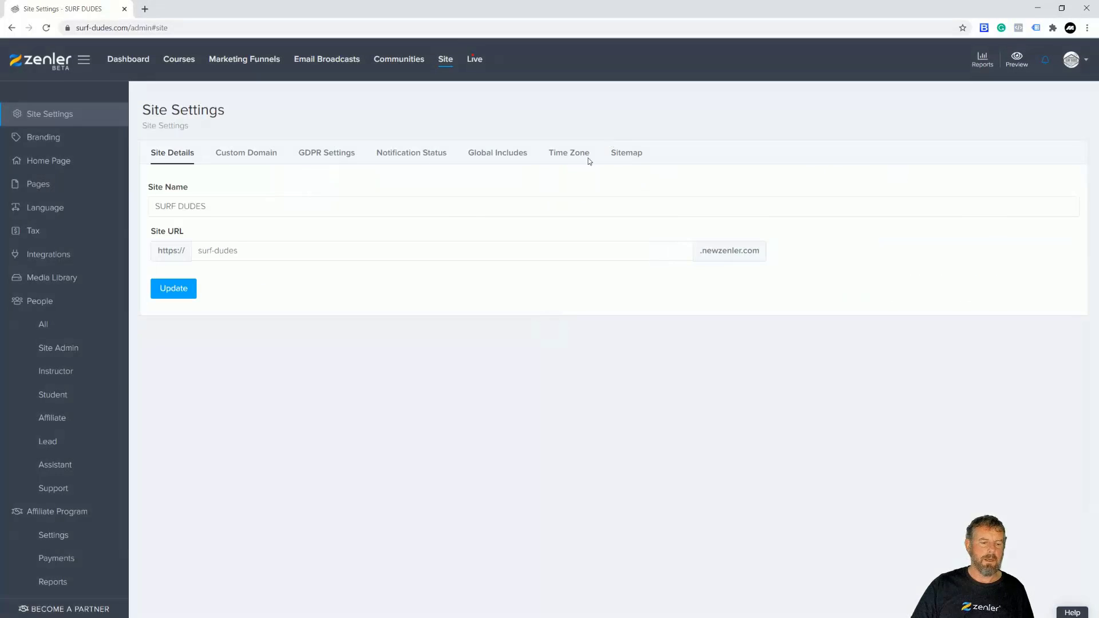
scroll(50, 389, "down", 2)
left_click(51, 537)
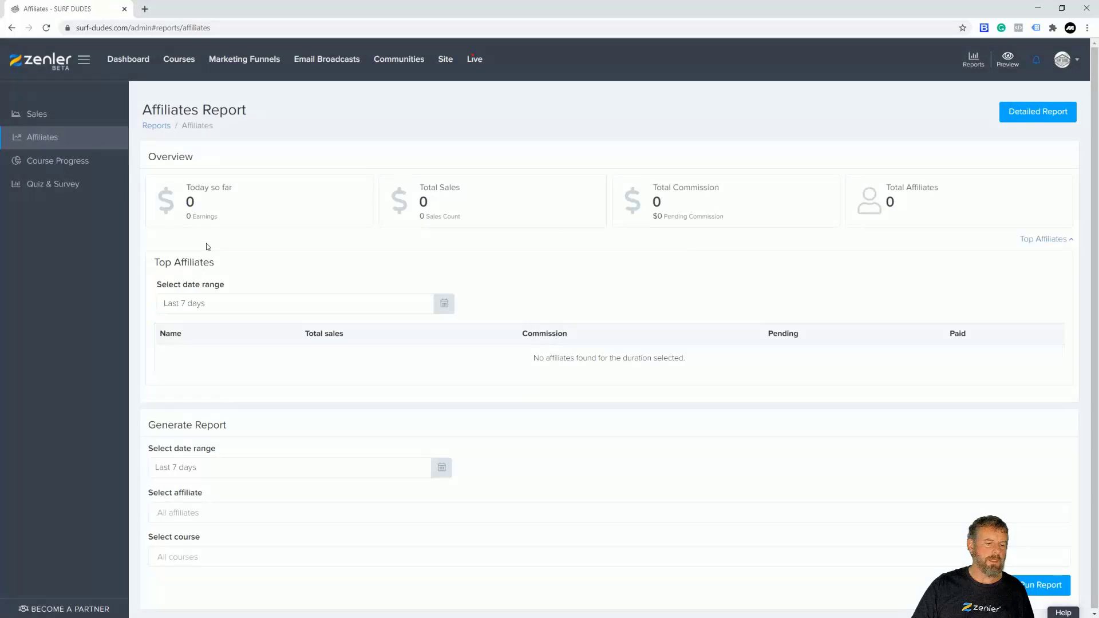
left_click(60, 188)
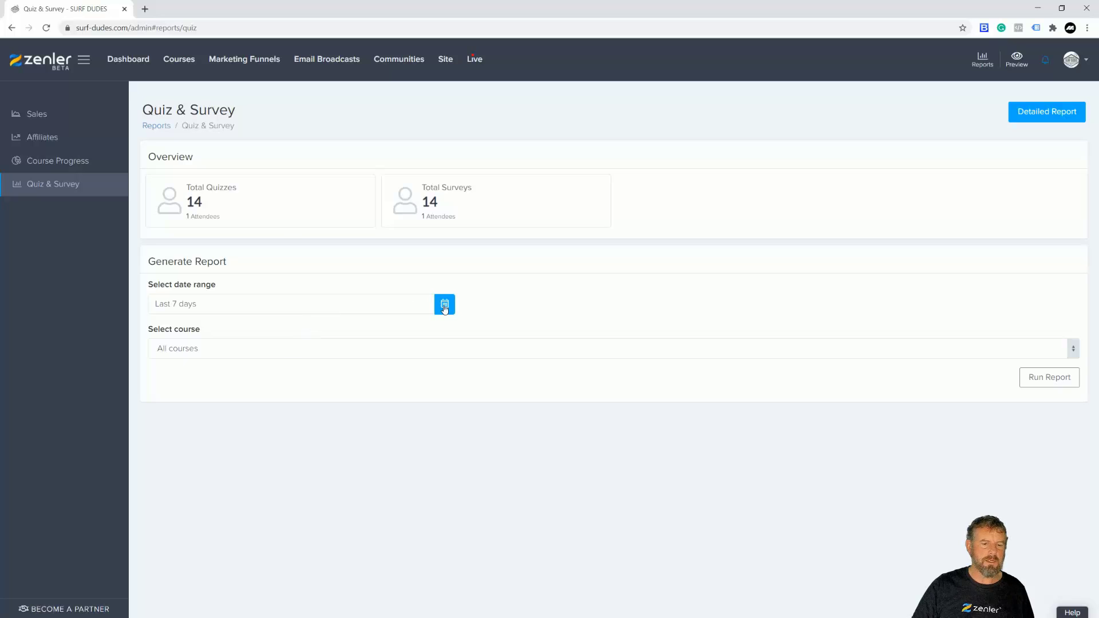
Run the Quiz & Survey report for Today on the course The Quiz and Survey
left_click(249, 311)
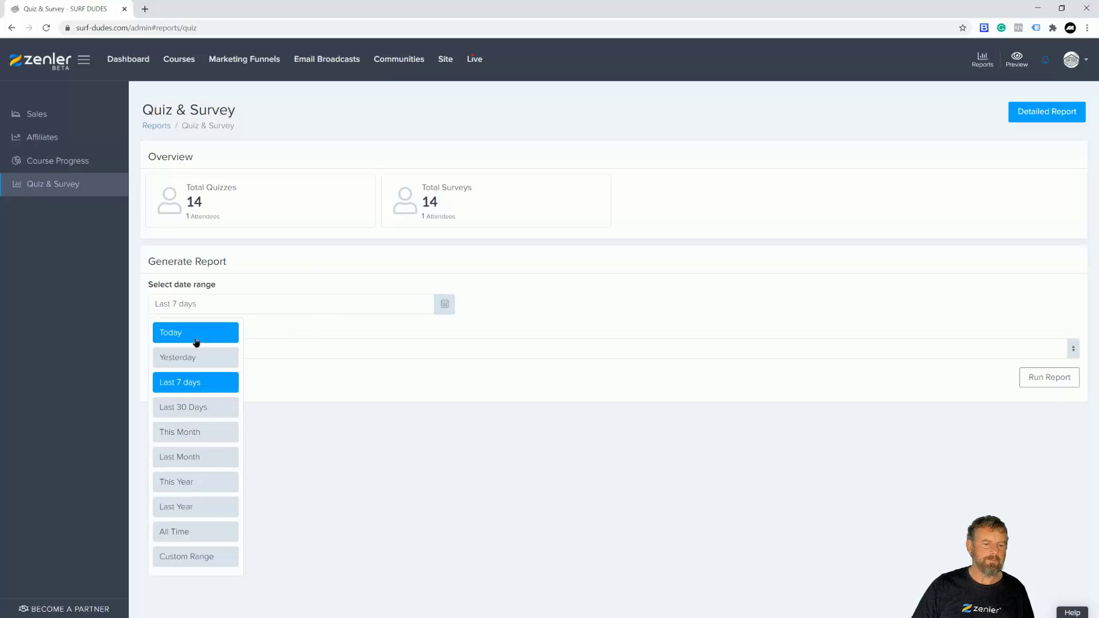
left_click(195, 342)
left_click(232, 354)
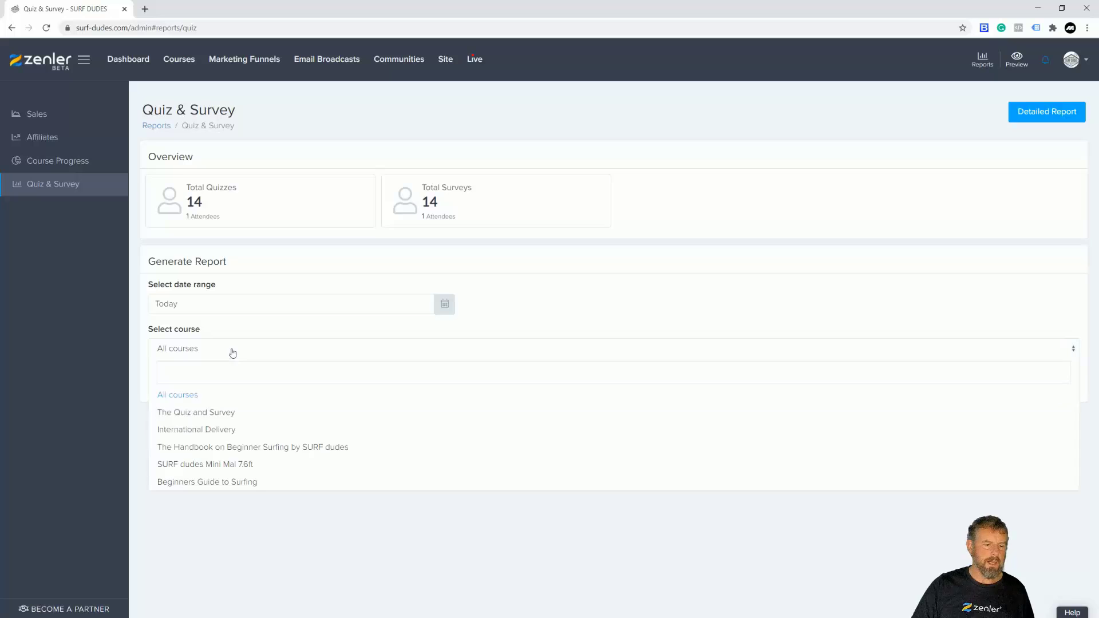
left_click(180, 416)
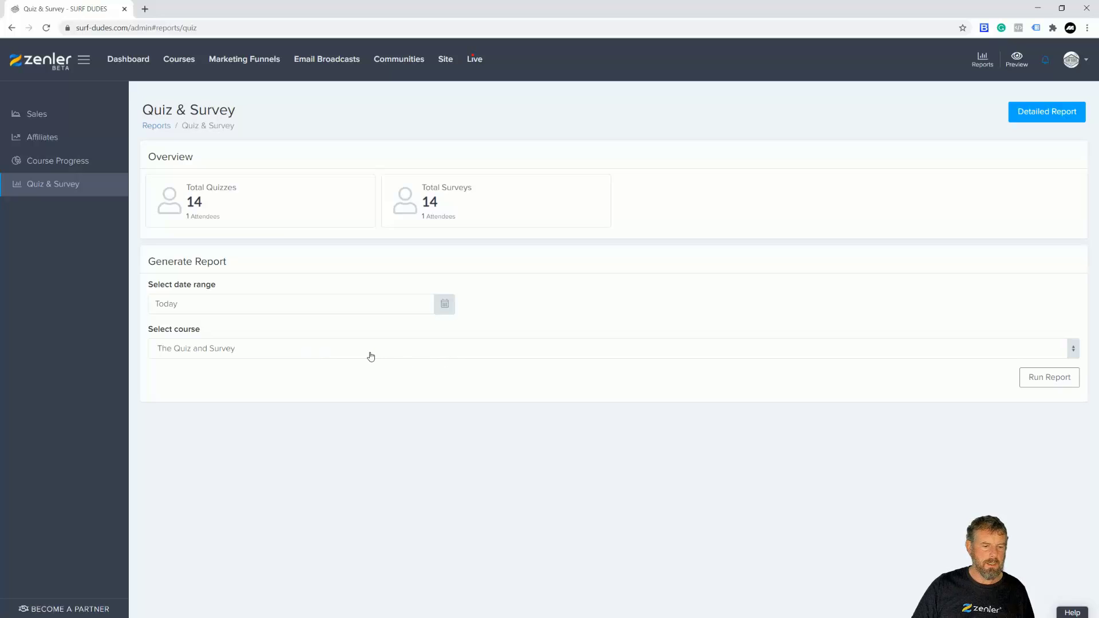
left_click(511, 354)
left_click(564, 319)
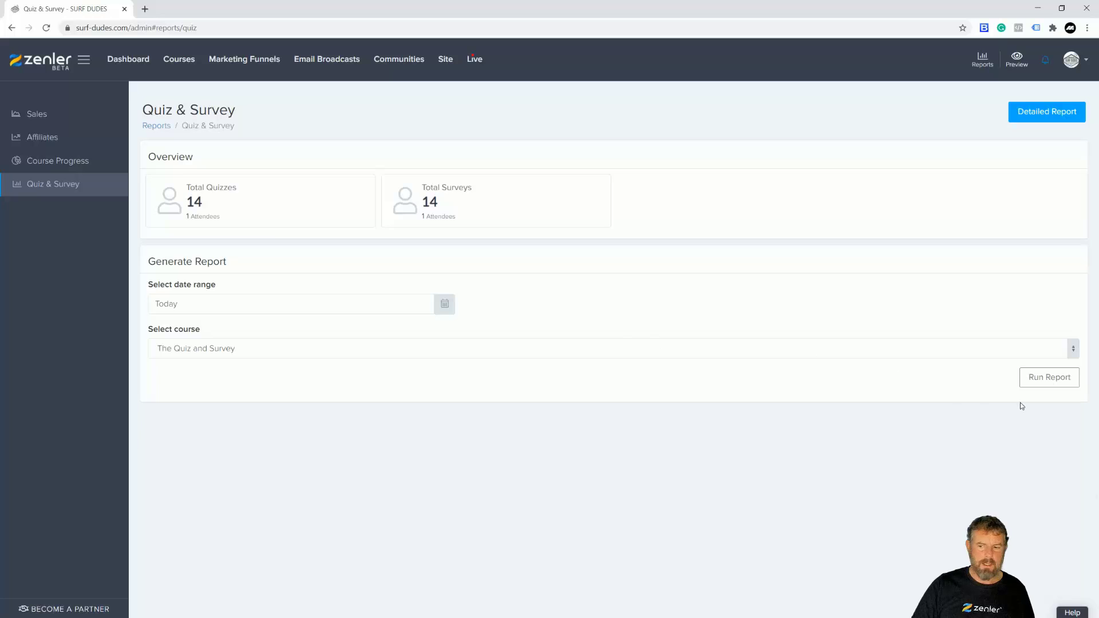
left_click(1048, 379)
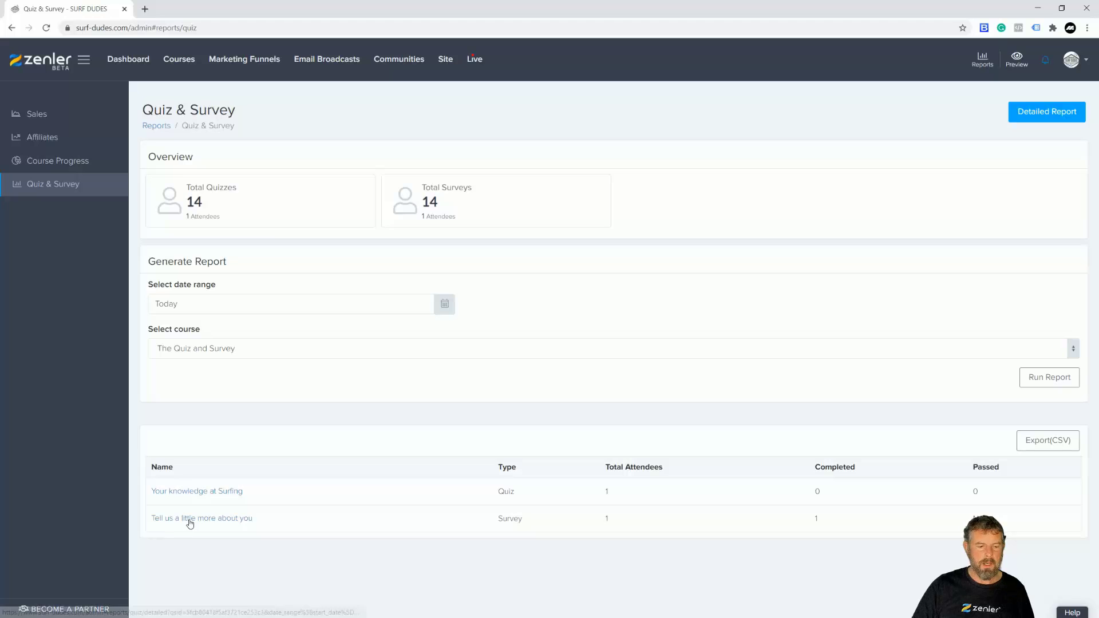
Open the detailed report of the survey "Tell us a little more about you" and review the answers to the first three questions
left_click(218, 518)
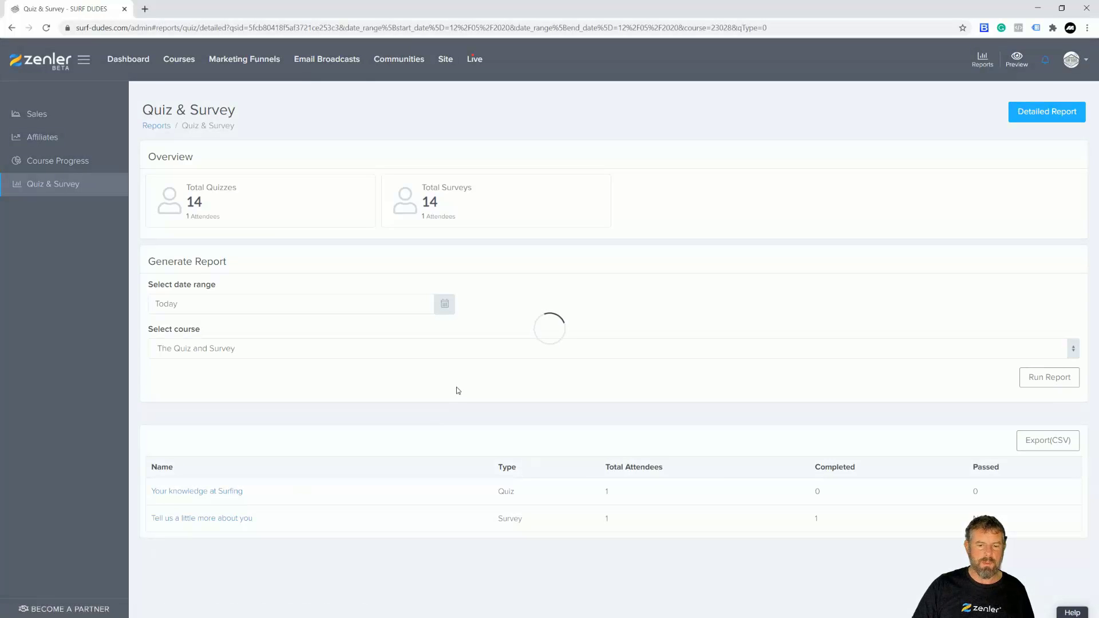
scroll(543, 399, "down", 3)
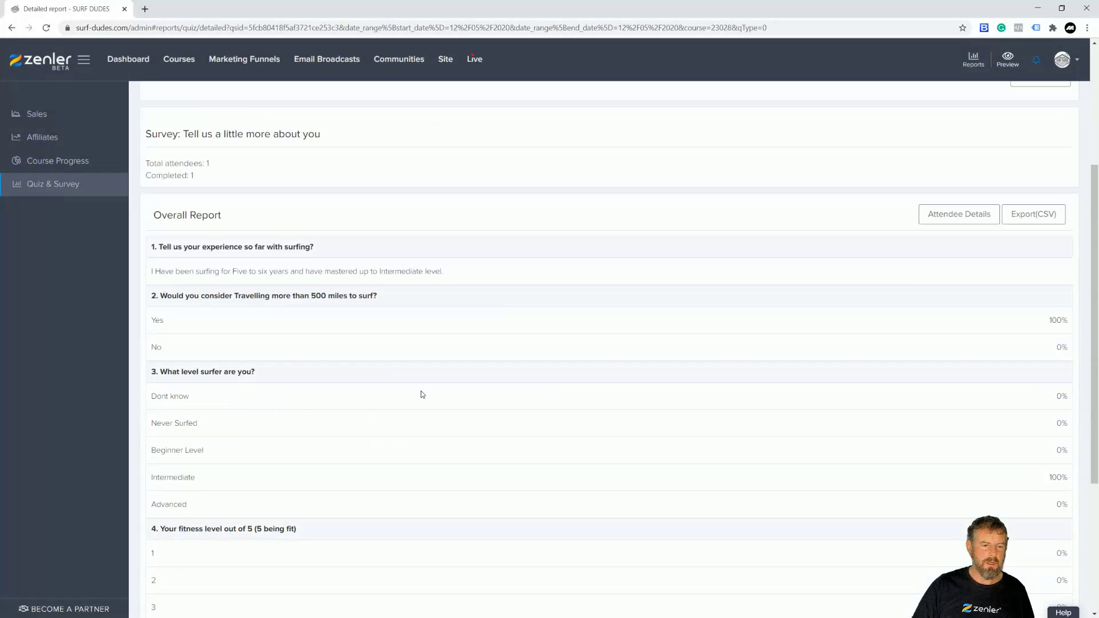
left_click_drag(166, 245, 314, 247)
left_click_drag(155, 271, 488, 275)
left_click_drag(150, 320, 181, 351)
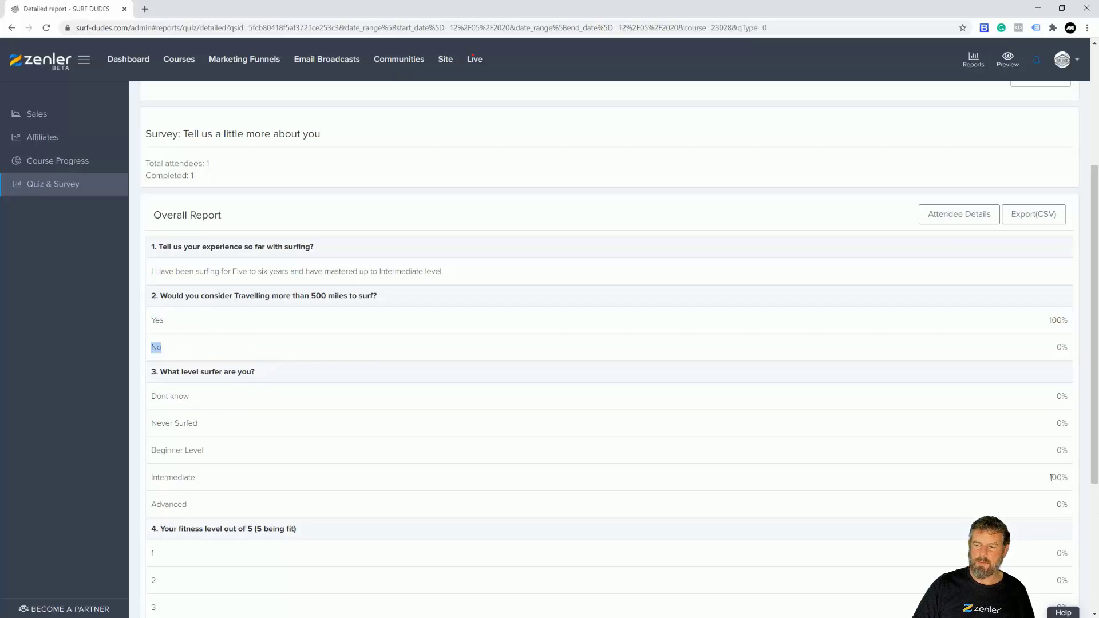
left_click_drag(1048, 477, 162, 483)
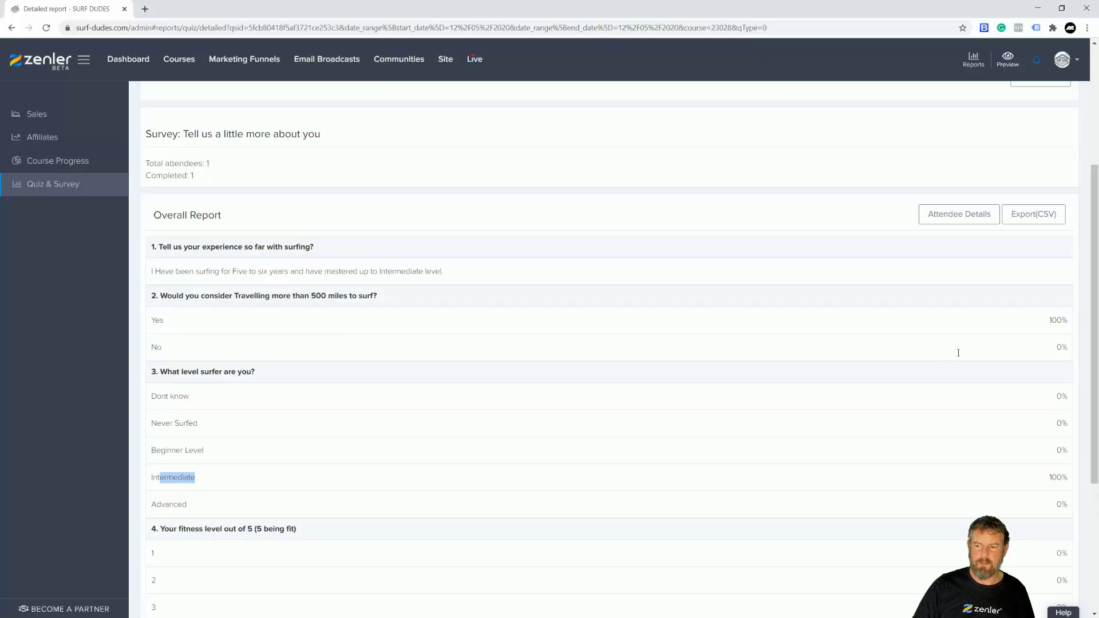
left_click_drag(182, 326, 150, 289)
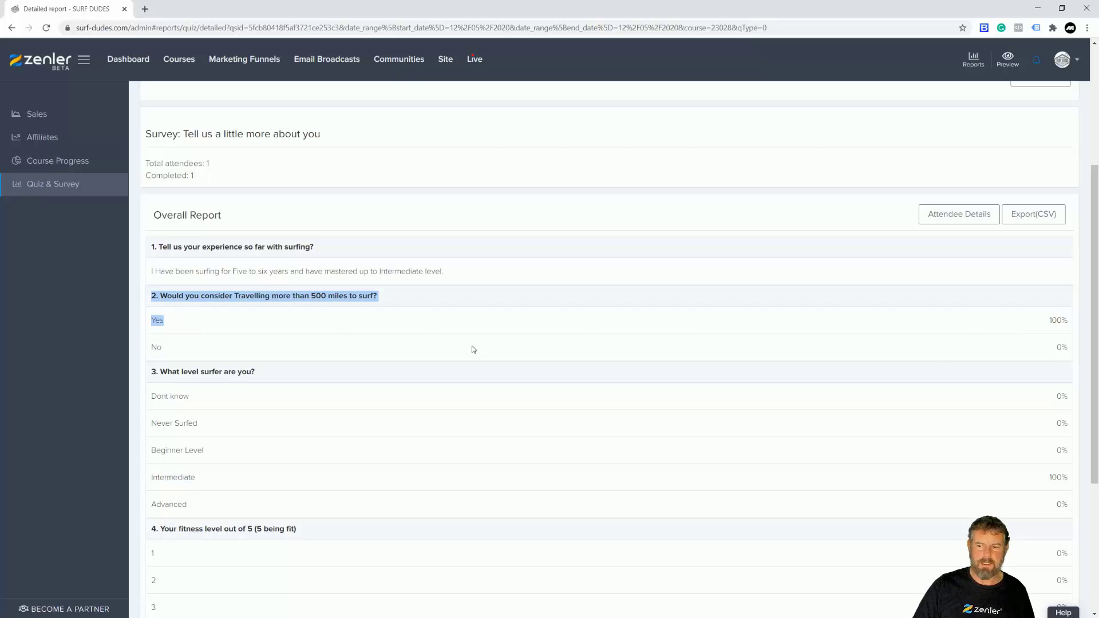
Review the fitness level and course rating answers in the survey's overall report
scroll(506, 368, "down", 1)
scroll(506, 369, "down", 3)
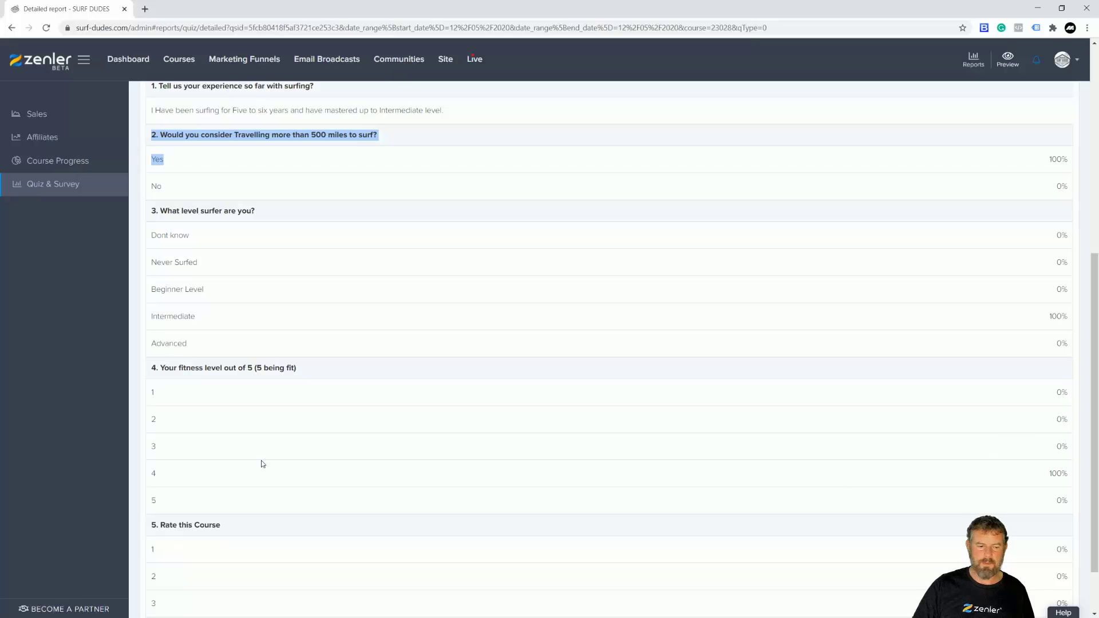
left_click(156, 473)
scroll(359, 442, "down", 2)
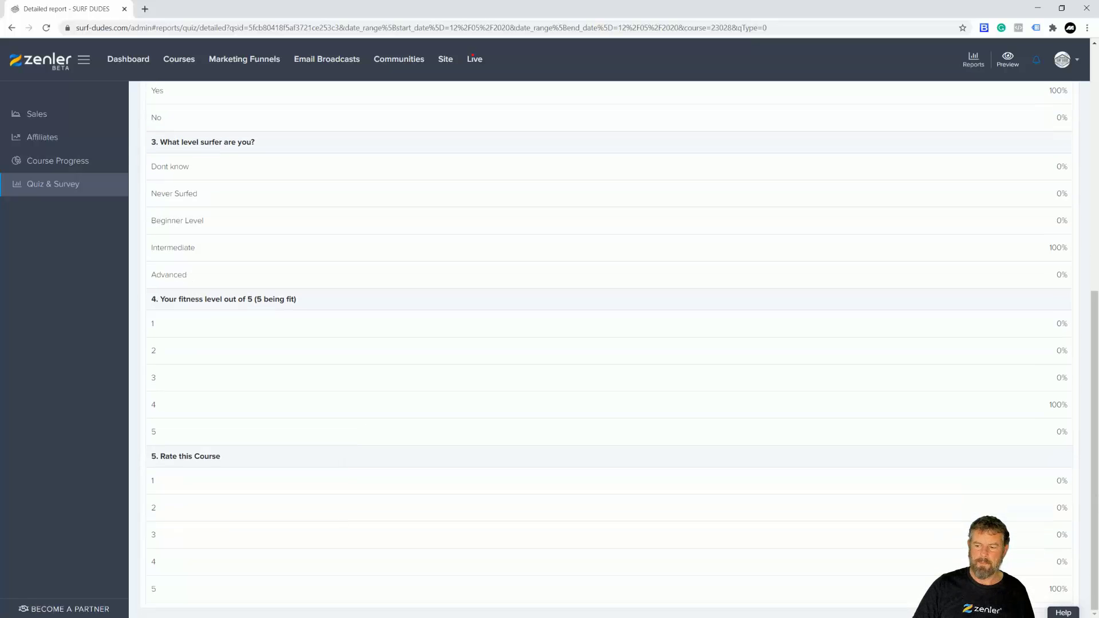
left_click_drag(174, 594, 144, 594)
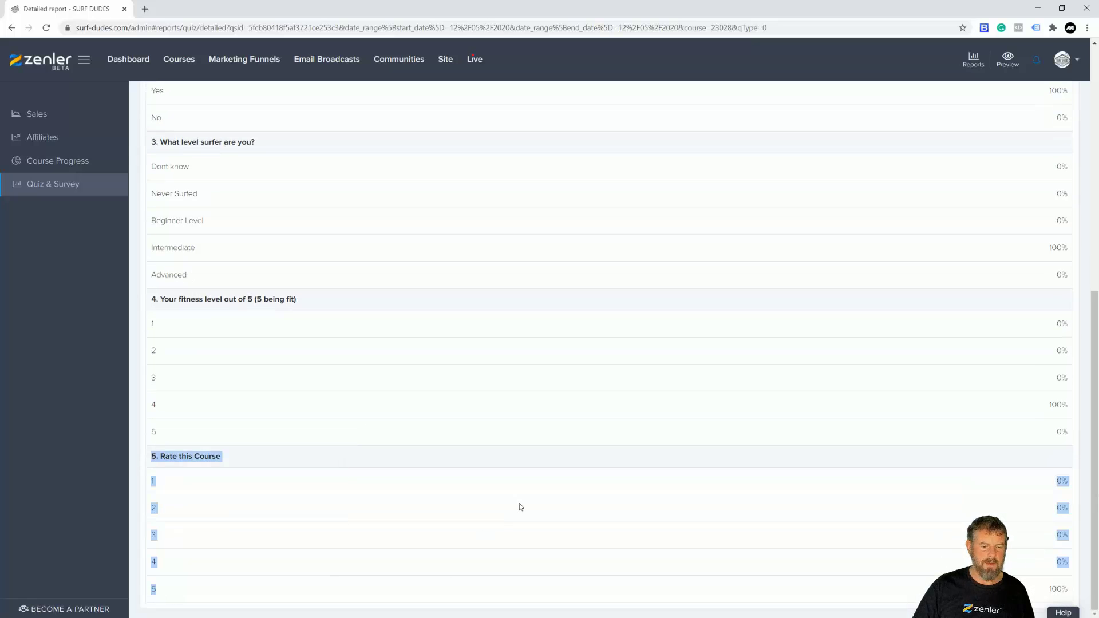
Open the attendee details of the survey report and check the attendee totals
scroll(541, 476, "up", 8)
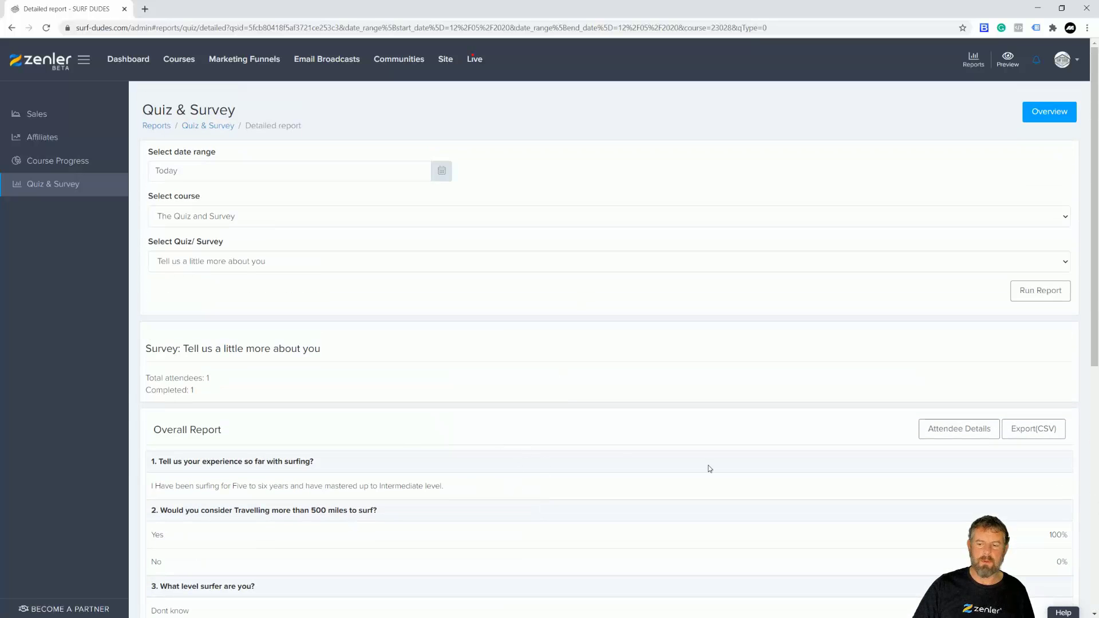
scroll(868, 415, "down", 2)
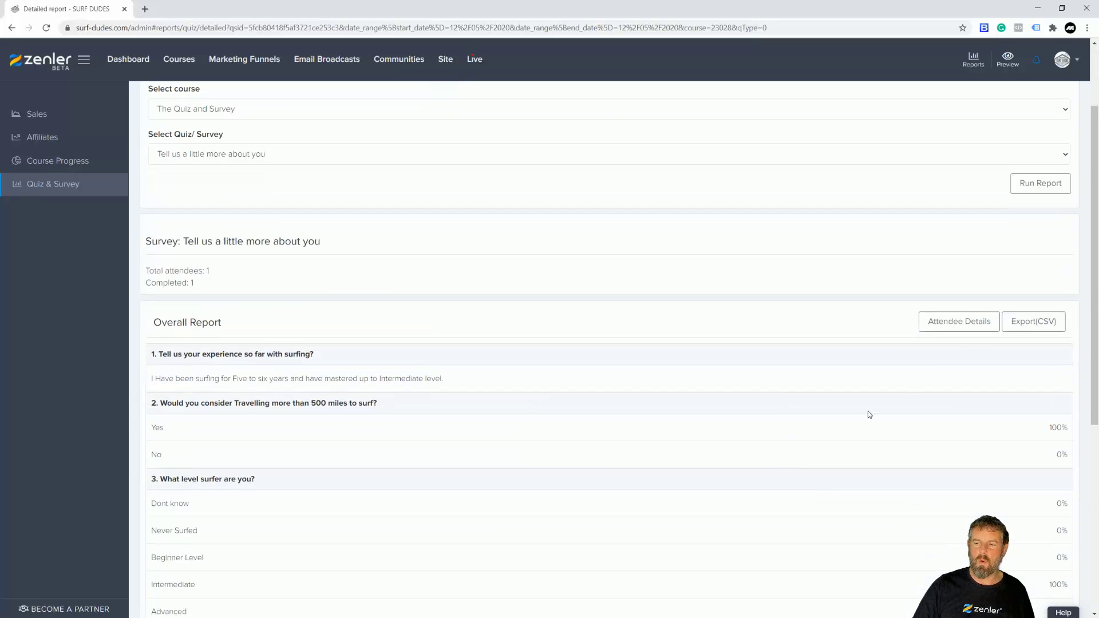
left_click(947, 323)
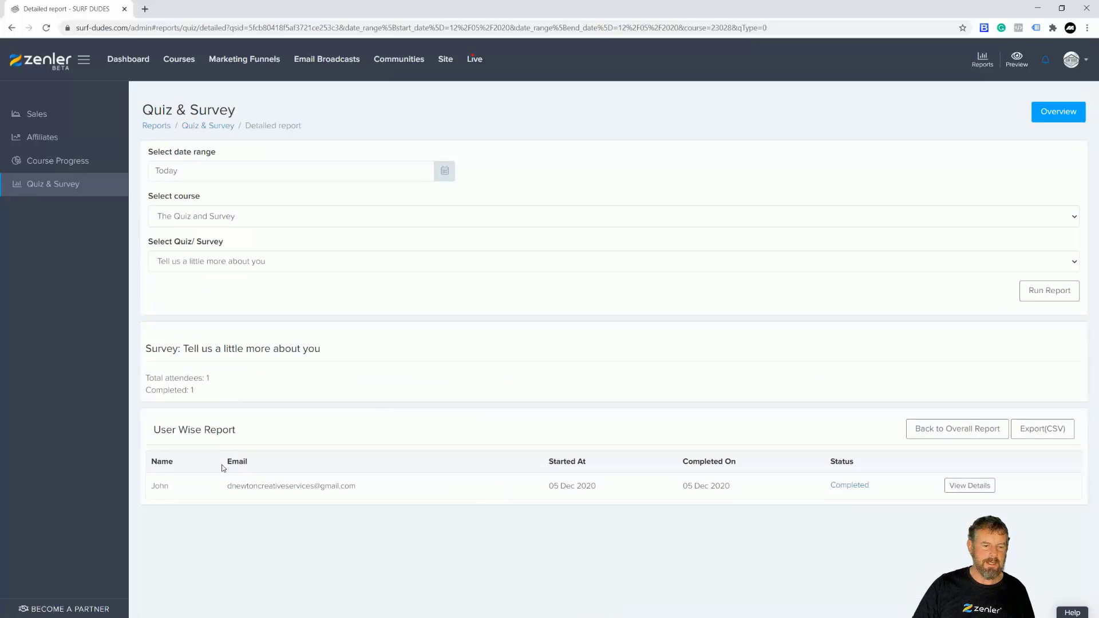
left_click_drag(177, 379, 261, 386)
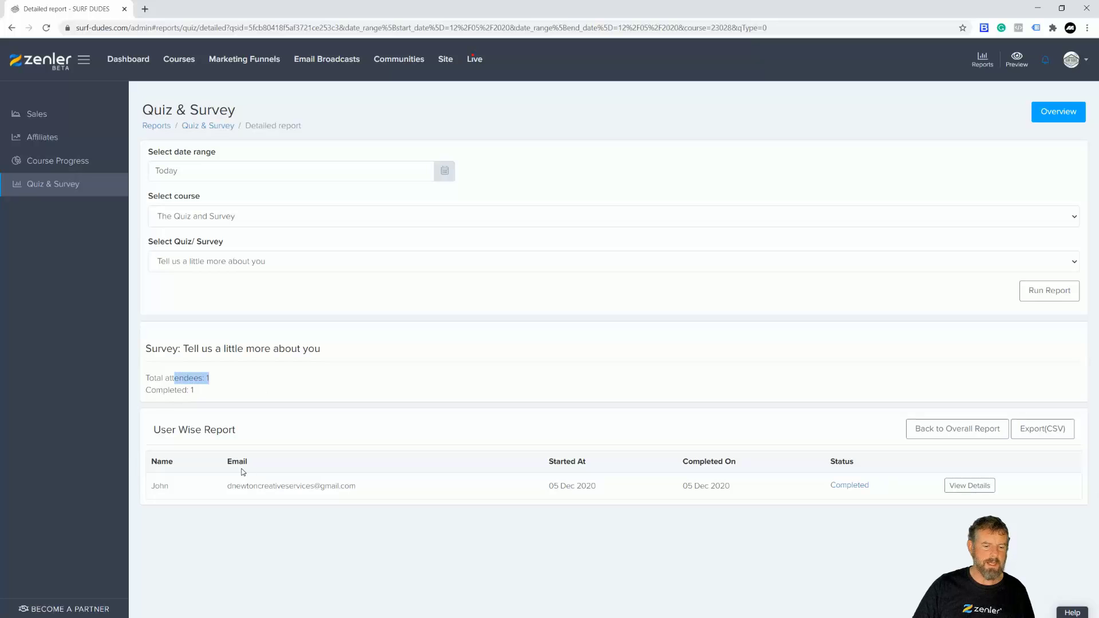